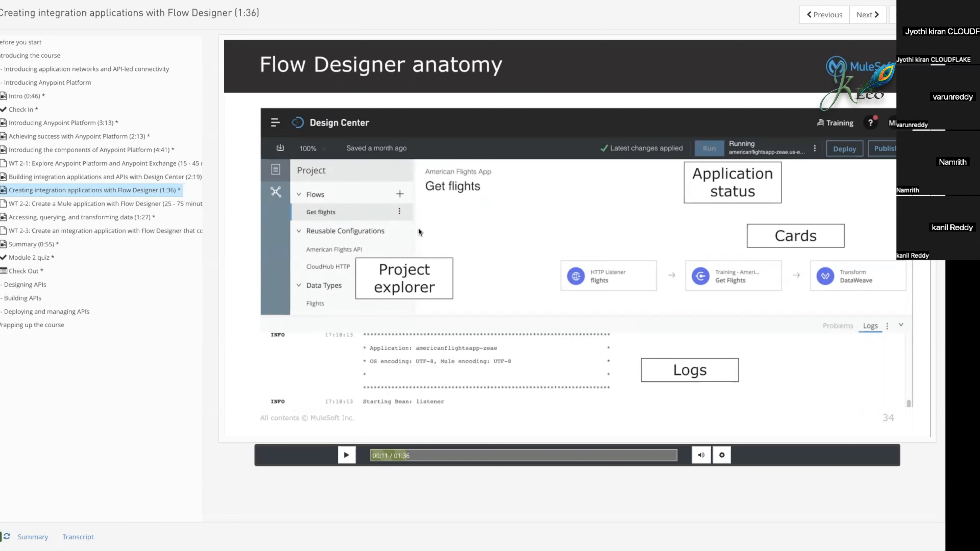
# Step: Leave the full-screen lesson, return to the Anypoint Platform home page in the other browser tab and open Design Center
pyautogui.moveTo(918, 1)
pyautogui.press('Escape')
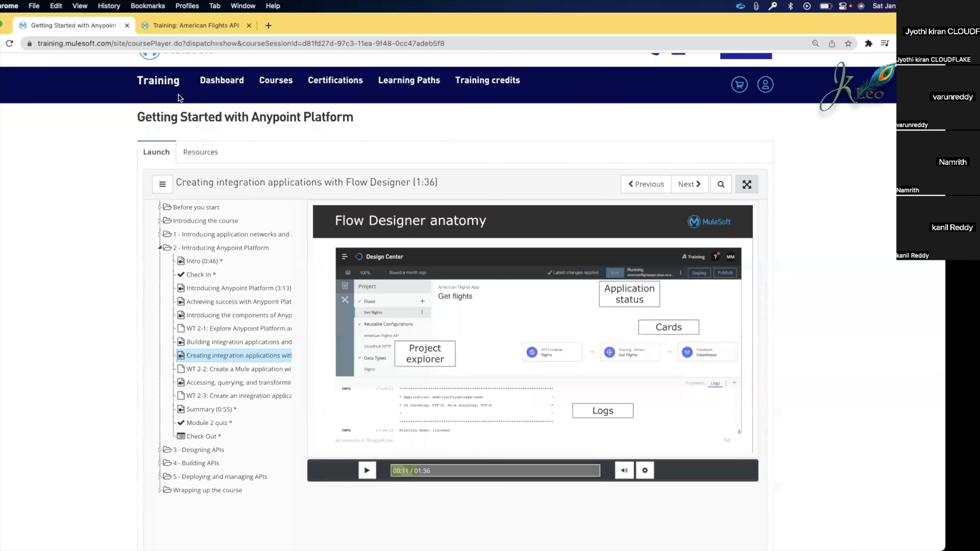
pyautogui.click(179, 28)
pyautogui.click(2, 69)
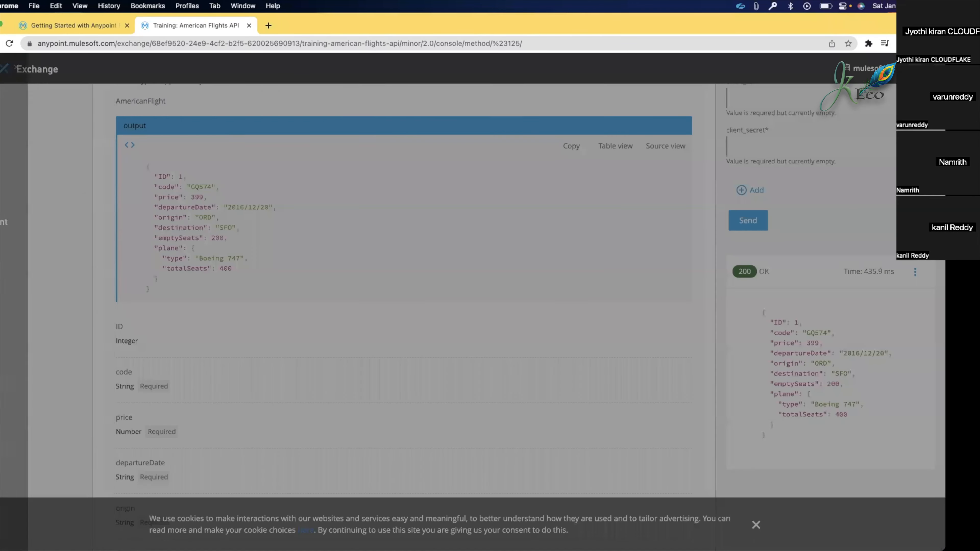
pyautogui.click(3, 68)
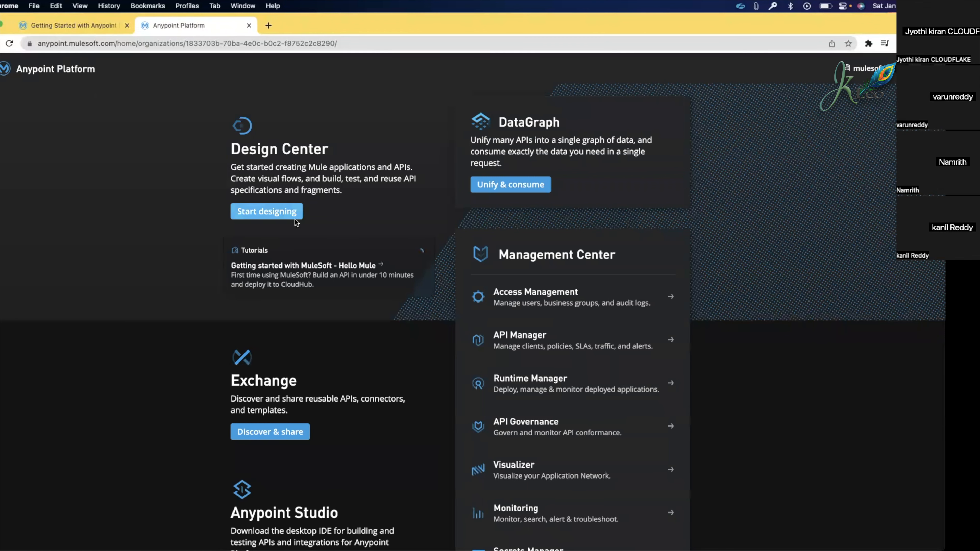
pyautogui.click(294, 213)
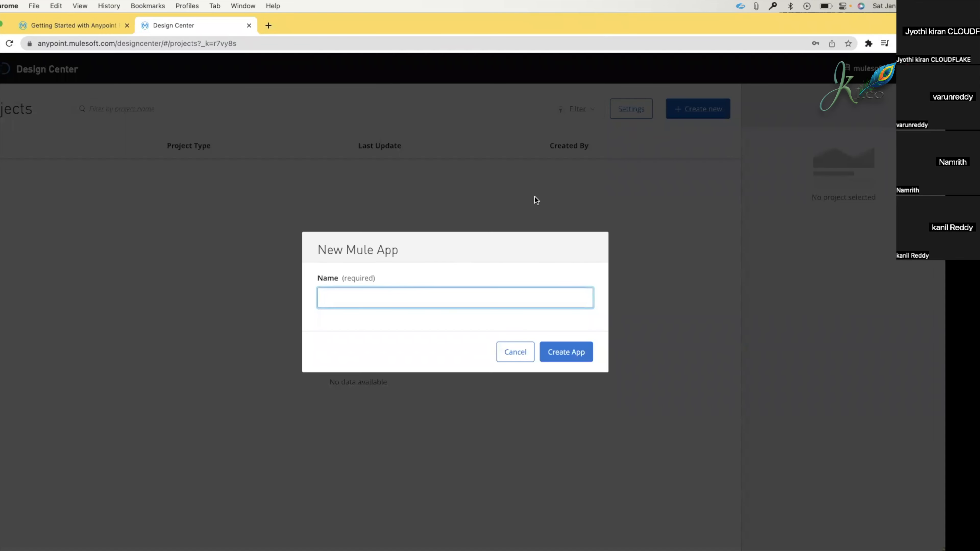
# Step: Create a new Mule app project named AP-flow-demo
pyautogui.click(513, 352)
pyautogui.click(681, 108)
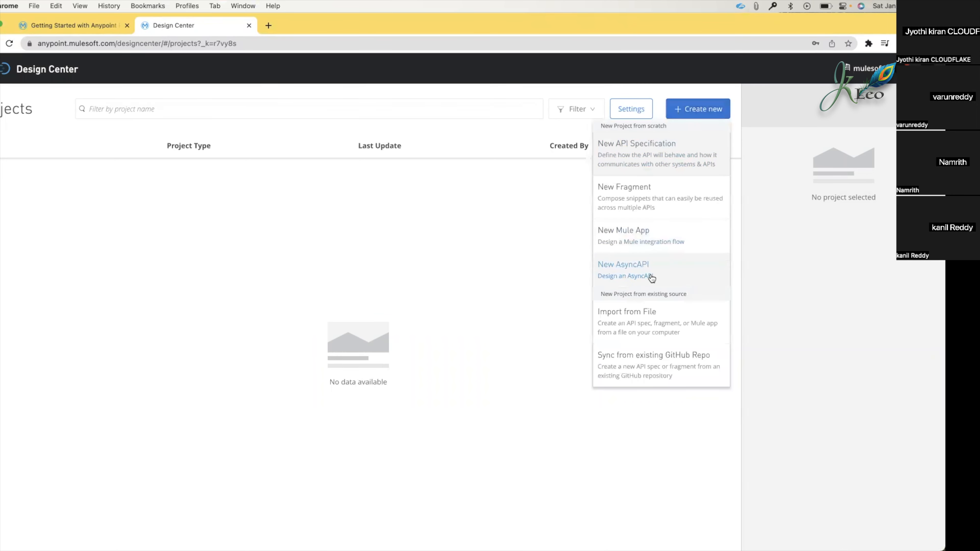
pyautogui.click(630, 240)
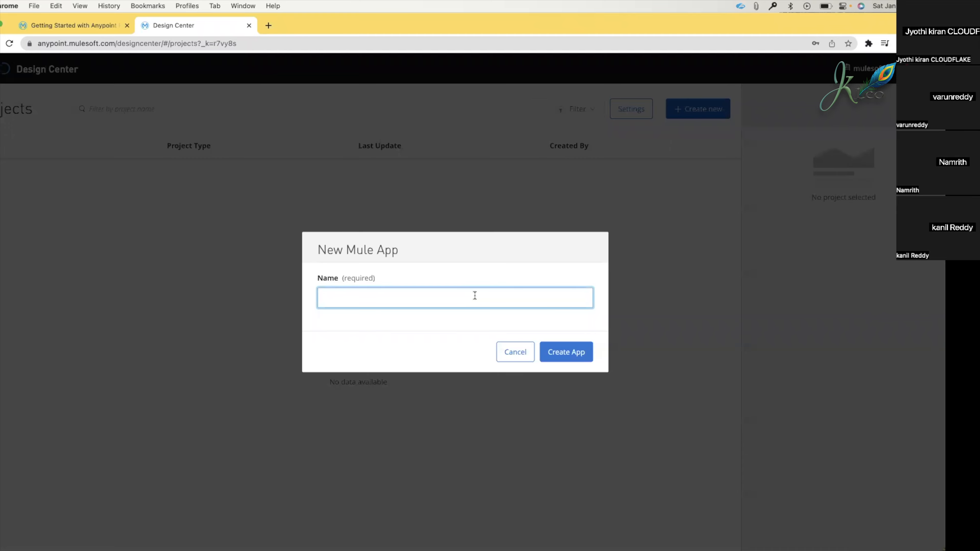
pyautogui.hotkey('ctrl', 'Right')
pyautogui.hotkey('ctrl', 'Left')
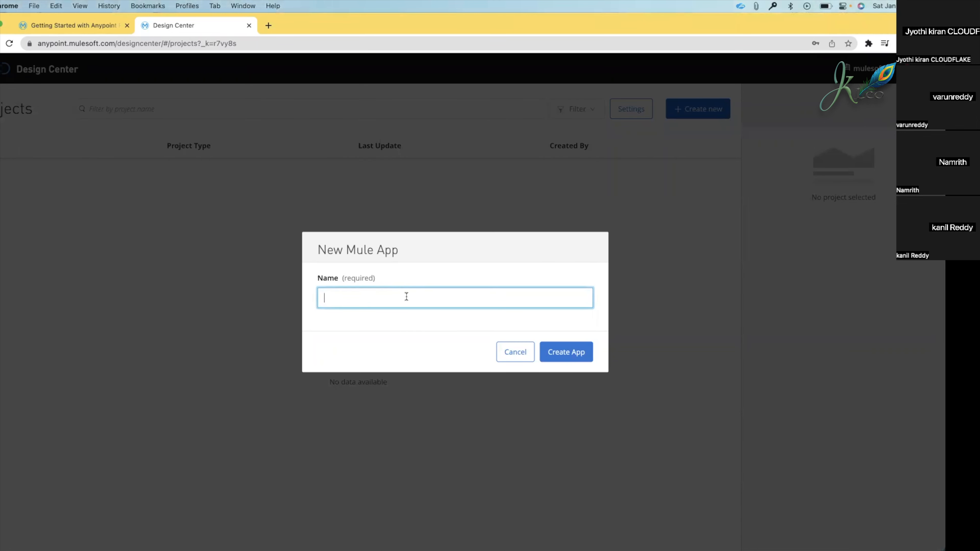
pyautogui.write('AP-flow-demo')
pyautogui.click(555, 349)
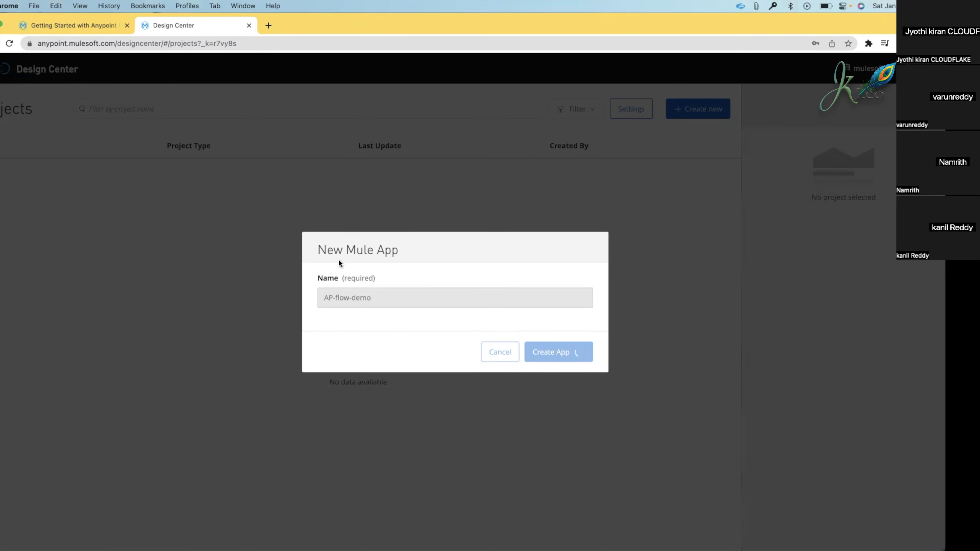
# Step: Open the WT 2-2 walkthrough on creating a Mule application with Flow Designer in the training course
pyautogui.click(85, 22)
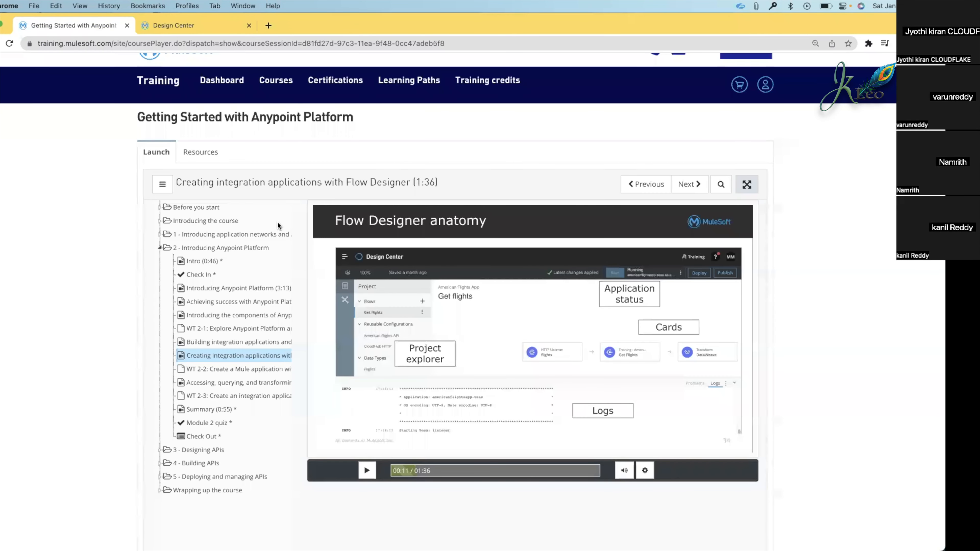
pyautogui.click(272, 369)
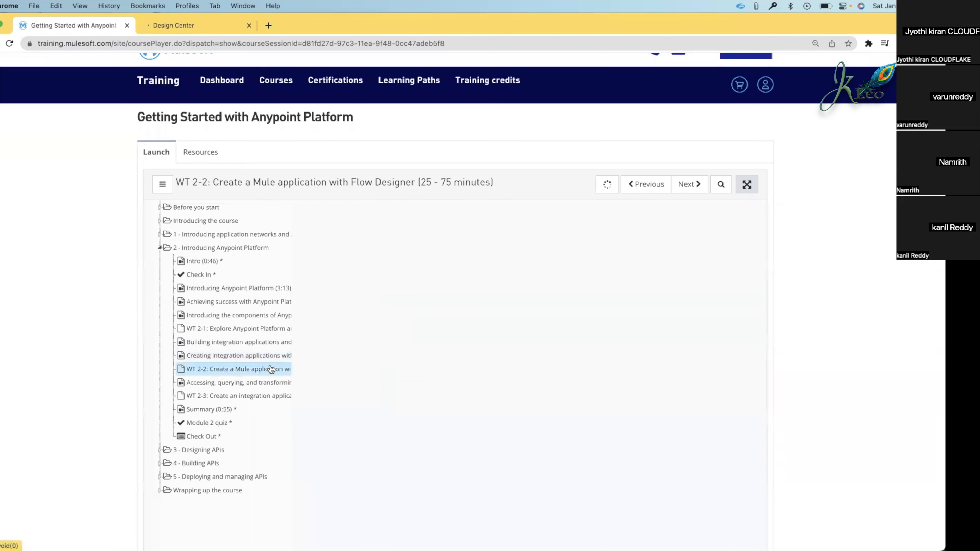
pyautogui.scroll(-1, 416, 263)
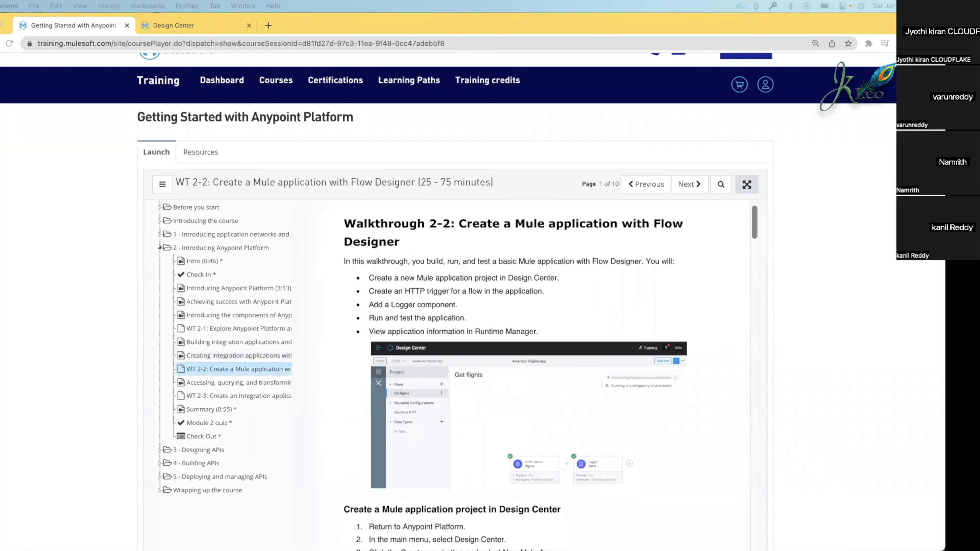
# Step: Open the lesson on creating integration applications with Flow Designer and pause it at the Running Flow Designer applications slide
pyautogui.click(203, 356)
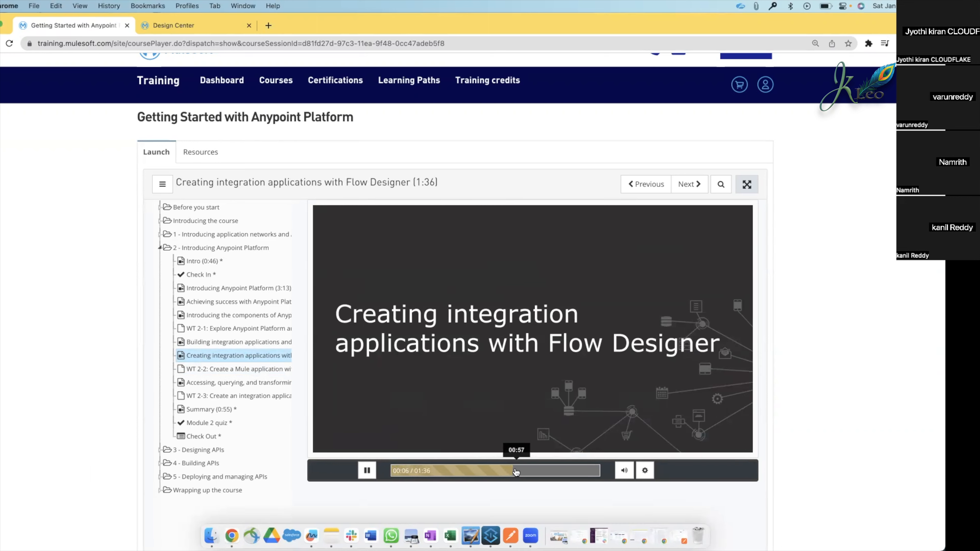
pyautogui.click(514, 472)
pyautogui.click(497, 406)
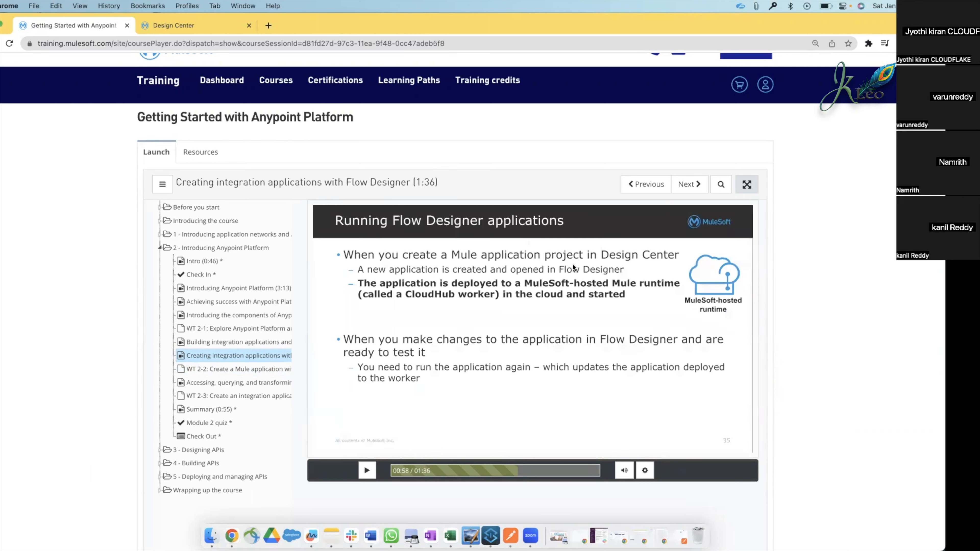
# Step: Check the new project's Flow Designer page, and advance the training lesson to the CloudHub workers slide
pyautogui.click(189, 26)
pyautogui.click(88, 23)
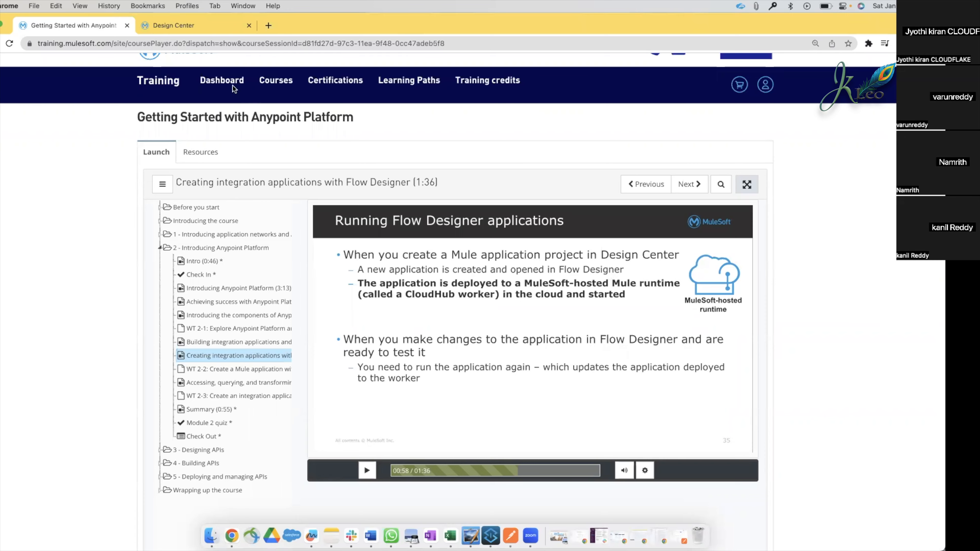
pyautogui.click(217, 27)
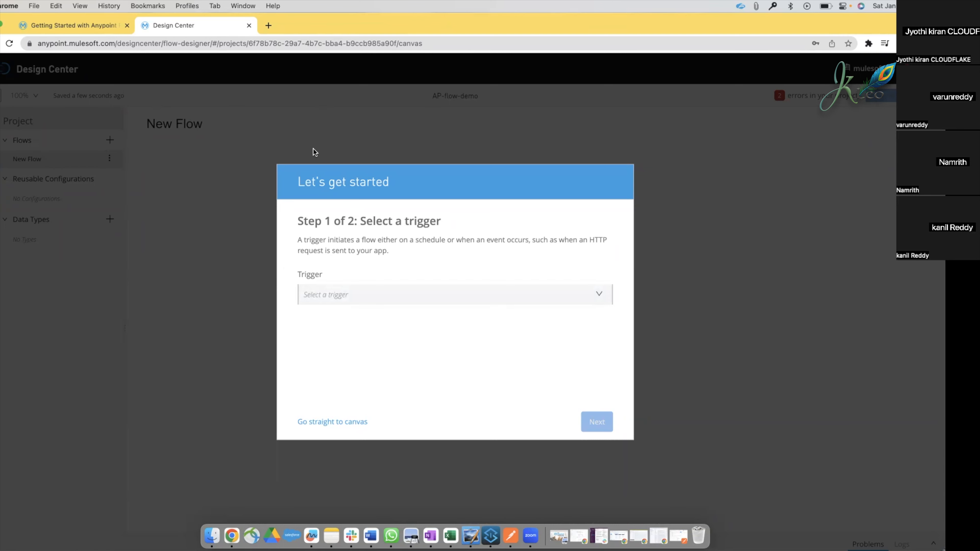
pyautogui.click(86, 20)
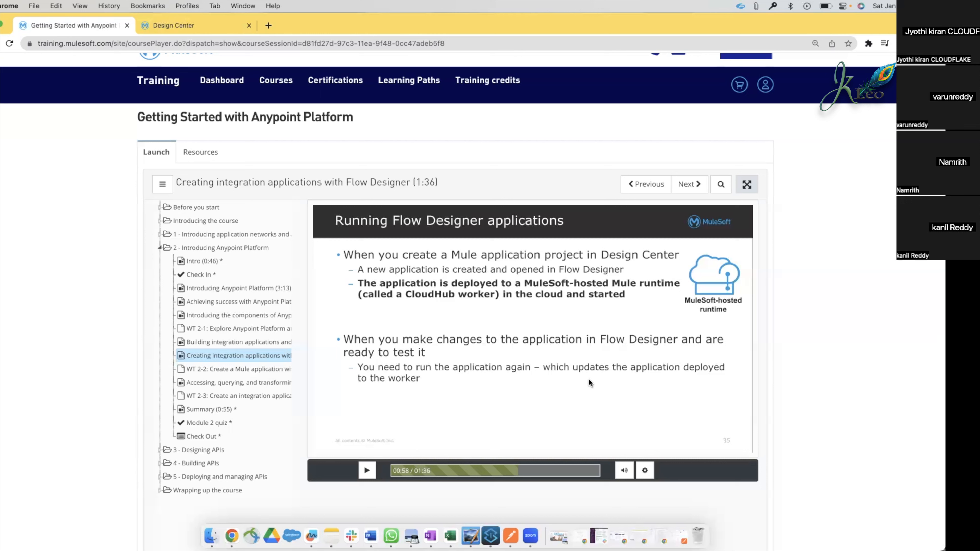
pyautogui.click(538, 470)
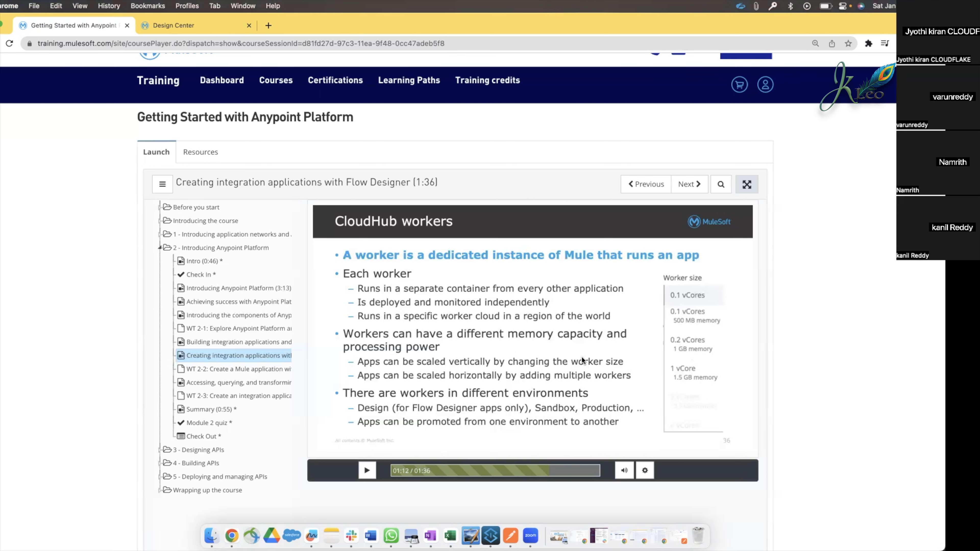
# Step: Check the trigger selection in the Design Center project, and advance the lesson video to 01:33, the Walkthrough 2-2 slide
pyautogui.click(173, 25)
pyautogui.click(430, 294)
pyautogui.click(421, 265)
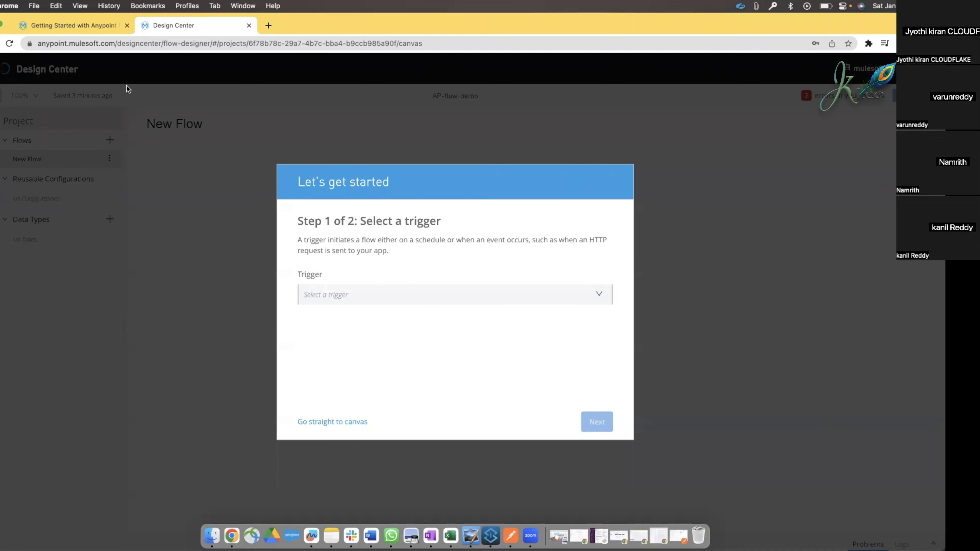
pyautogui.click(92, 25)
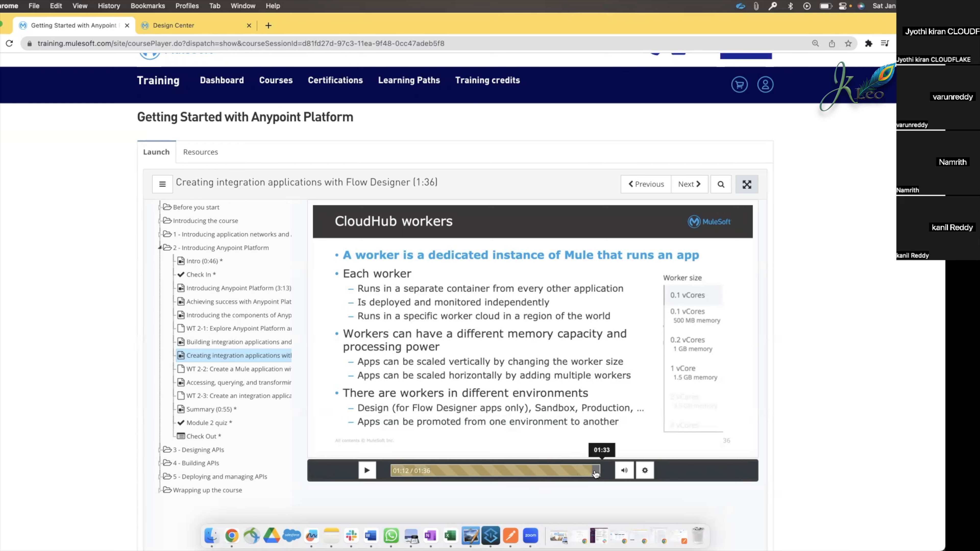
pyautogui.click(595, 474)
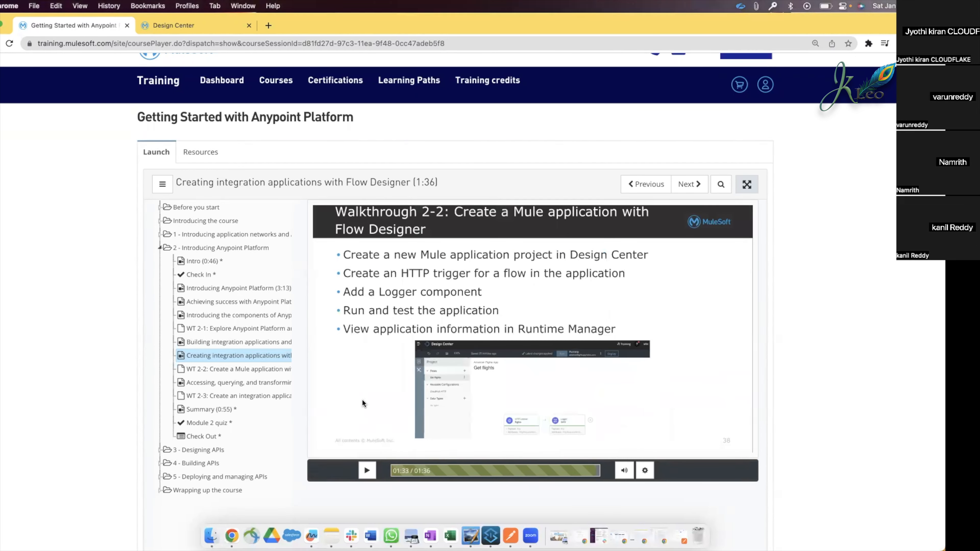
# Step: Open the WT 2-2 walkthrough and read its task about creating an HTTP trigger for a flow
pyautogui.click(215, 371)
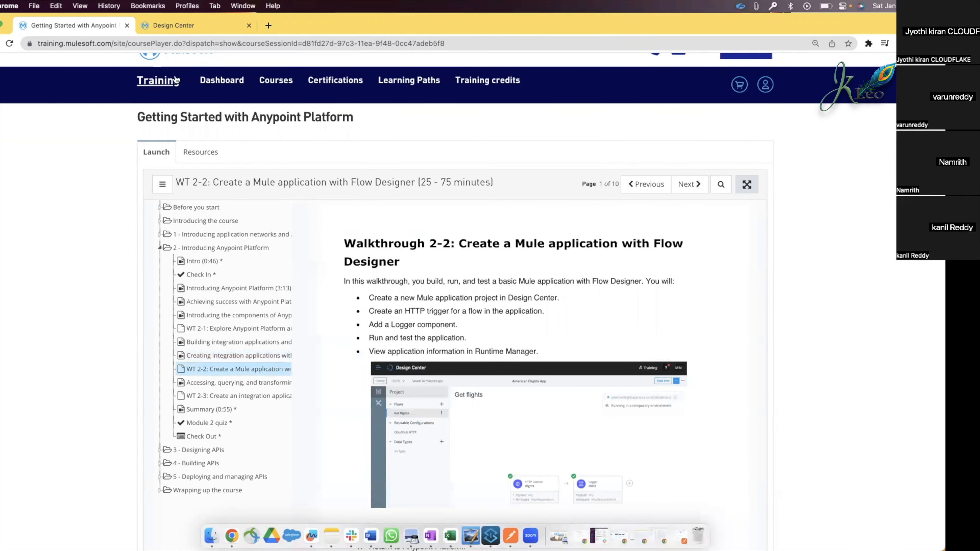
pyautogui.click(194, 26)
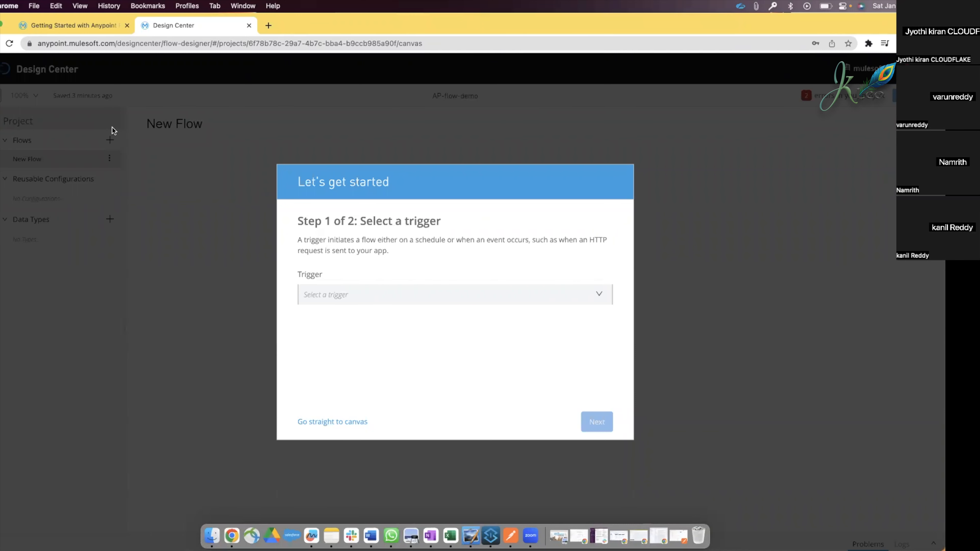
pyautogui.click(101, 25)
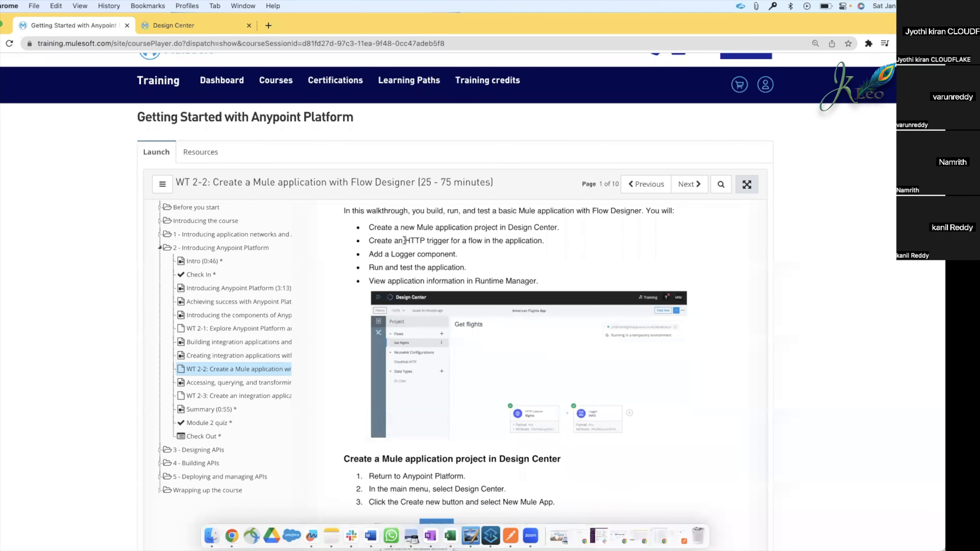
pyautogui.moveTo(404, 240); pyautogui.dragTo(456, 240)
pyautogui.click(538, 237)
# Step: In the AP-flow-demo project, choose HTTP Connector as the flow's trigger with the Listener operation and continue the setup
pyautogui.click(186, 25)
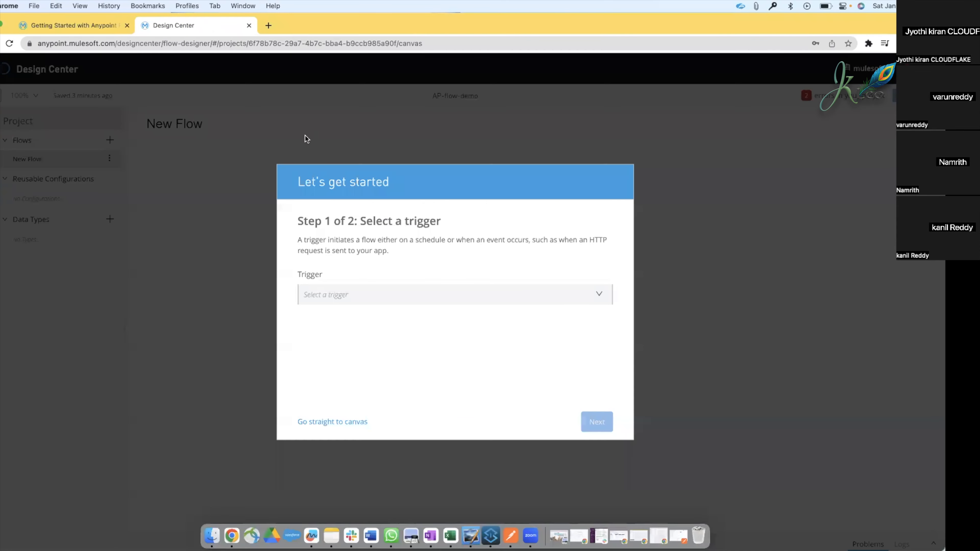
pyautogui.click(385, 295)
pyautogui.scroll(-10, 389, 401)
pyautogui.scroll(-10, 388, 402)
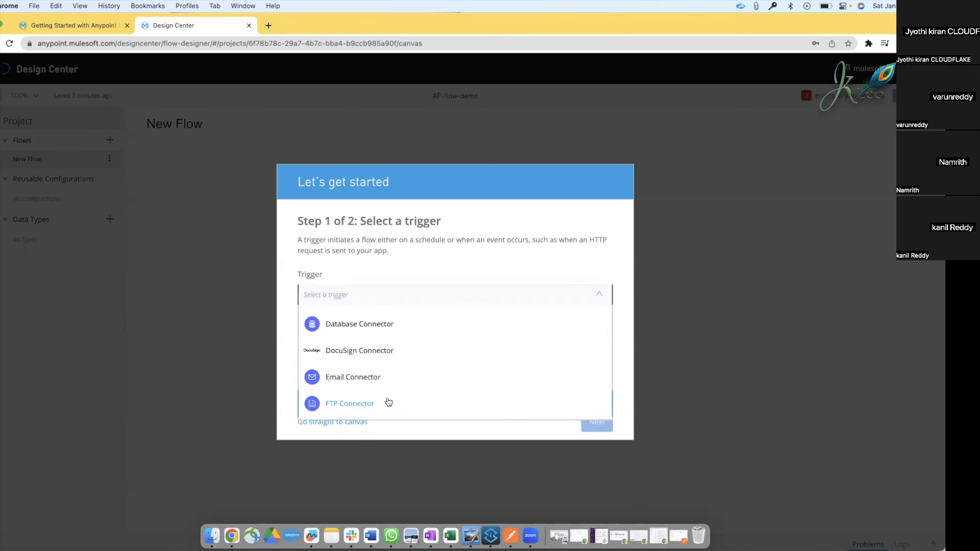
pyautogui.write('htt')
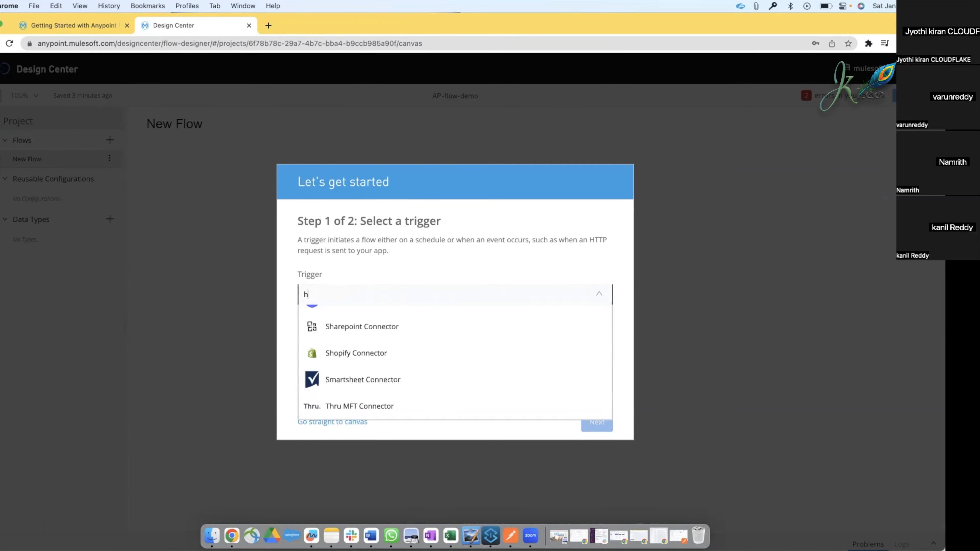
pyautogui.click(368, 318)
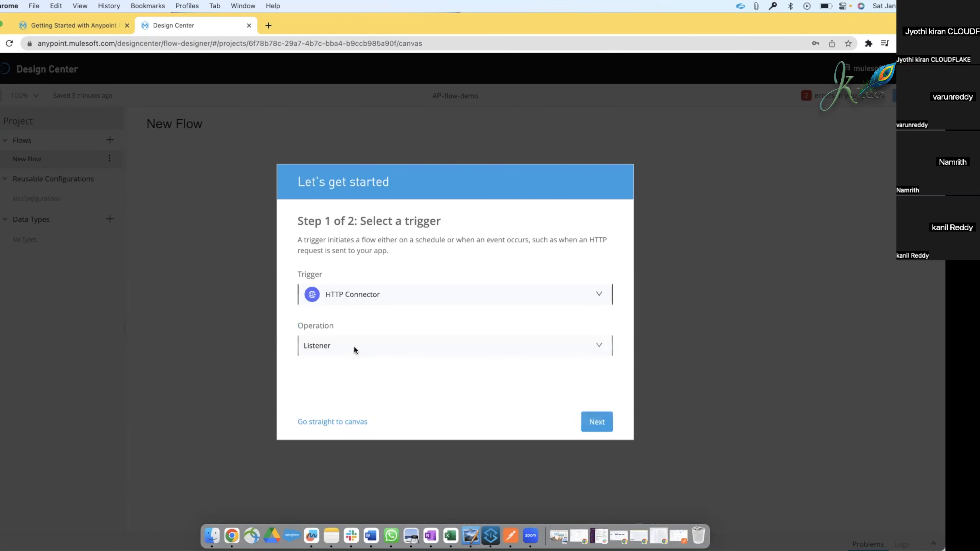
pyautogui.click(353, 345)
pyautogui.click(338, 366)
pyautogui.click(596, 422)
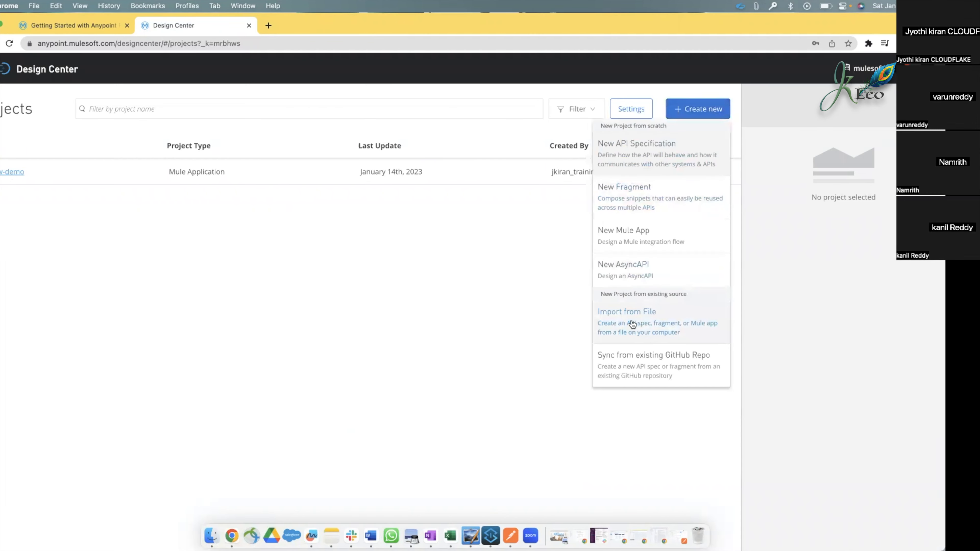
# Step: Create another new Mule app project named American Flights App
pyautogui.click(641, 241)
pyautogui.click(390, 290)
pyautogui.write('American Flights App')
pyautogui.doubleClick(411, 301)
pyautogui.press('super+a')
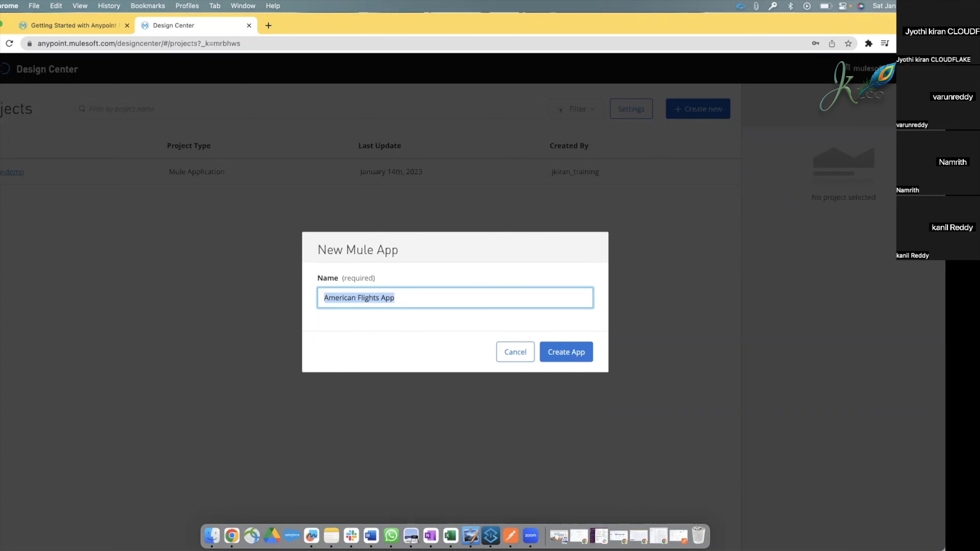
pyautogui.hotkey('ctrl', 'Up')
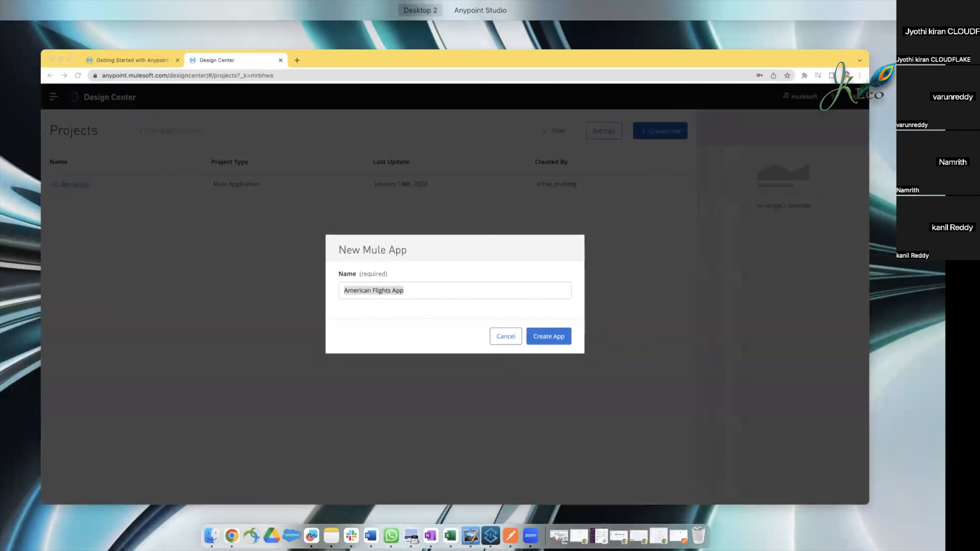
pyautogui.hotkey('ctrl', 'Up')
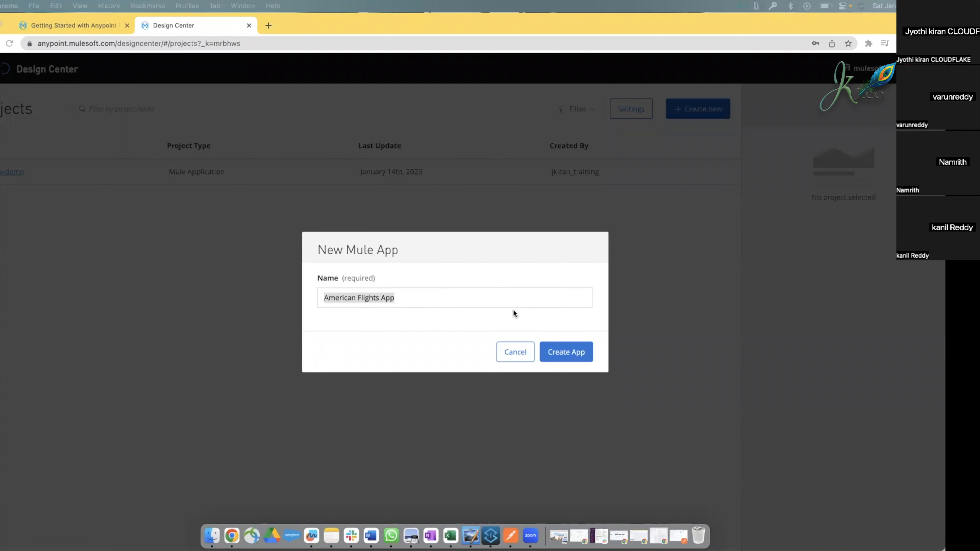
pyautogui.click(442, 296)
pyautogui.click(425, 297)
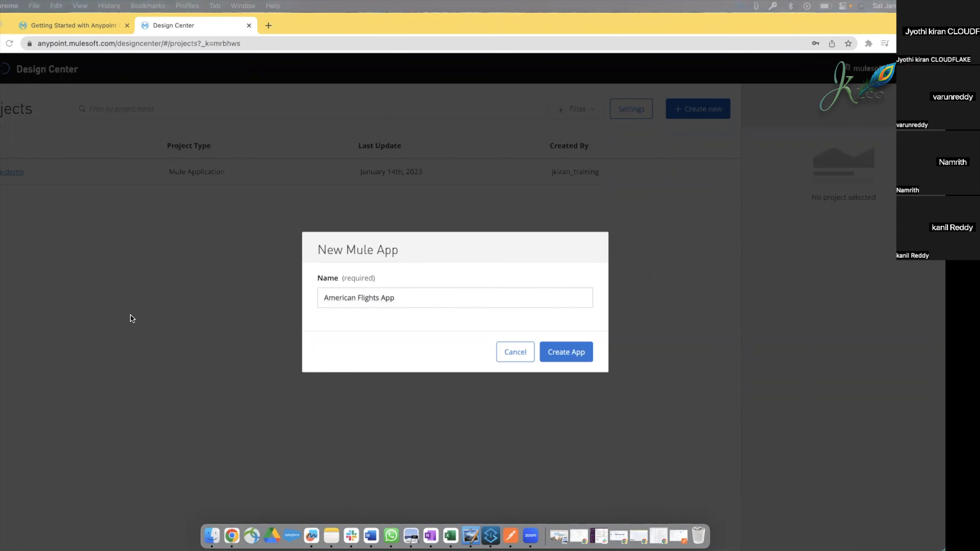
pyautogui.click(585, 356)
pyautogui.click(584, 357)
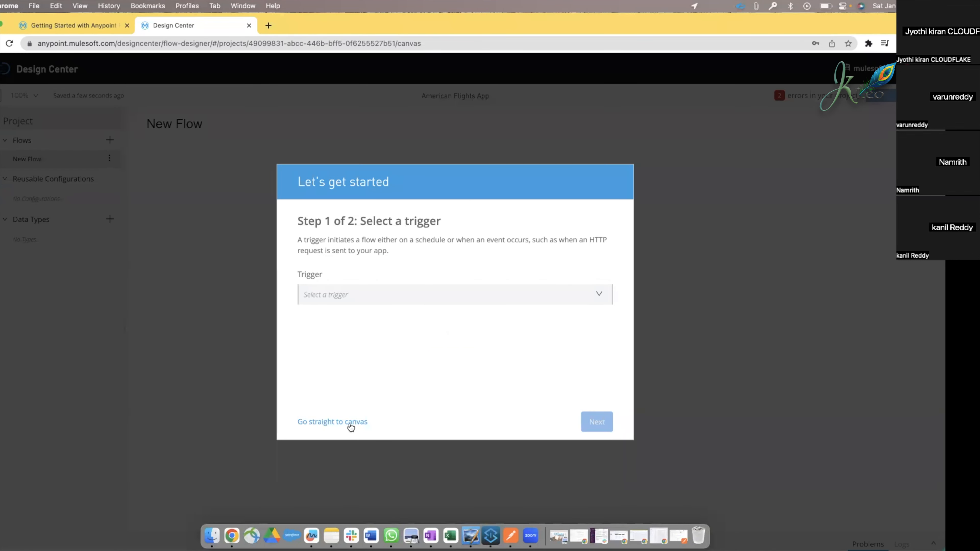
# Step: Skip the trigger setup to reach the flow canvas, and copy the flow name Get flights from the WT 2-2 walkthrough
pyautogui.click(321, 424)
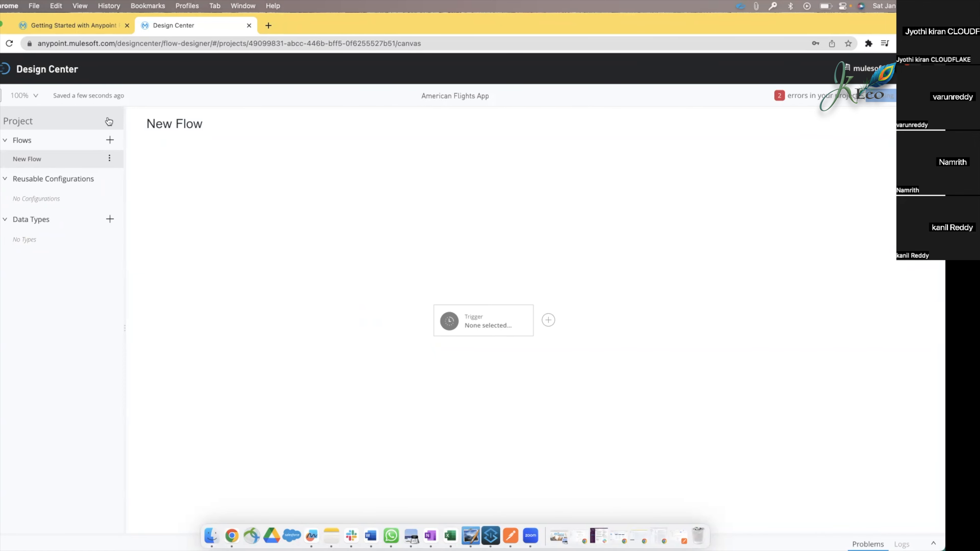
pyautogui.click(110, 159)
pyautogui.click(130, 196)
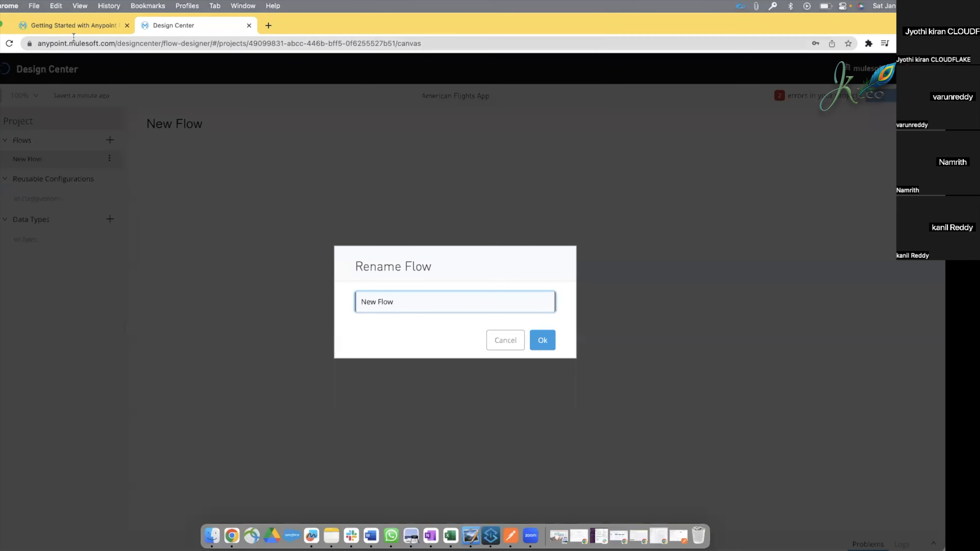
pyautogui.click(63, 26)
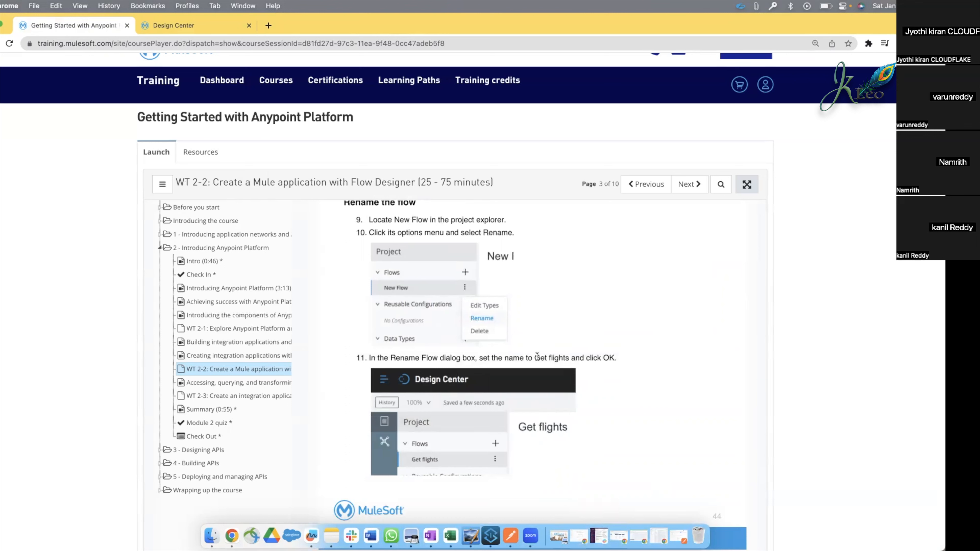
pyautogui.moveTo(537, 357); pyautogui.dragTo(568, 358)
pyautogui.press('super+c')
pyautogui.click(206, 25)
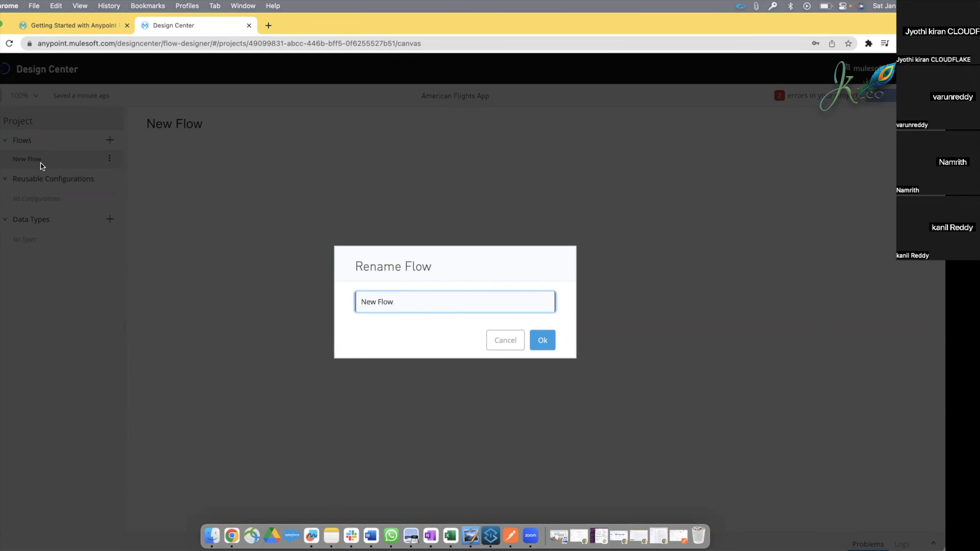
# Step: Rename New Flow in the American Flights App project as Get flights
pyautogui.click(506, 339)
pyautogui.click(110, 160)
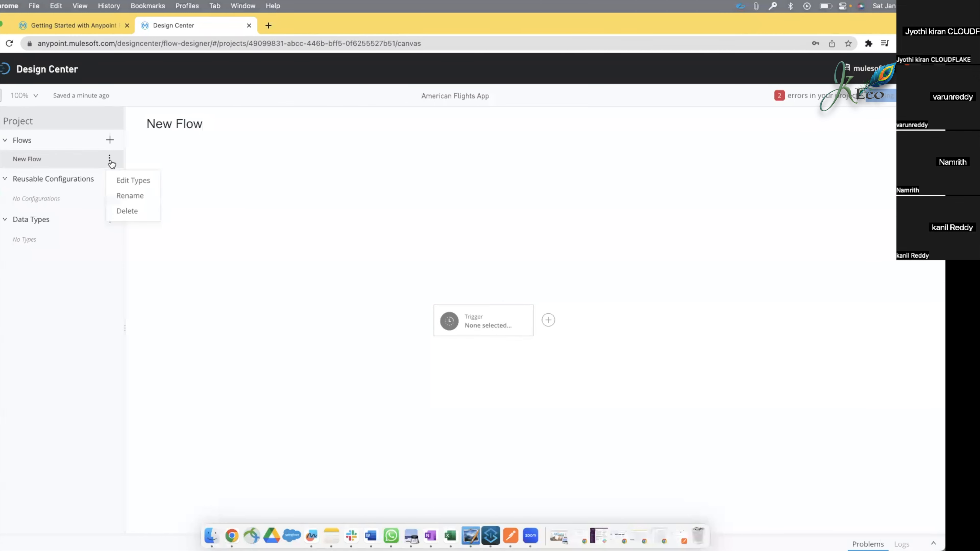
pyautogui.click(130, 196)
pyautogui.tripleClick(390, 301)
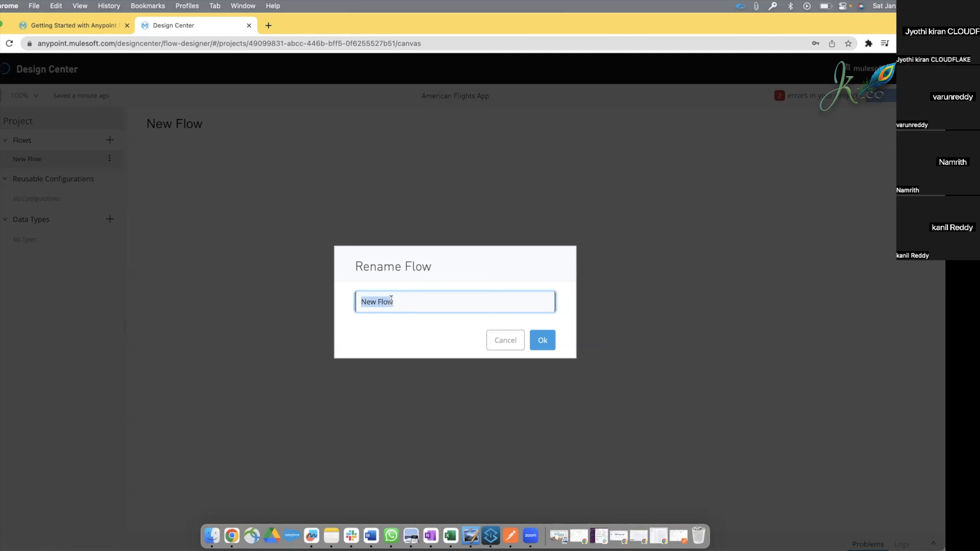
pyautogui.write('Get flights')
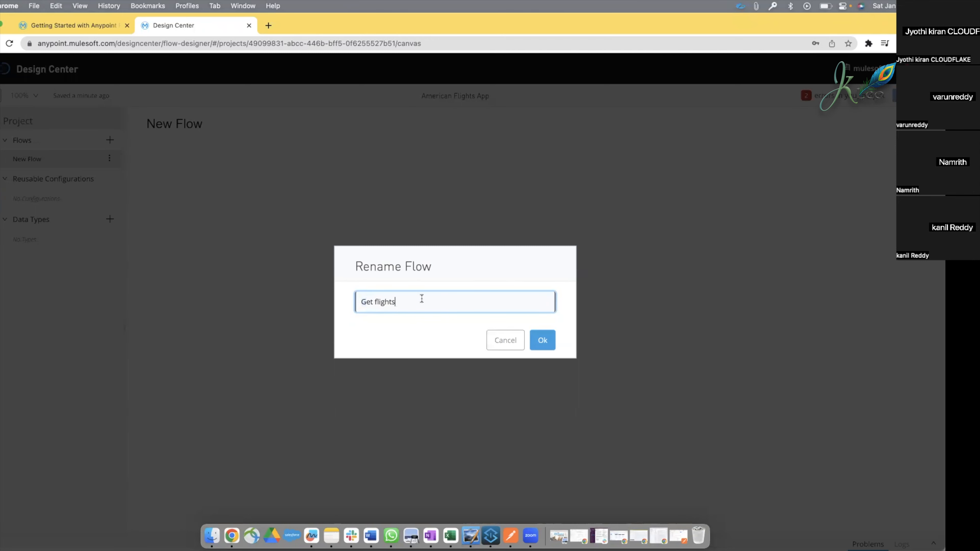
pyautogui.click(548, 339)
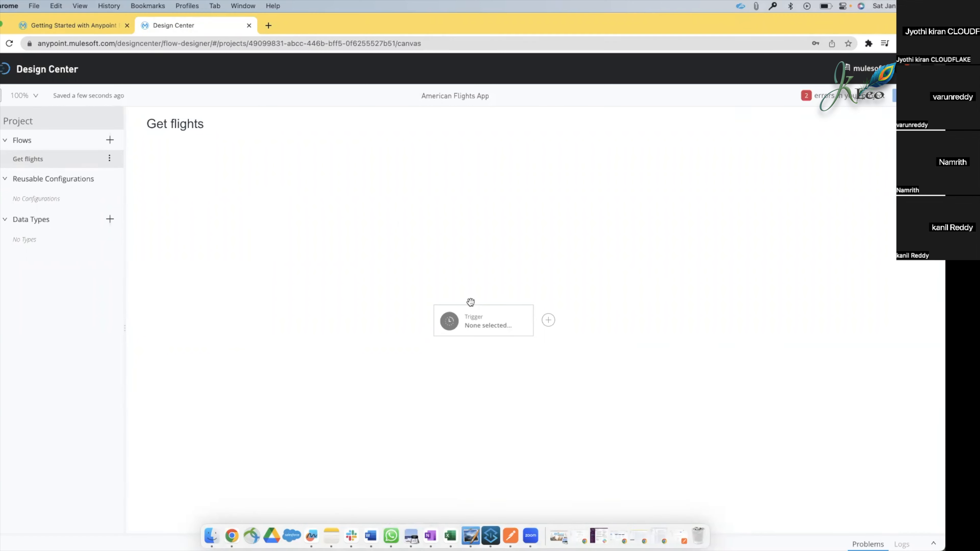
# Step: Select HTTP Listener as the trigger of the Get flights flow and set its path to flights
pyautogui.click(486, 328)
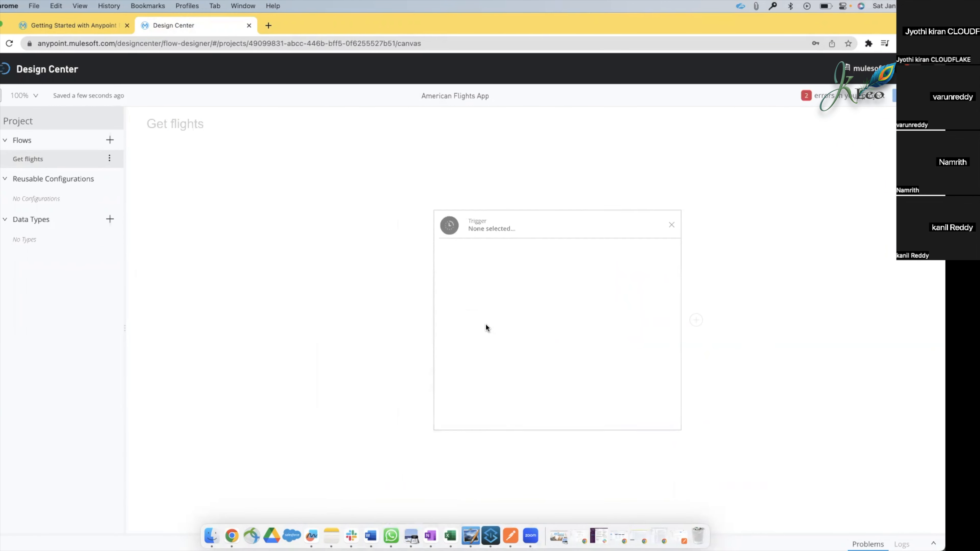
pyautogui.write('ttp')
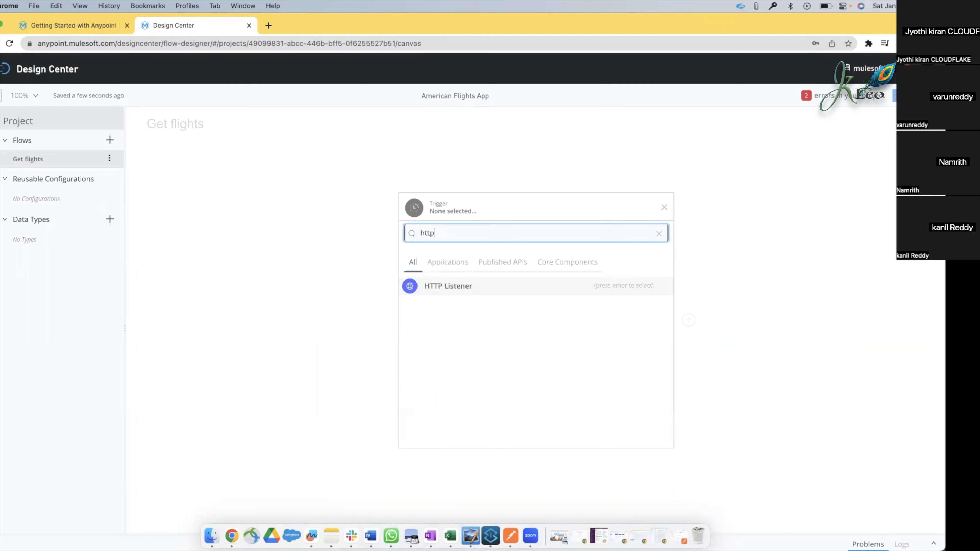
pyautogui.click(462, 288)
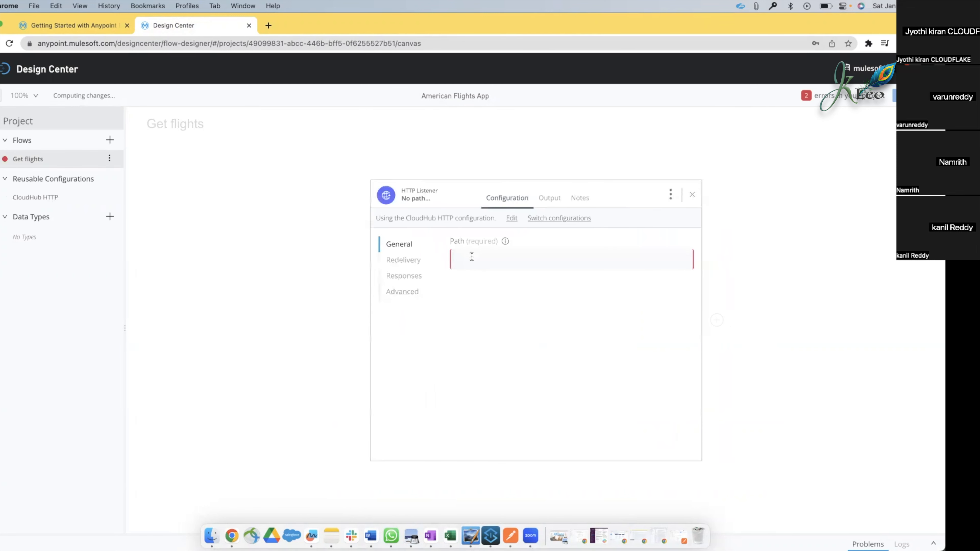
pyautogui.click(471, 257)
pyautogui.write('flights')
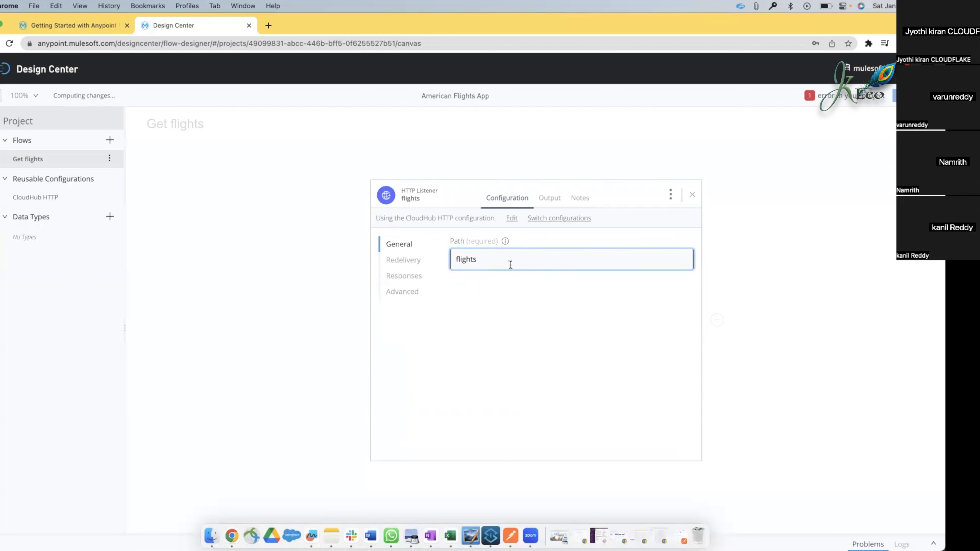
# Step: Compare the listener's CloudHub HTTP configuration with the walkthrough and read its instructions through the start of the Add a Logger section
pyautogui.hotkey('ctrl', 'shift', 'Tab')
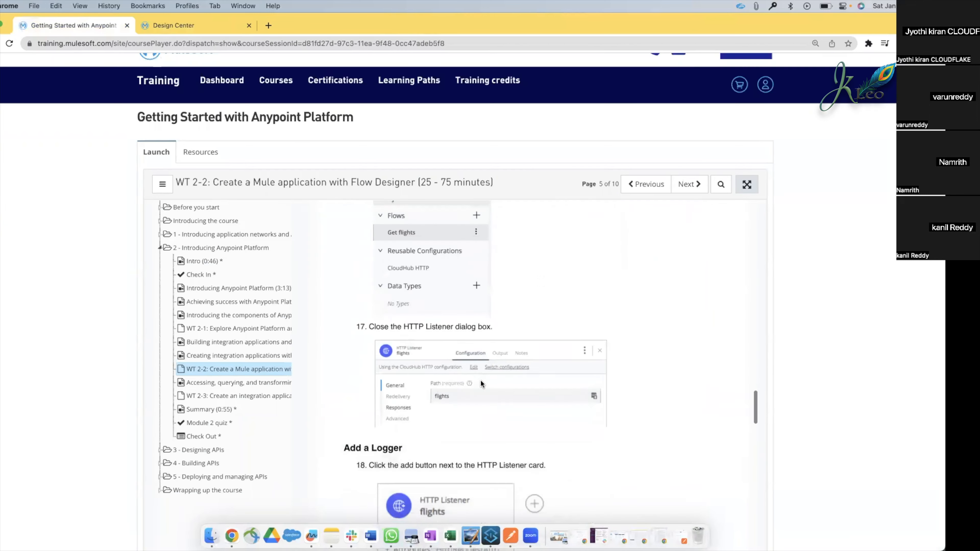
pyautogui.scroll(2, 480, 379)
pyautogui.click(199, 30)
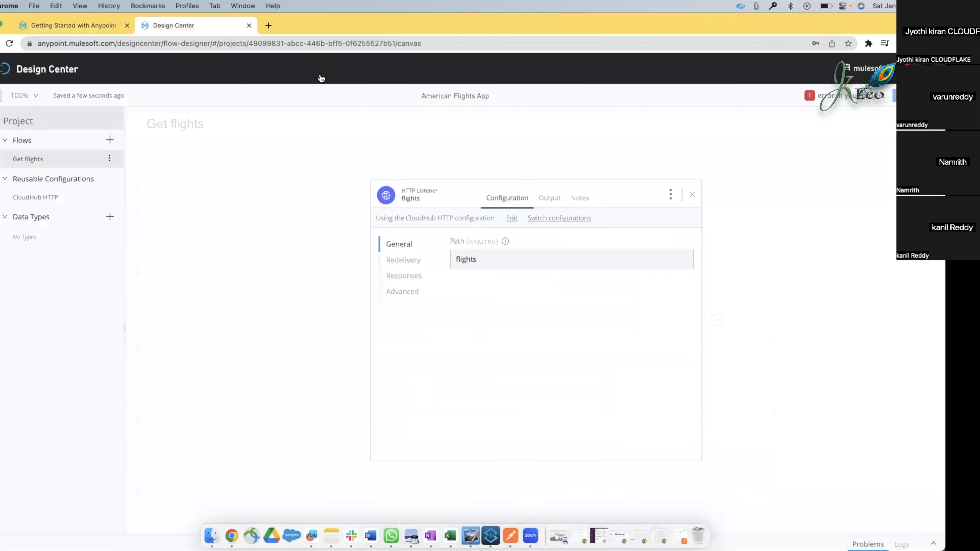
pyautogui.click(462, 220)
pyautogui.moveTo(452, 219); pyautogui.dragTo(500, 220)
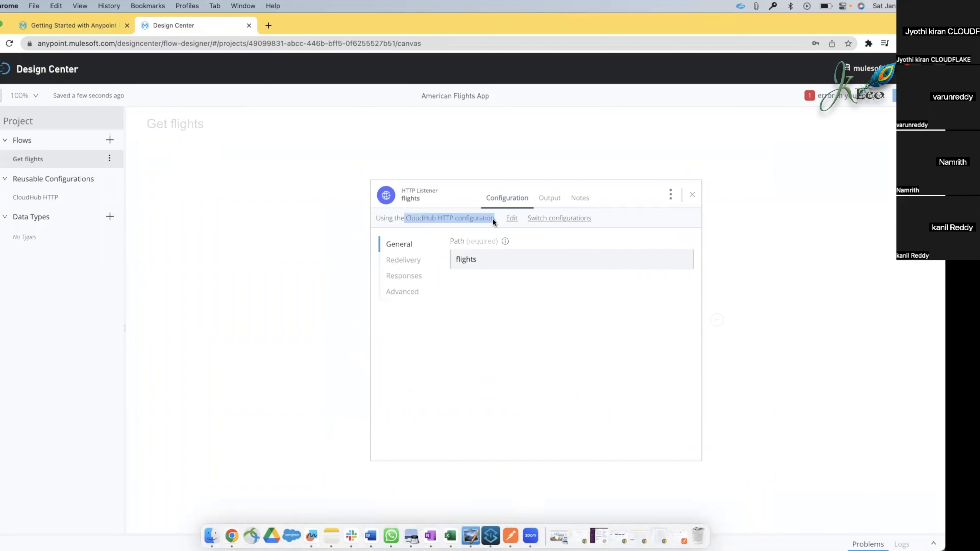
pyautogui.click(623, 208)
pyautogui.click(86, 26)
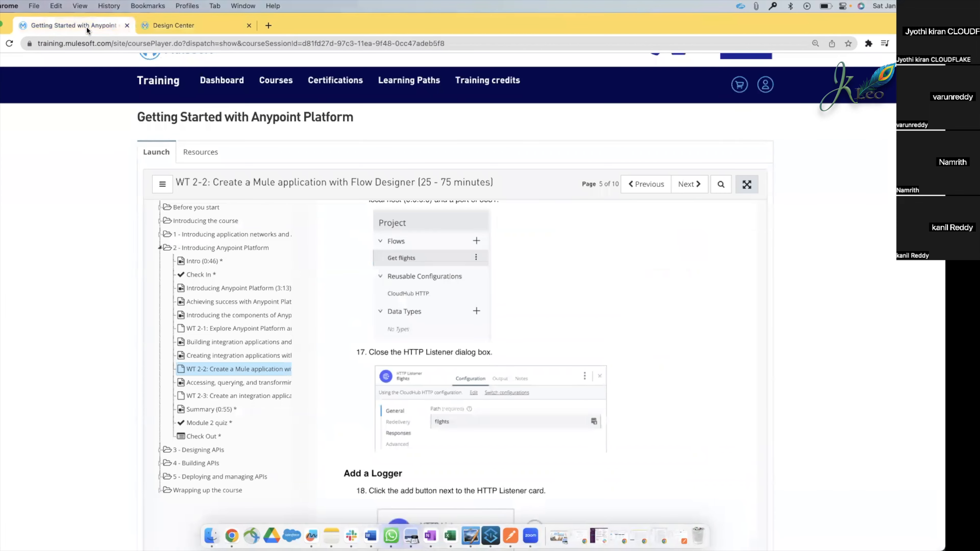
pyautogui.scroll(-5, 491, 316)
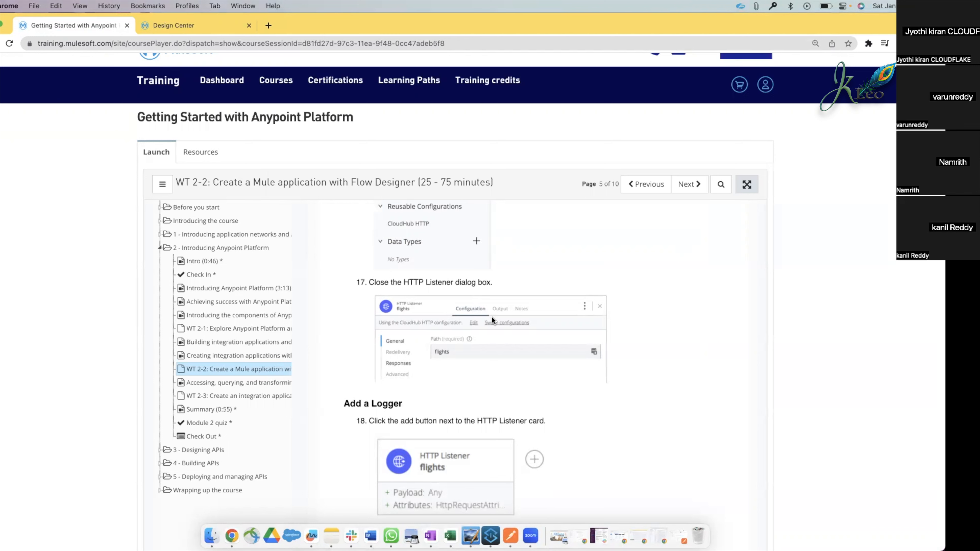
pyautogui.scroll(-1, 608, 375)
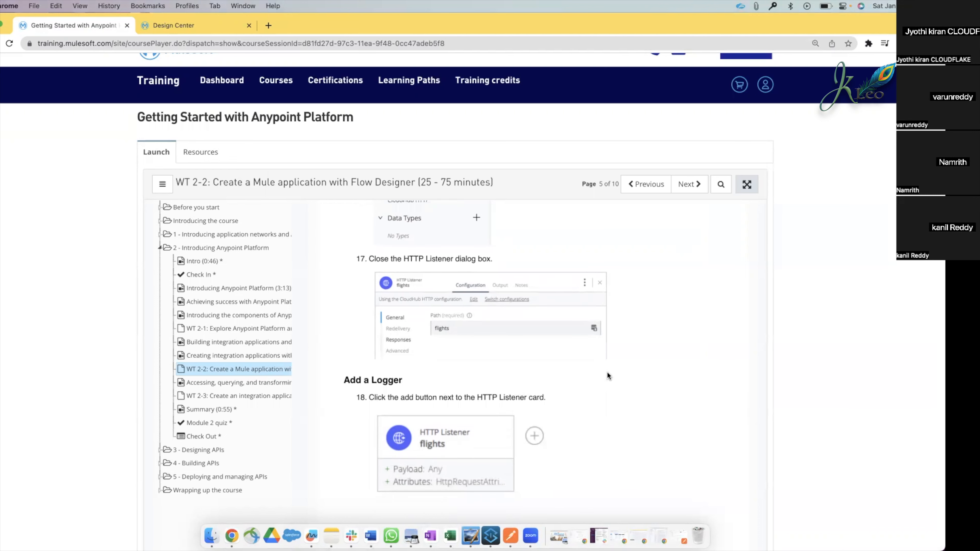
pyautogui.scroll(-2, 436, 400)
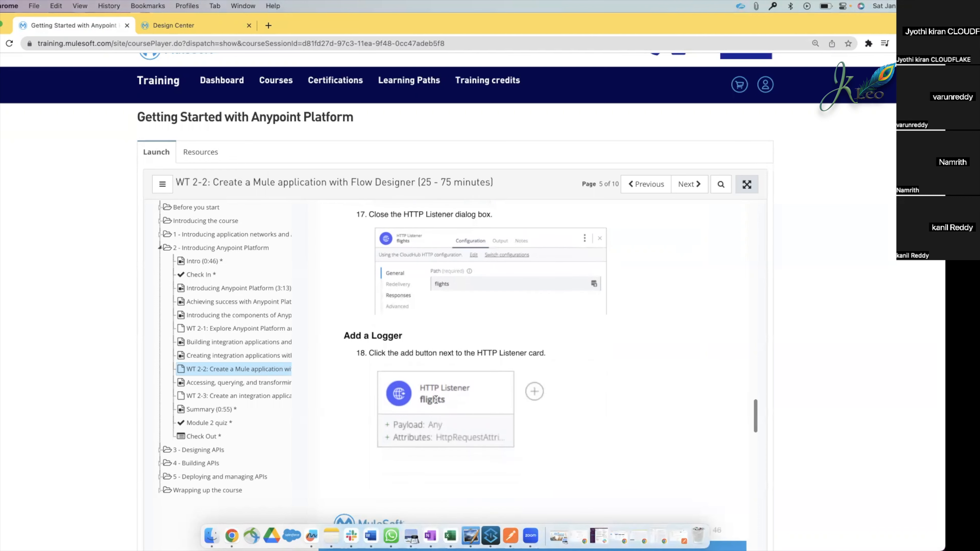
pyautogui.click(179, 24)
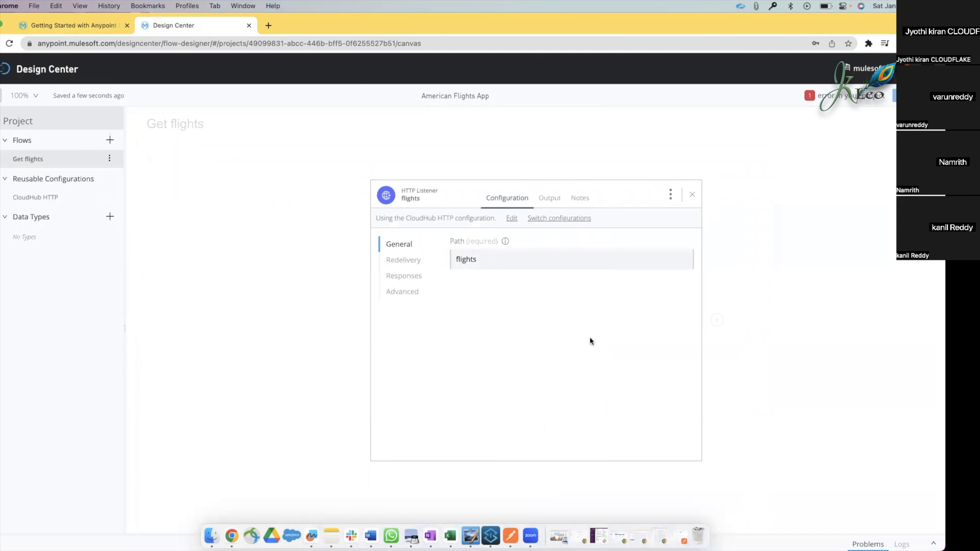
# Step: Review the HTTP Listener's redelivery, responses and advanced settings, and close its card
pyautogui.click(589, 259)
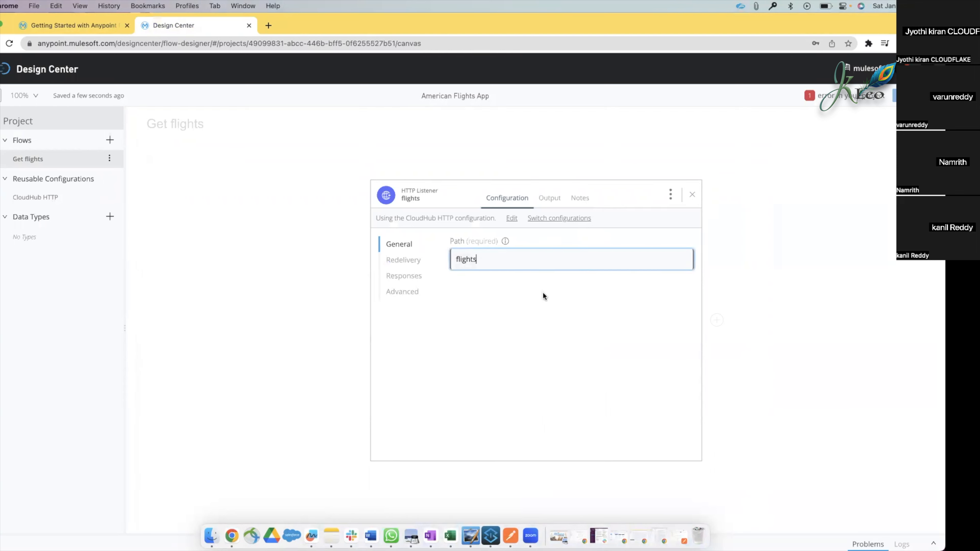
pyautogui.click(411, 262)
pyautogui.click(412, 275)
pyautogui.click(409, 289)
pyautogui.scroll(-3, 465, 364)
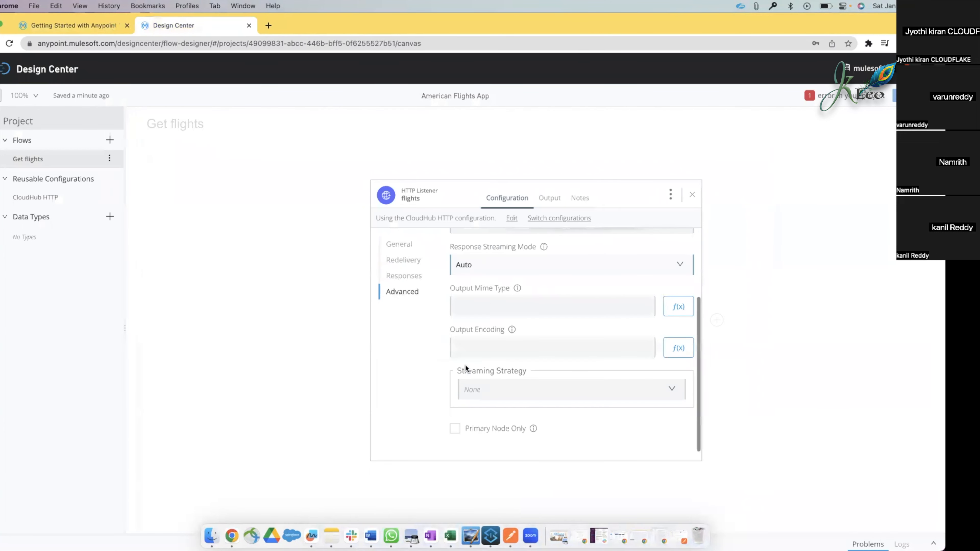
pyautogui.scroll(3, 465, 364)
pyautogui.click(692, 194)
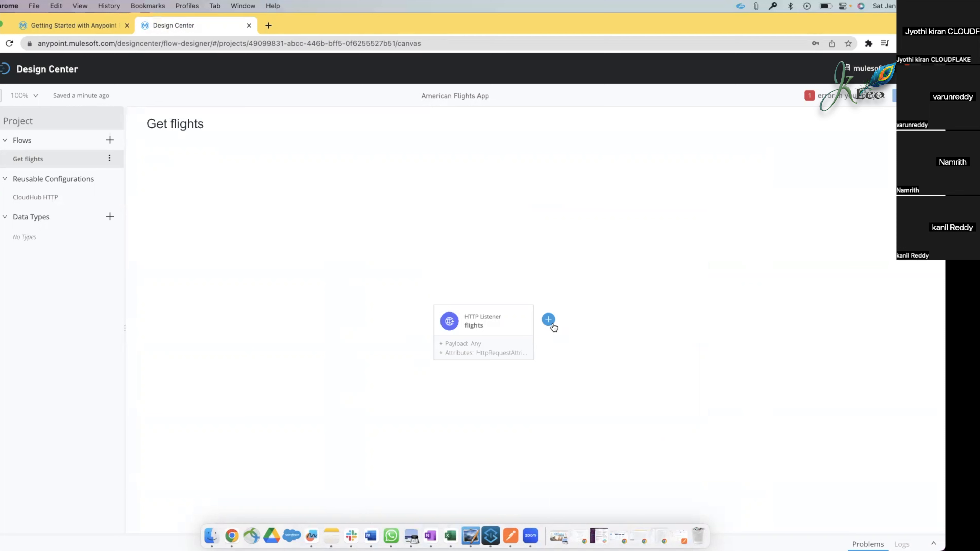
# Step: Add a Logger component after the HTTP Listener in the Get flights flow
pyautogui.click(548, 320)
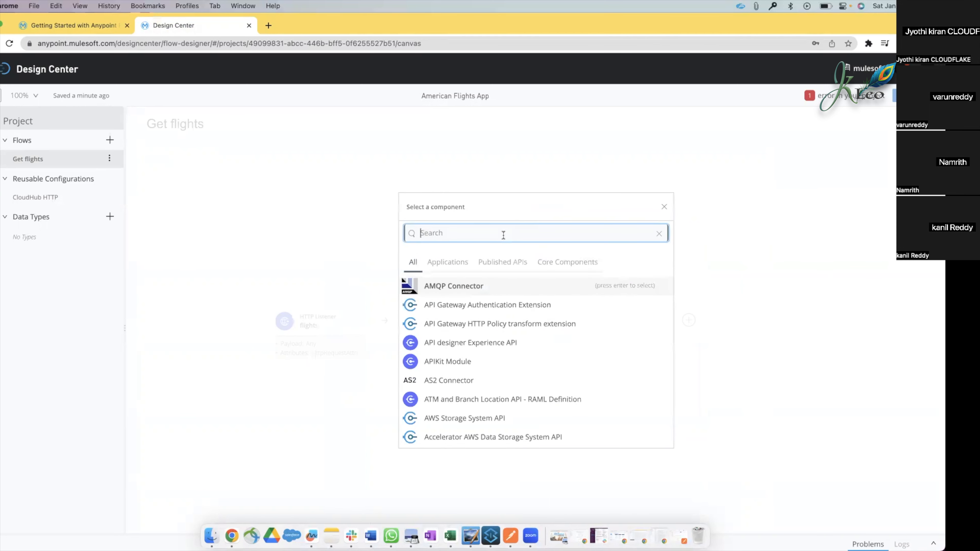
pyautogui.write('logg')
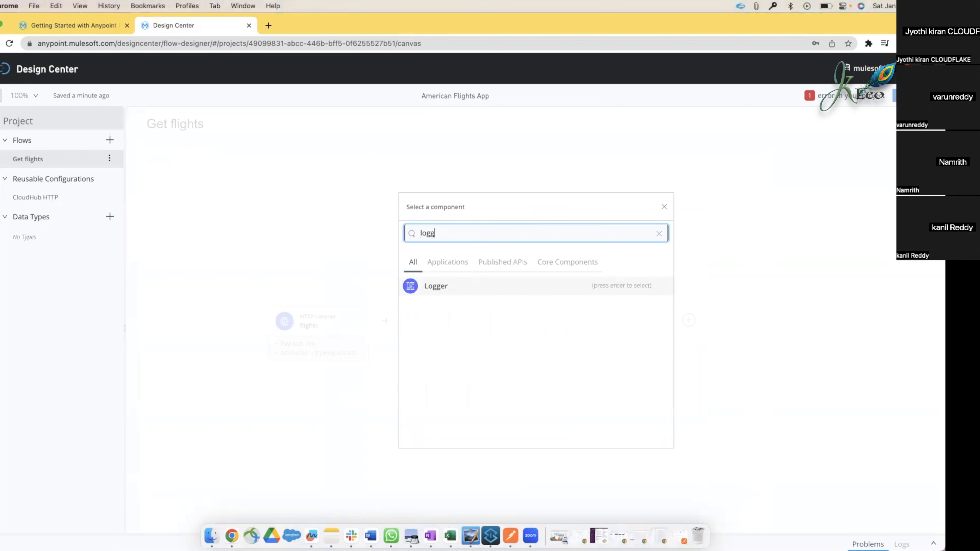
pyautogui.click(429, 286)
pyautogui.click(315, 236)
# Step: Look up the Logger instructions in the walkthrough, set the Logger's message to test and close its card
pyautogui.click(105, 28)
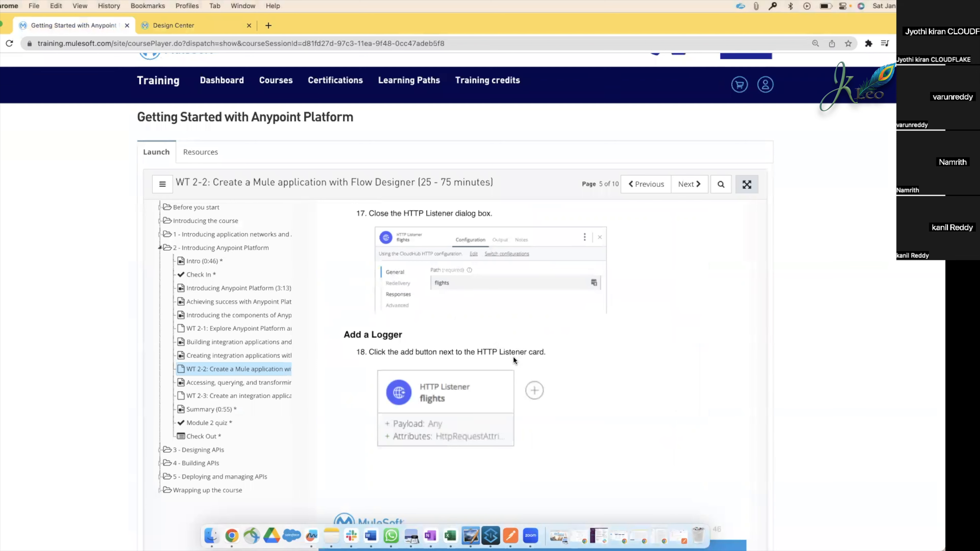
pyautogui.scroll(-10, 514, 357)
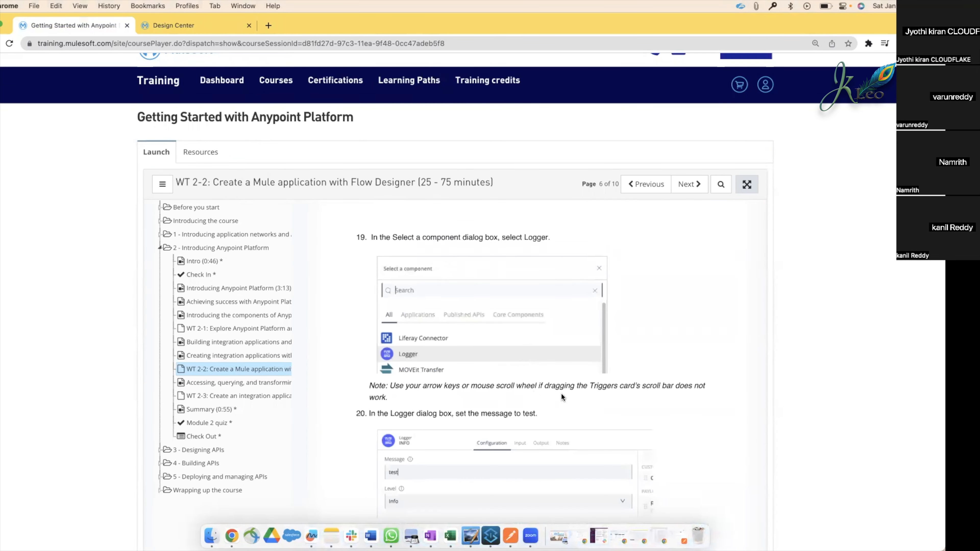
pyautogui.scroll(-3, 537, 419)
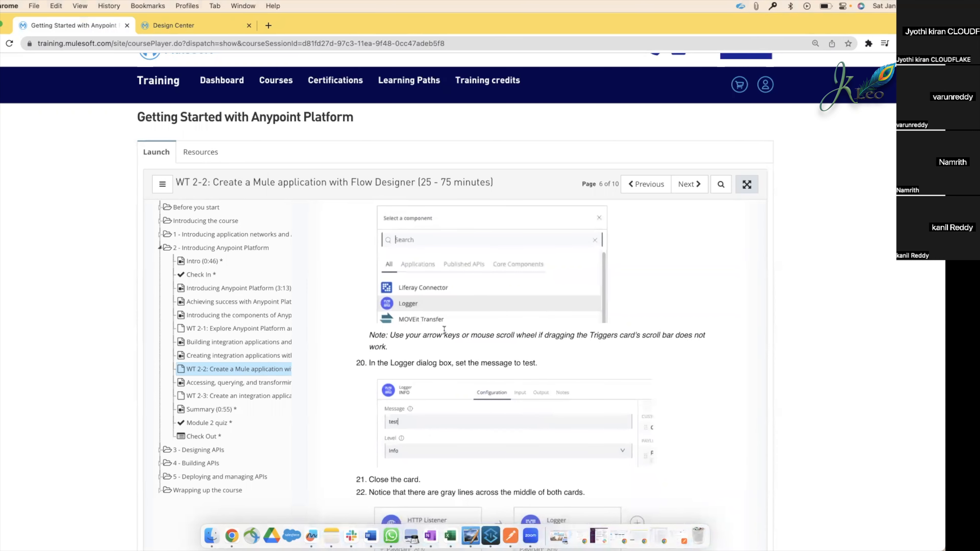
pyautogui.scroll(-3, 515, 359)
pyautogui.scroll(-2, 529, 421)
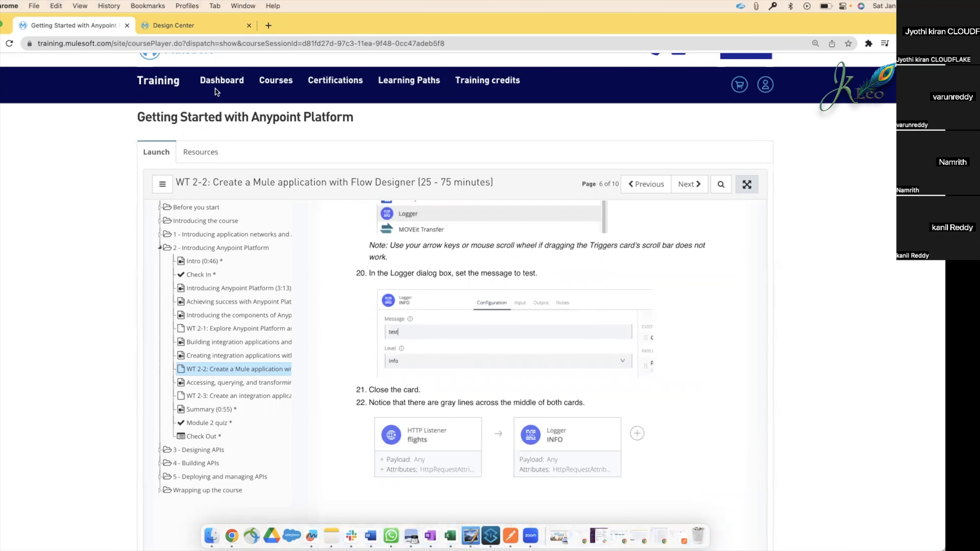
pyautogui.click(173, 25)
pyautogui.click(316, 239)
pyautogui.write('tes')
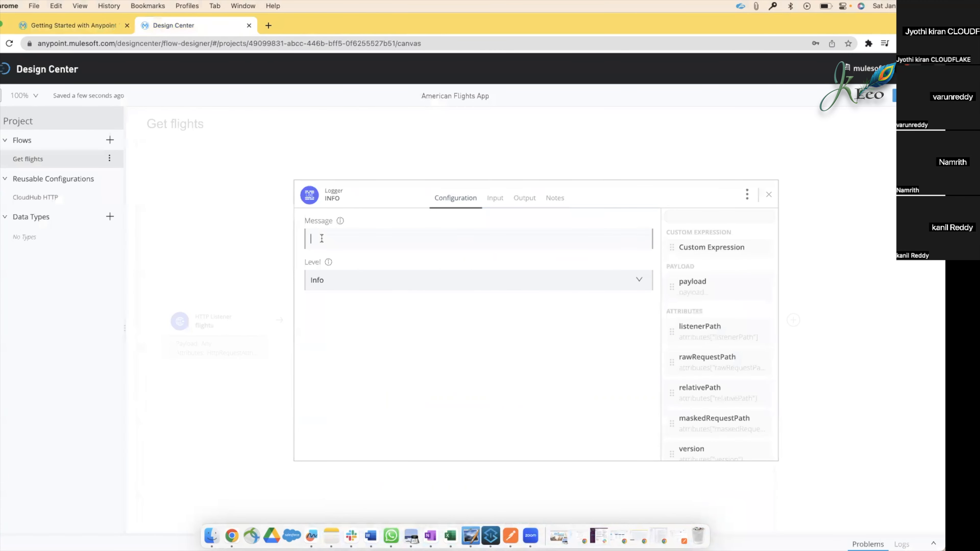
pyautogui.write('t')
pyautogui.click(768, 199)
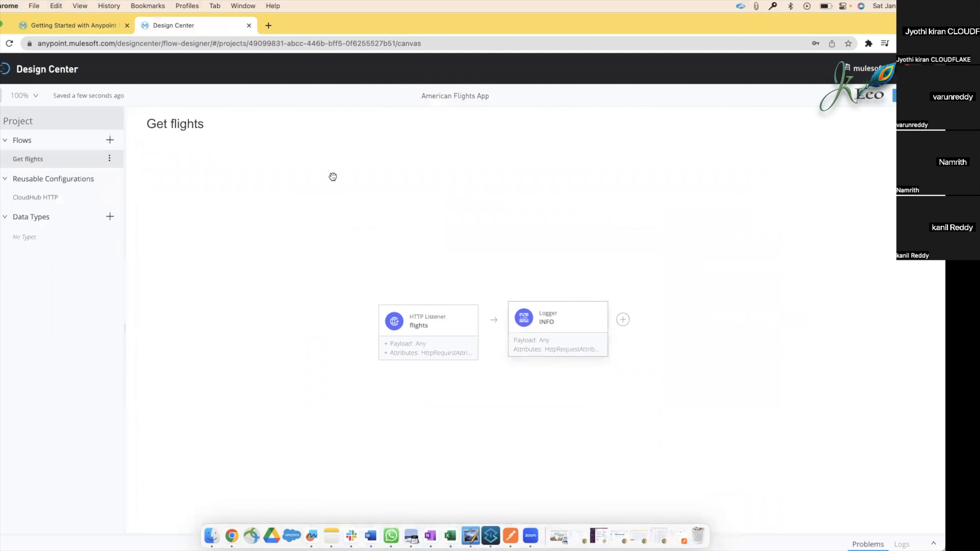
# Step: Check the walkthrough's testing instructions, run the American Flights App in test mode and expand the problems and logs area
pyautogui.click(91, 24)
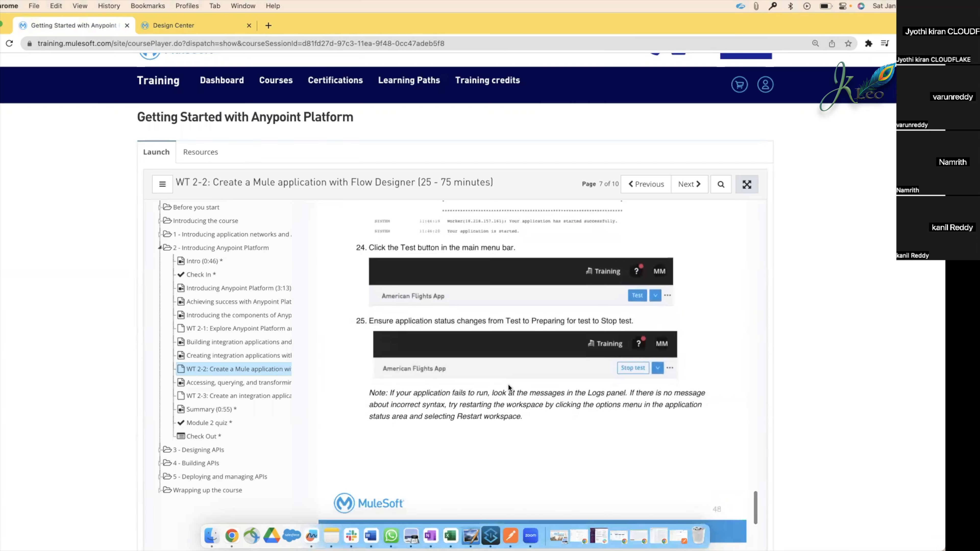
pyautogui.click(195, 23)
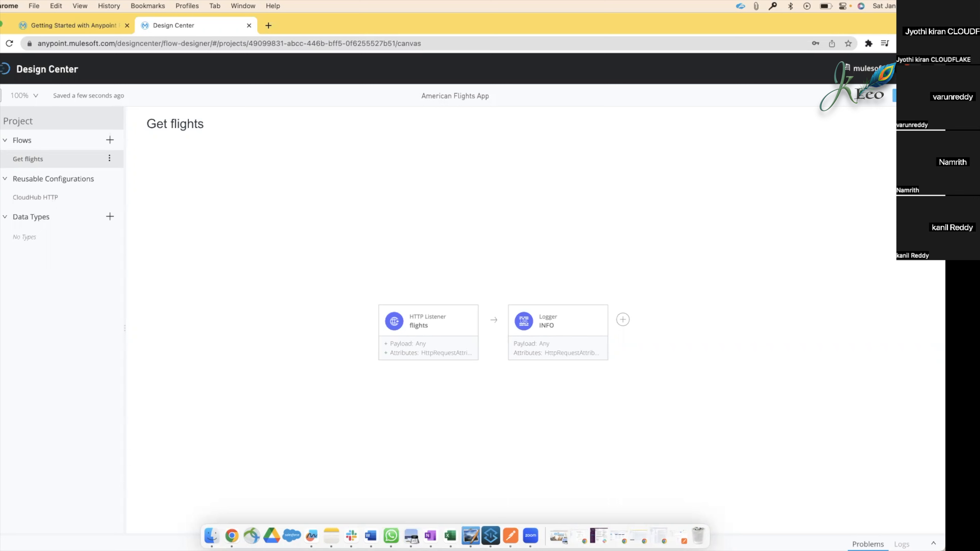
pyautogui.click(908, 96)
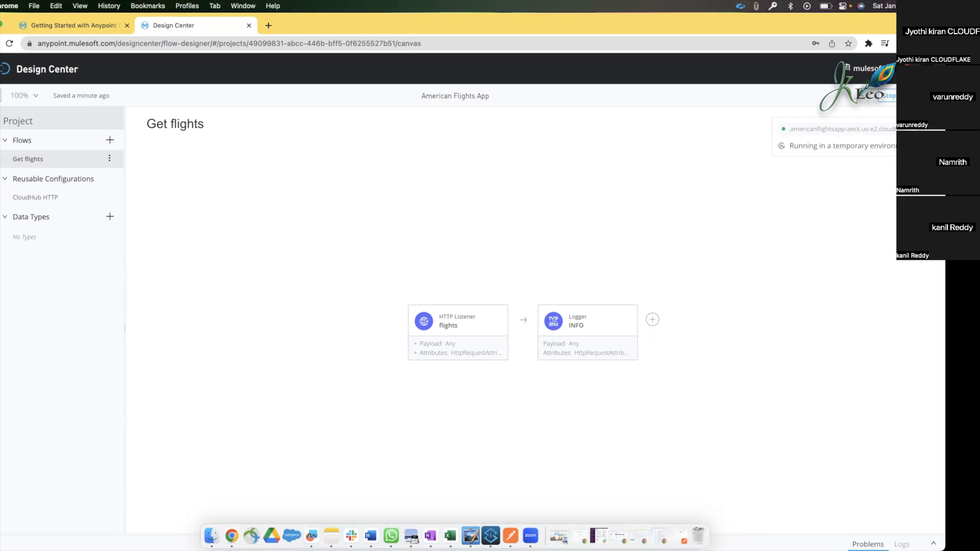
pyautogui.click(933, 544)
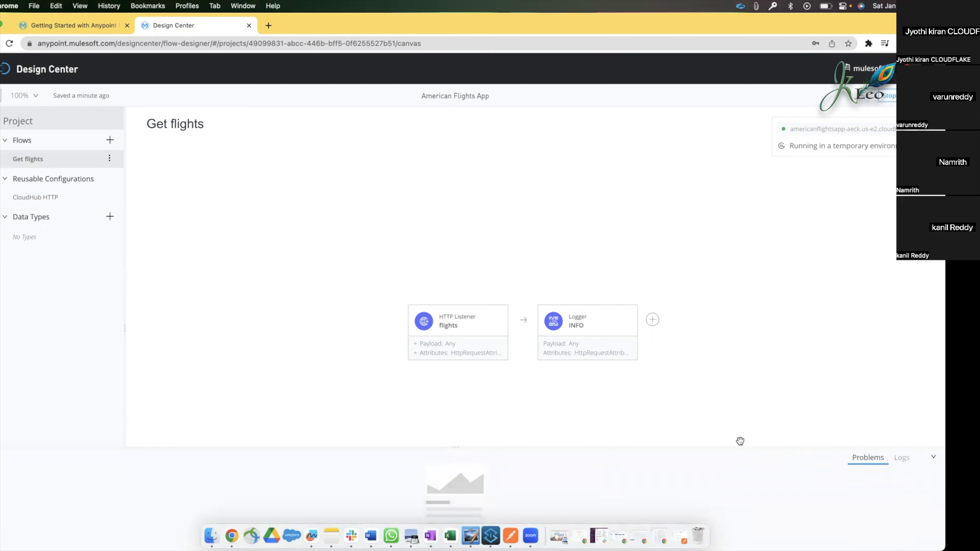
# Step: Enlarge the problems and logs area beneath the Get flights flow and review the application's logs
pyautogui.moveTo(741, 448); pyautogui.dragTo(731, 378)
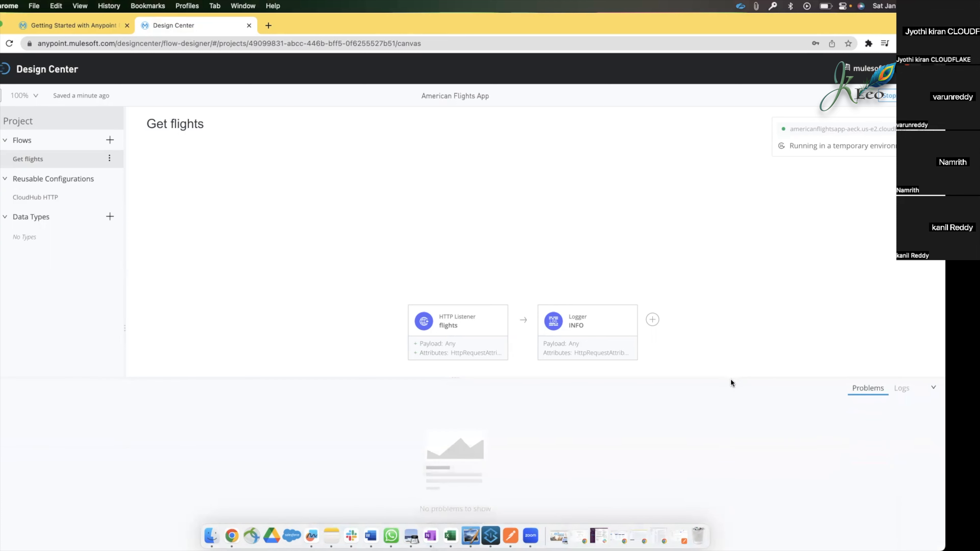
pyautogui.click(902, 390)
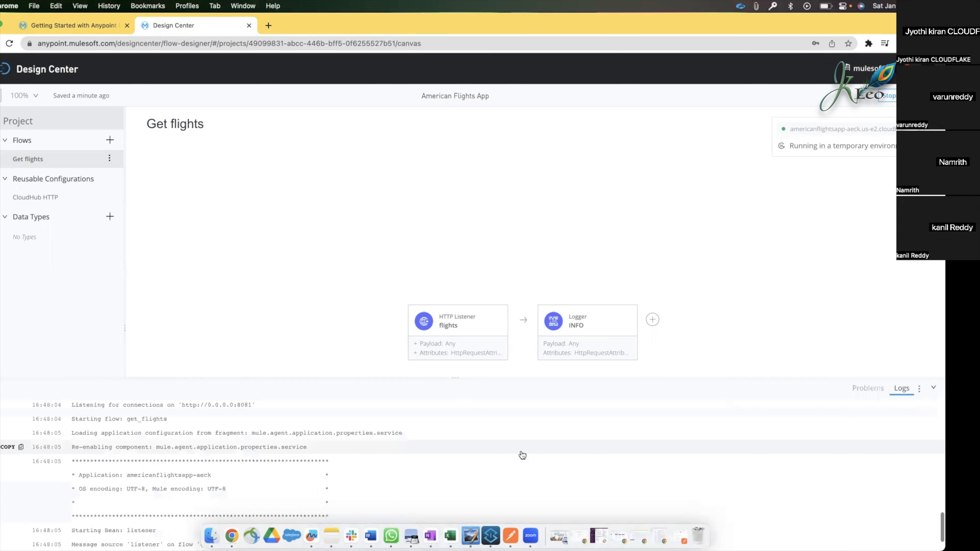
pyautogui.scroll(2, 160, 498)
pyautogui.scroll(-2, 160, 498)
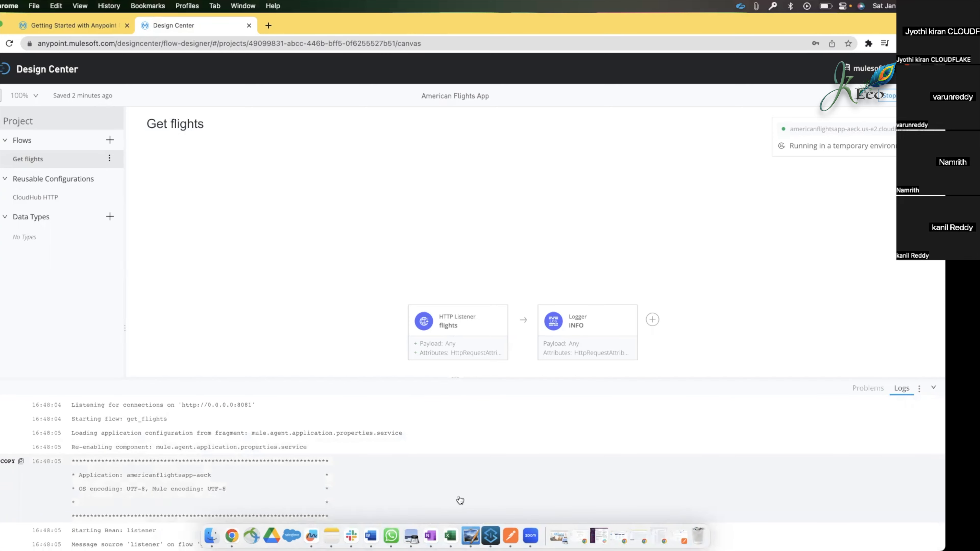
# Step: Check the walkthrough's application testing instructions, then switch to Advanced REST Client and maximize its window
pyautogui.click(73, 25)
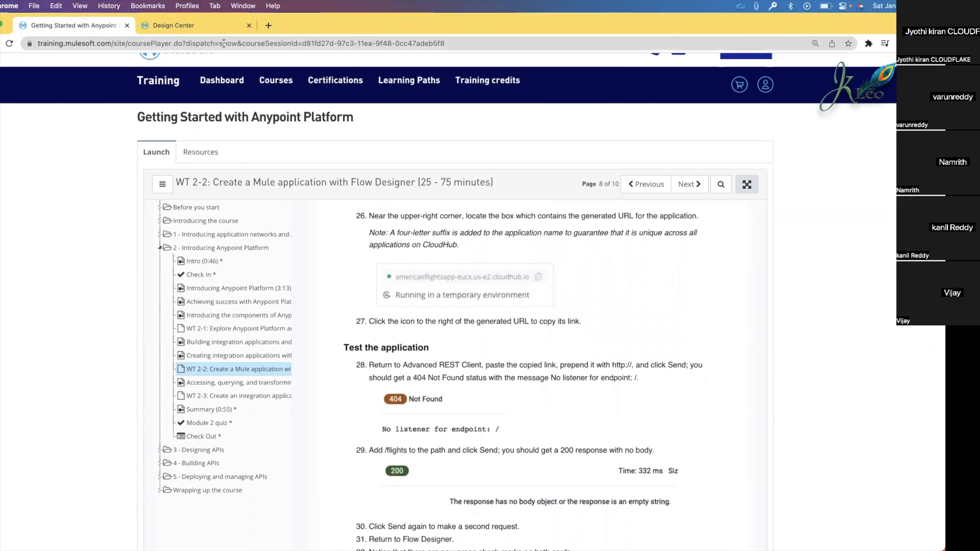
pyautogui.click(216, 31)
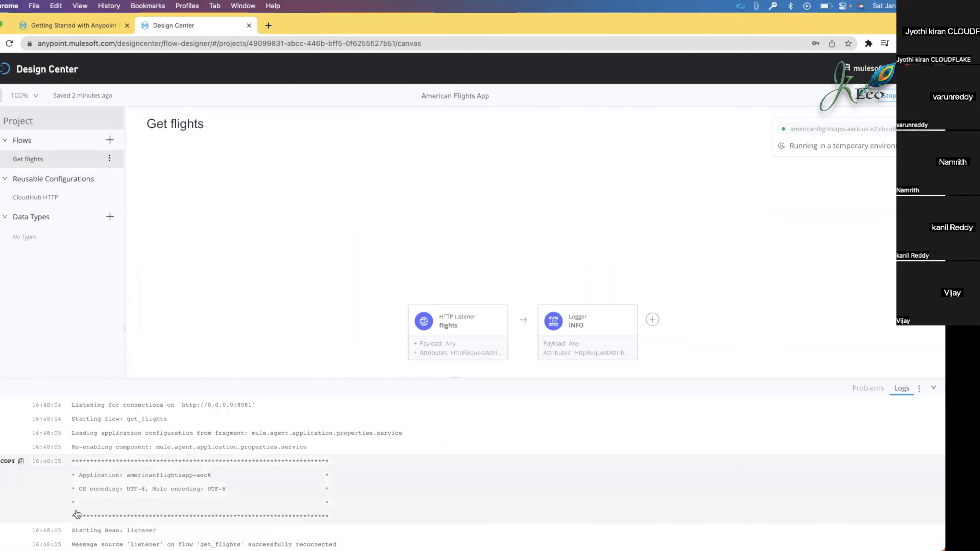
pyautogui.hotkey('ctrl', 'Right')
pyautogui.hotkey('ctrl', 'Left')
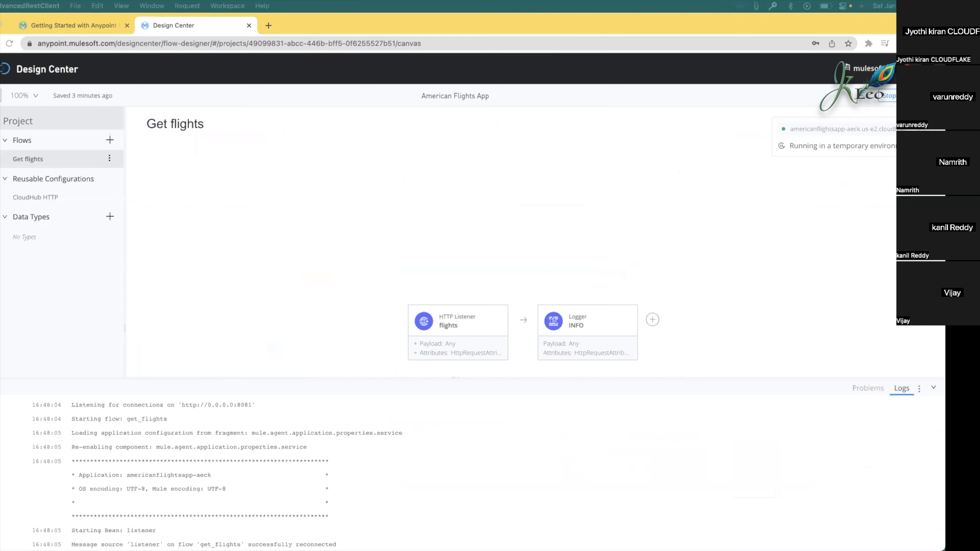
pyautogui.moveTo(198, 308); pyautogui.dragTo(578, 96)
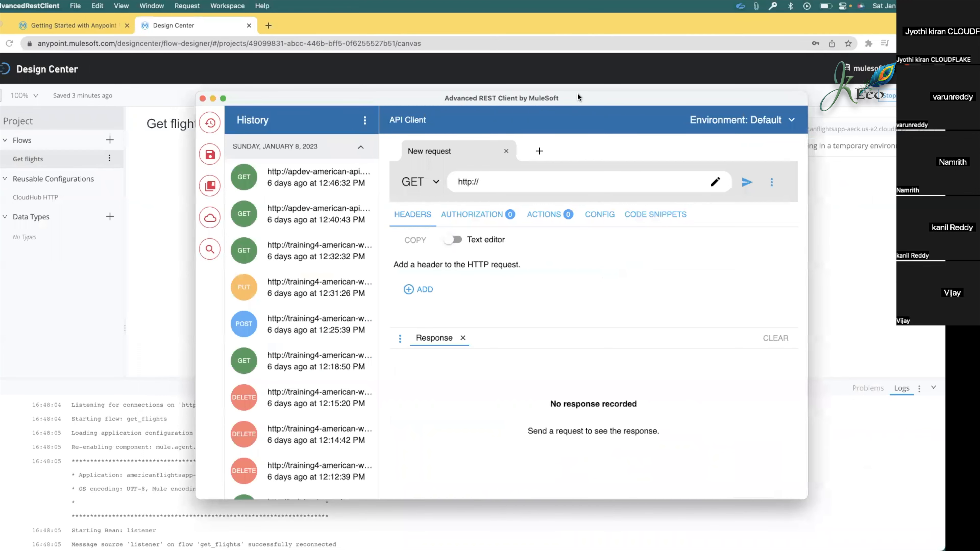
pyautogui.doubleClick(344, 97)
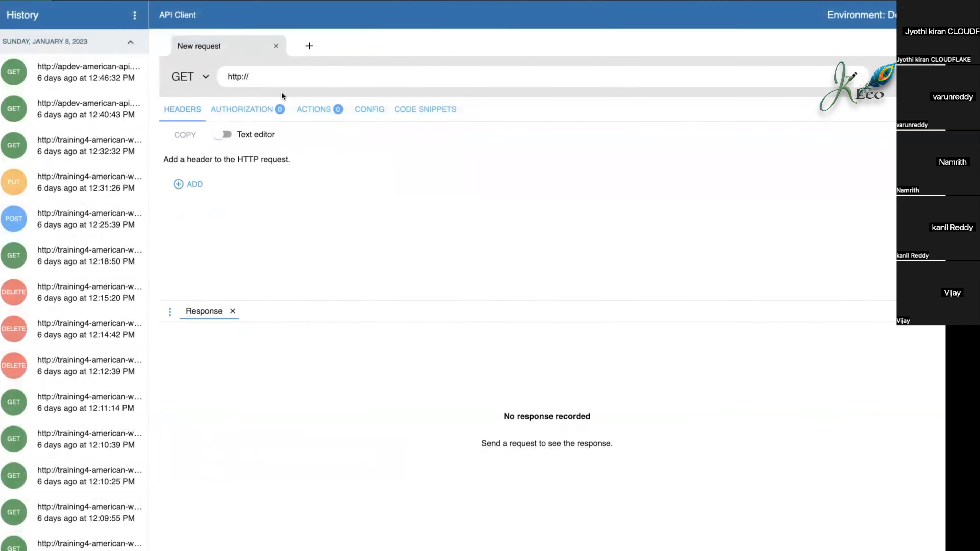
pyautogui.click(257, 76)
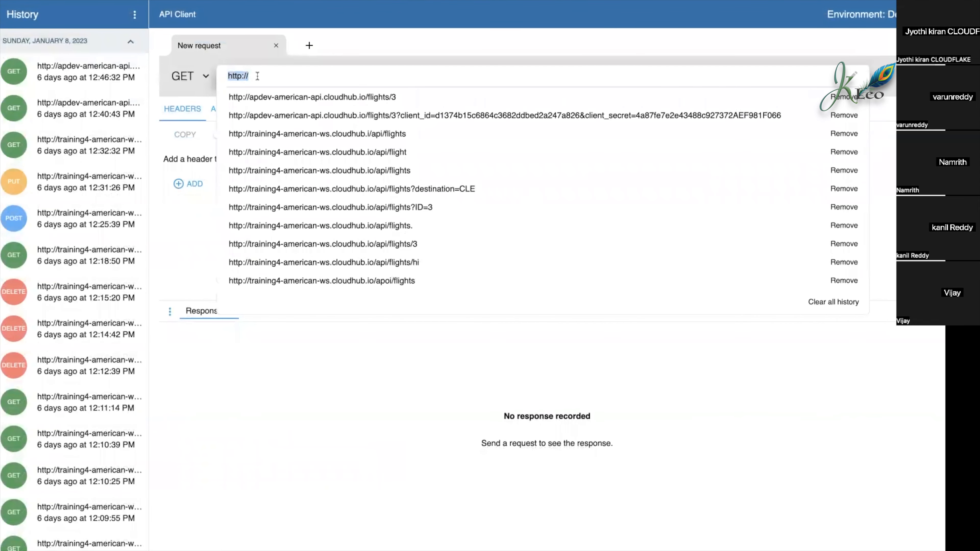
pyautogui.write('americanflightsapp-aeck.us-e2.cloudhub.io')
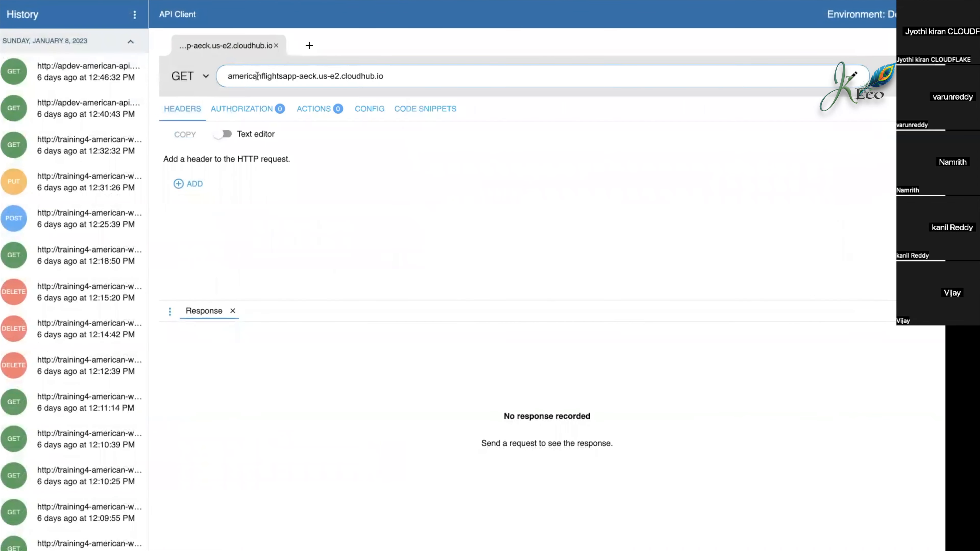
pyautogui.click(323, 238)
pyautogui.click(228, 76)
pyautogui.write('http://')
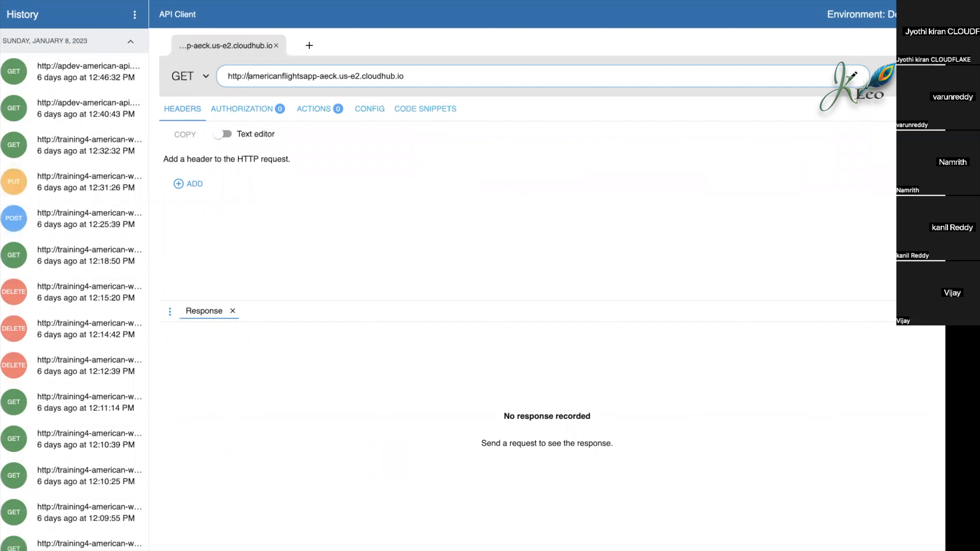
# Step: Look up the expected base URL response in the walkthrough and send the GET request from Advanced REST Client
pyautogui.click(272, 206)
pyautogui.hotkey('ctrl', 'Left')
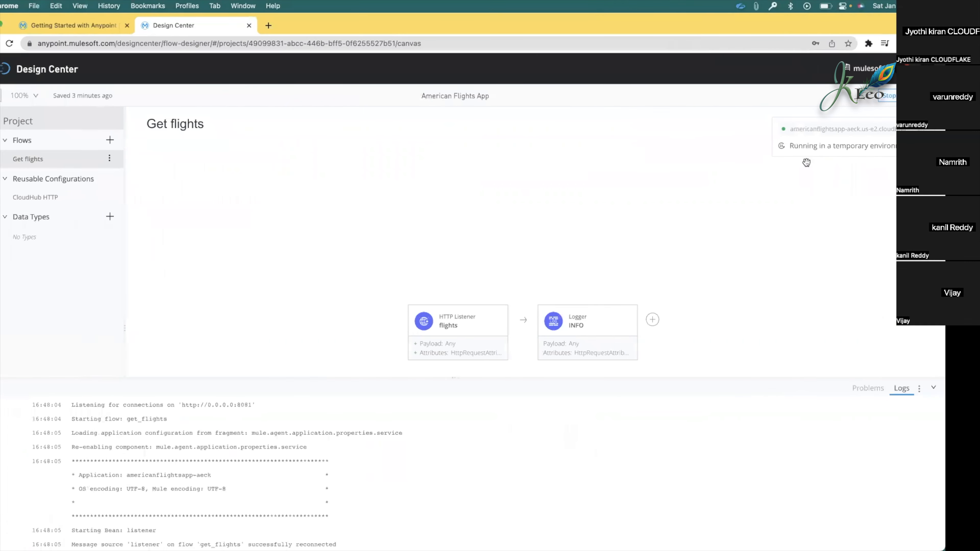
pyautogui.click(99, 26)
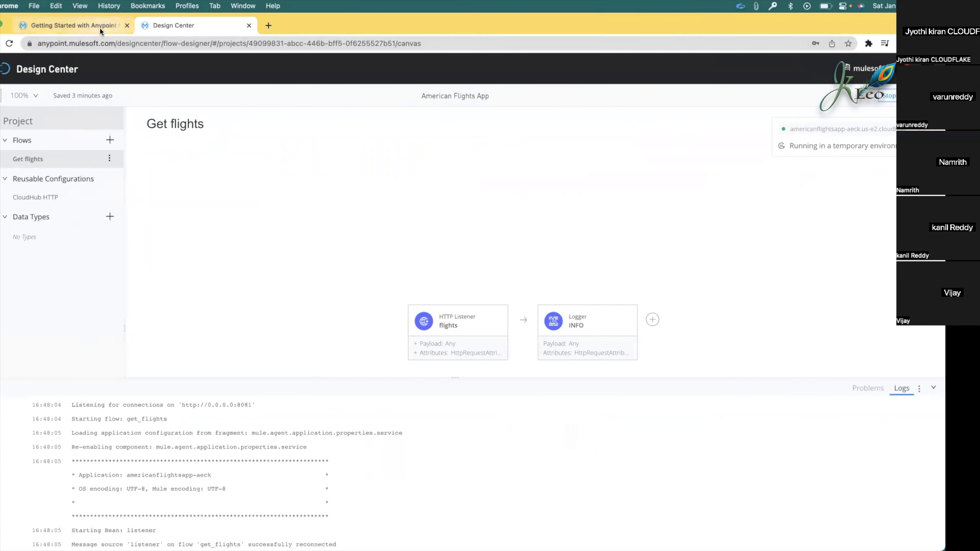
pyautogui.scroll(-2, 481, 413)
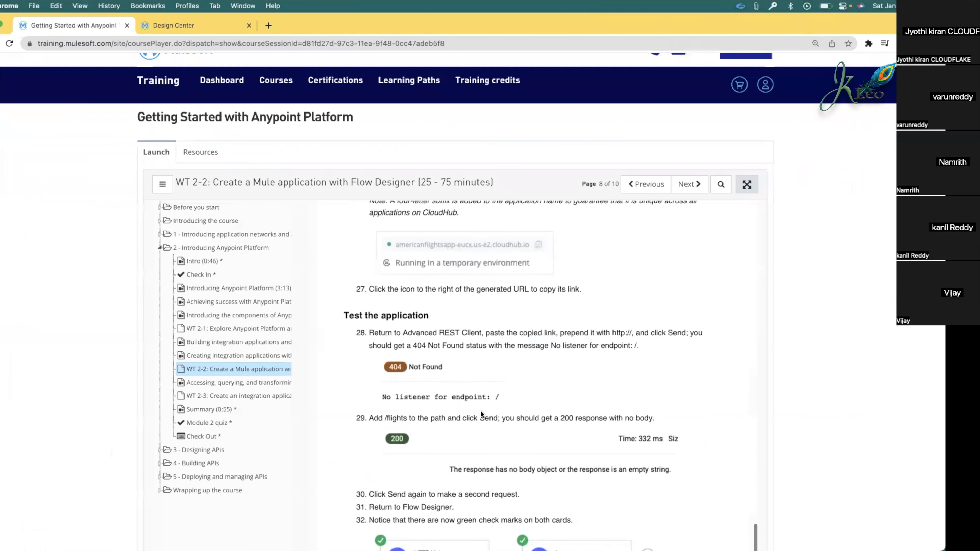
pyautogui.hotkey('ctrl', 'Right')
pyautogui.press('Return')
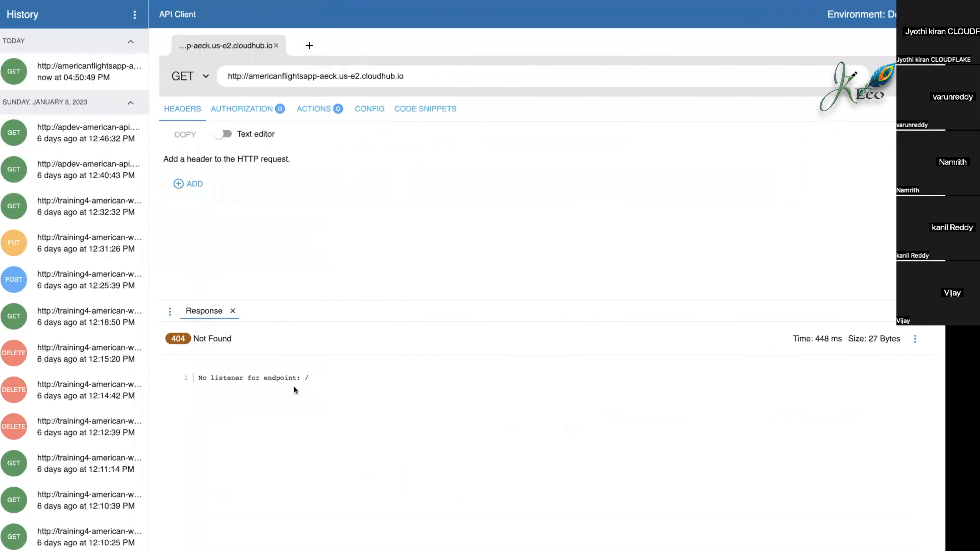
# Step: Copy the /flights path from the walkthrough, append it to the request URL in Advanced REST Client and send the request
pyautogui.hotkey('ctrl', 'Left')
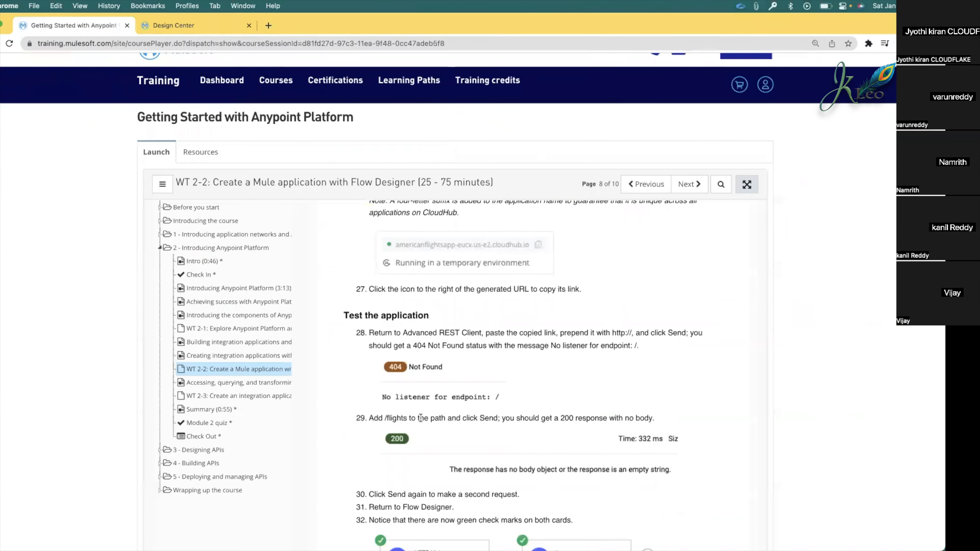
pyautogui.moveTo(385, 418); pyautogui.dragTo(407, 418)
pyautogui.press('super+c')
pyautogui.hotkey('ctrl', 'Right')
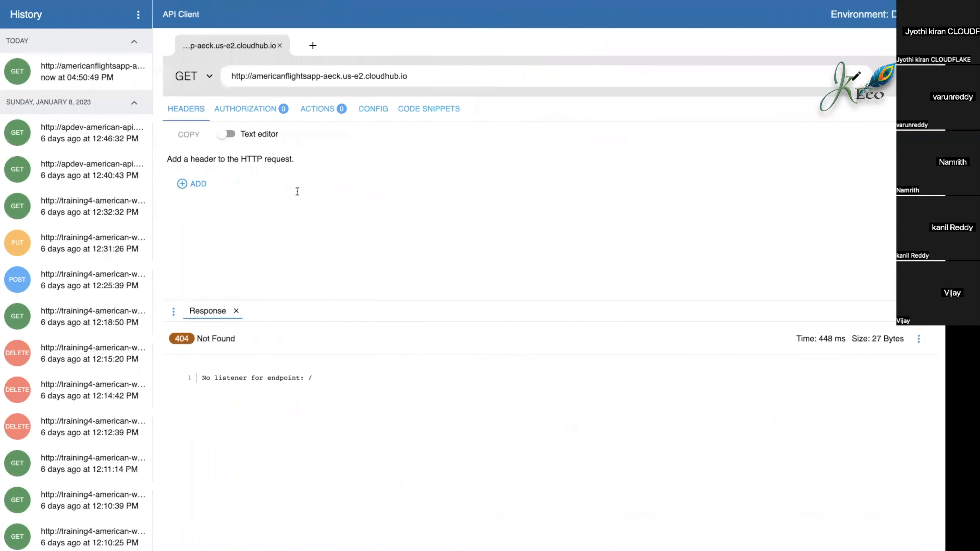
pyautogui.click(422, 73)
pyautogui.press('super+v')
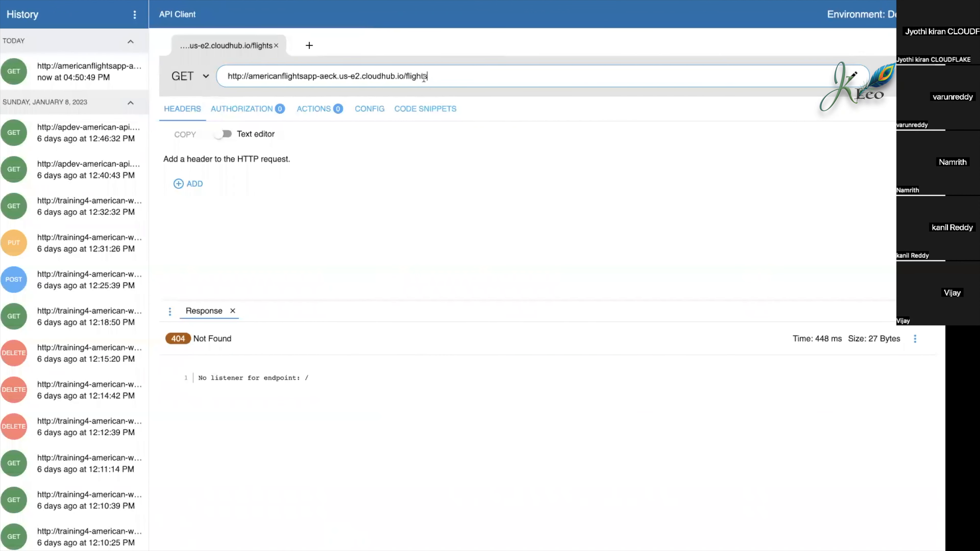
pyautogui.press('Return')
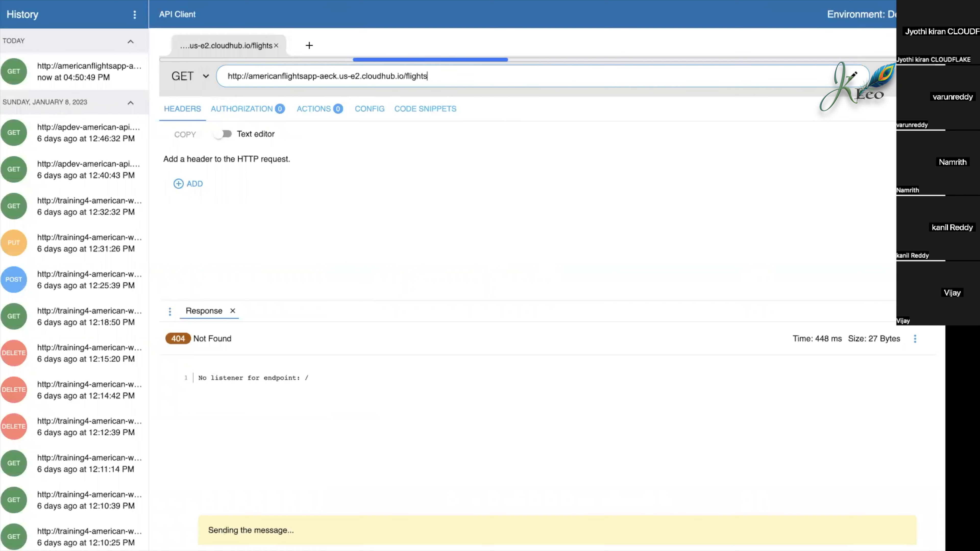
pyautogui.doubleClick(414, 76)
pyautogui.click(435, 76)
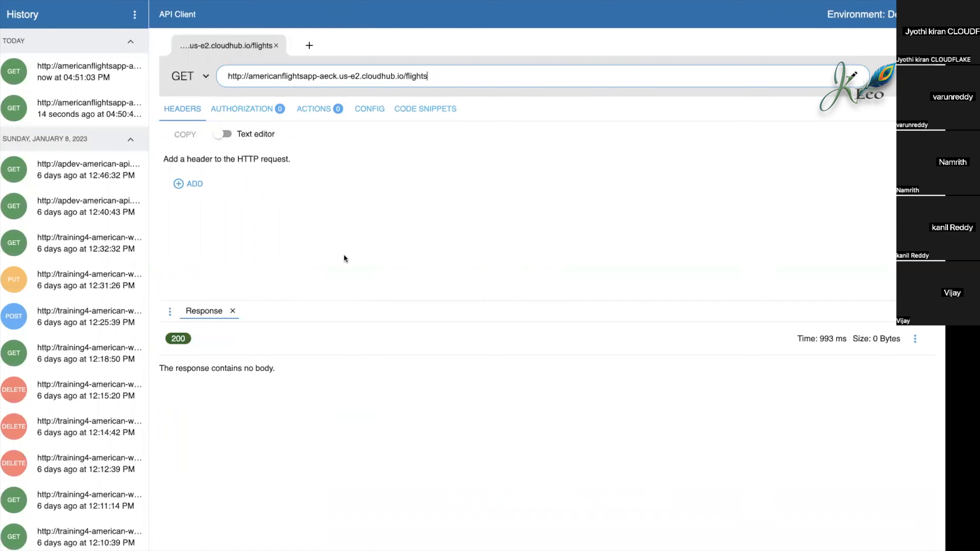
# Step: Inspect the HTTP Listener and Logger cards' status in Design Center and compare it with the REST client's response
pyautogui.hotkey('ctrl', 'Left')
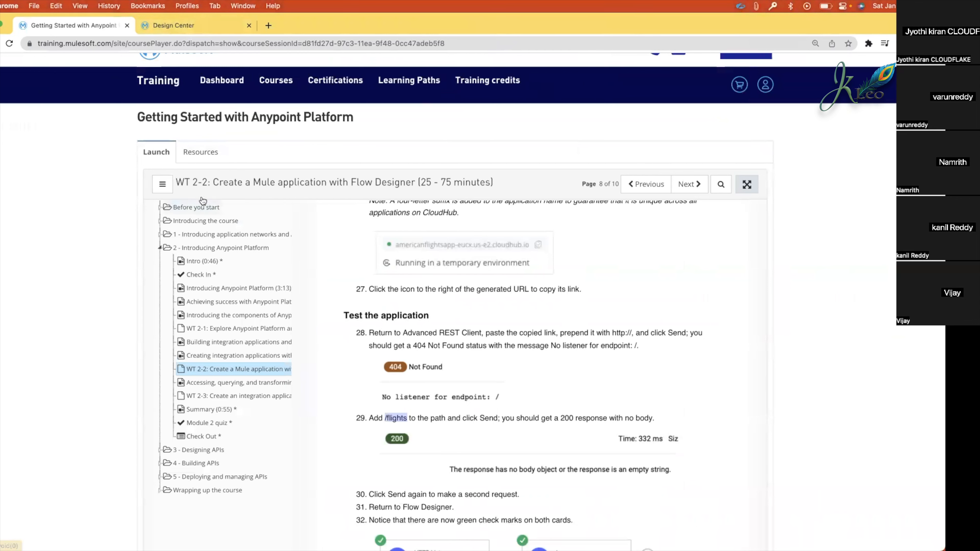
pyautogui.click(175, 26)
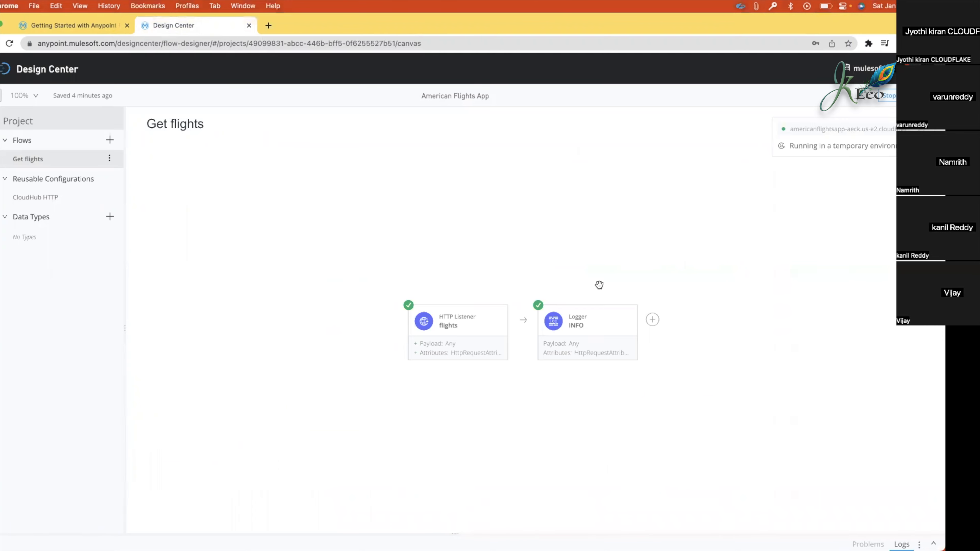
pyautogui.hotkey('ctrl', 'Right')
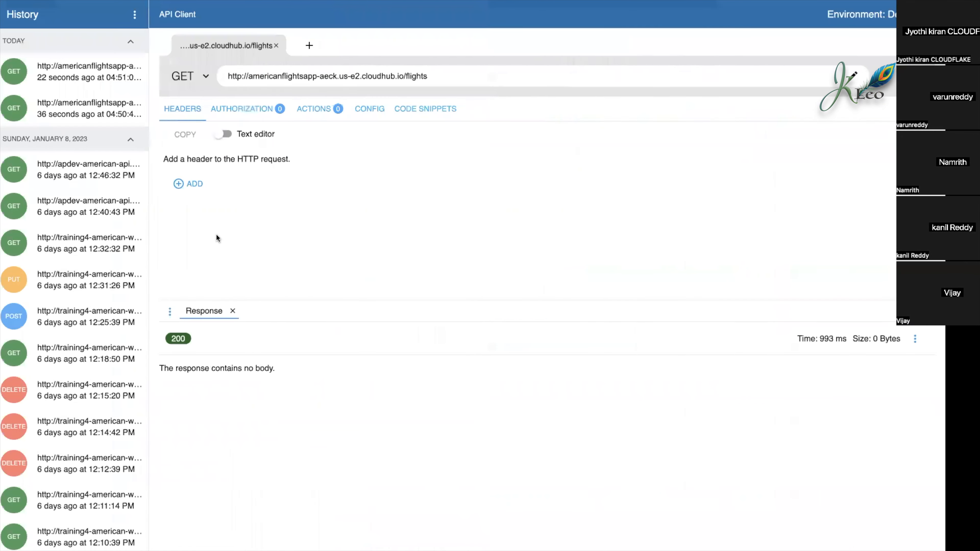
pyautogui.click(172, 344)
pyautogui.hotkey('ctrl', 'Left')
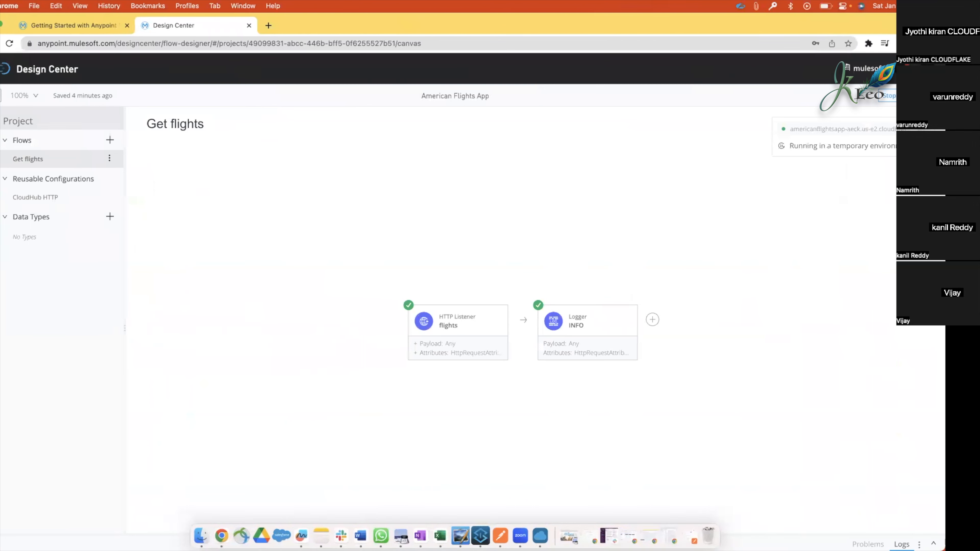
# Step: Review the Logger's configured message, close its card and check the latest entry in the application logs
pyautogui.click(565, 319)
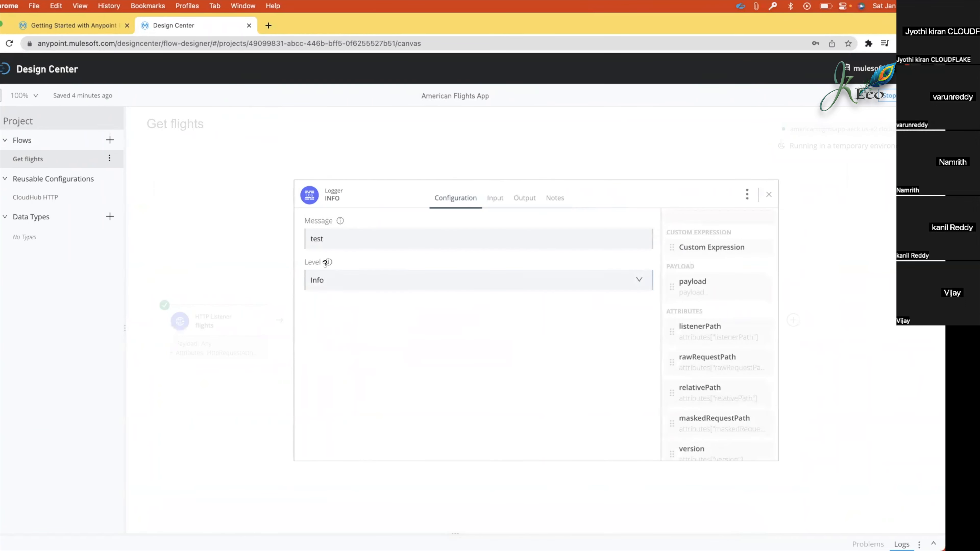
pyautogui.doubleClick(321, 239)
pyautogui.click(231, 410)
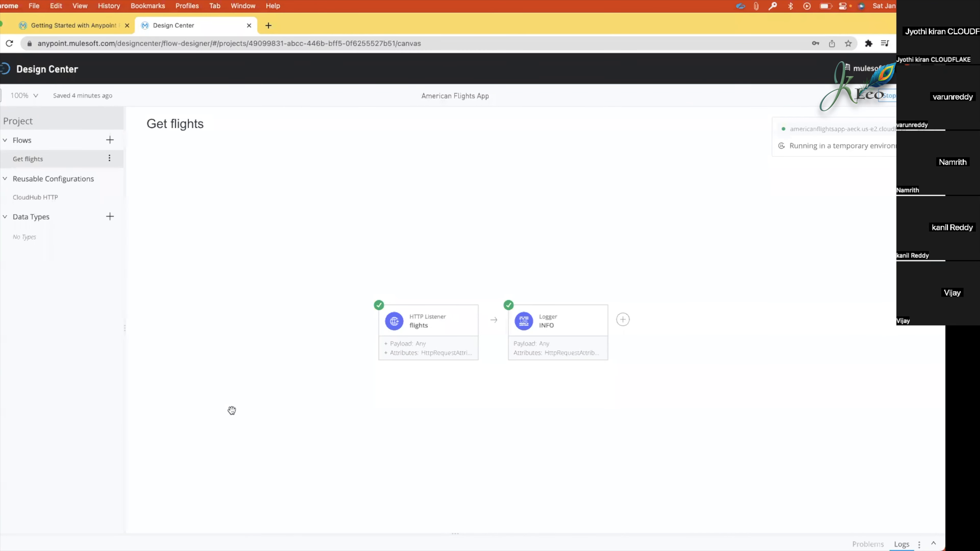
pyautogui.moveTo(385, 546)
pyautogui.click(902, 544)
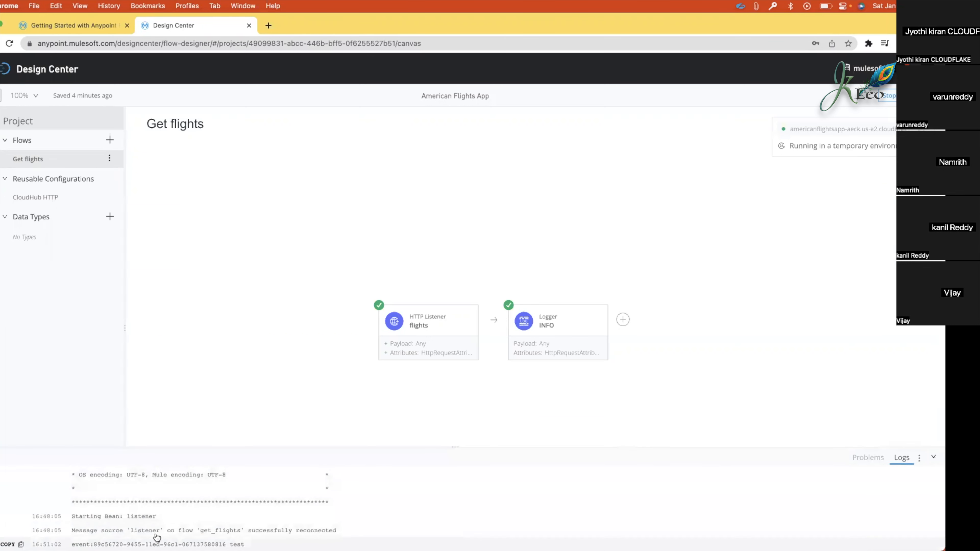
pyautogui.click(11, 545)
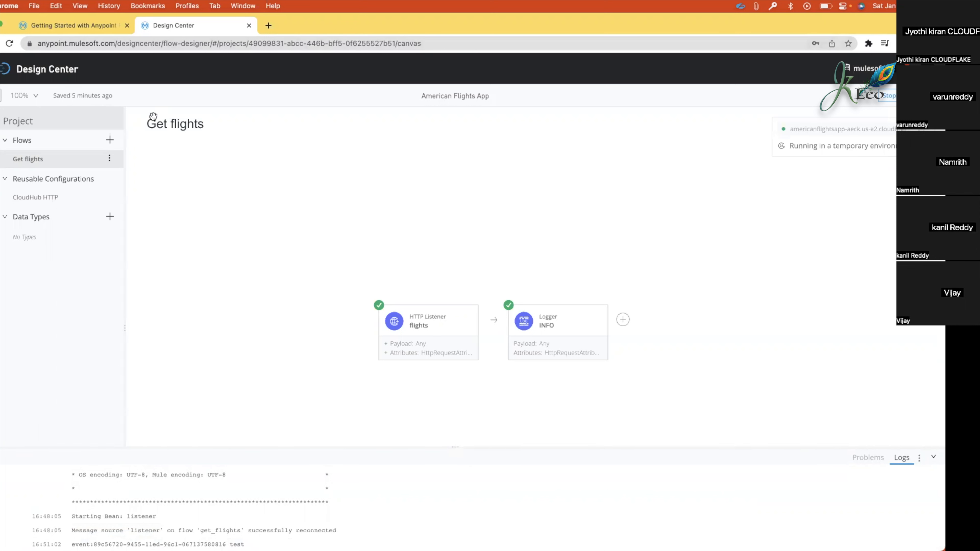
# Step: Read the walkthrough's instructions for viewing the application and its logs in Runtime Manager
pyautogui.click(83, 24)
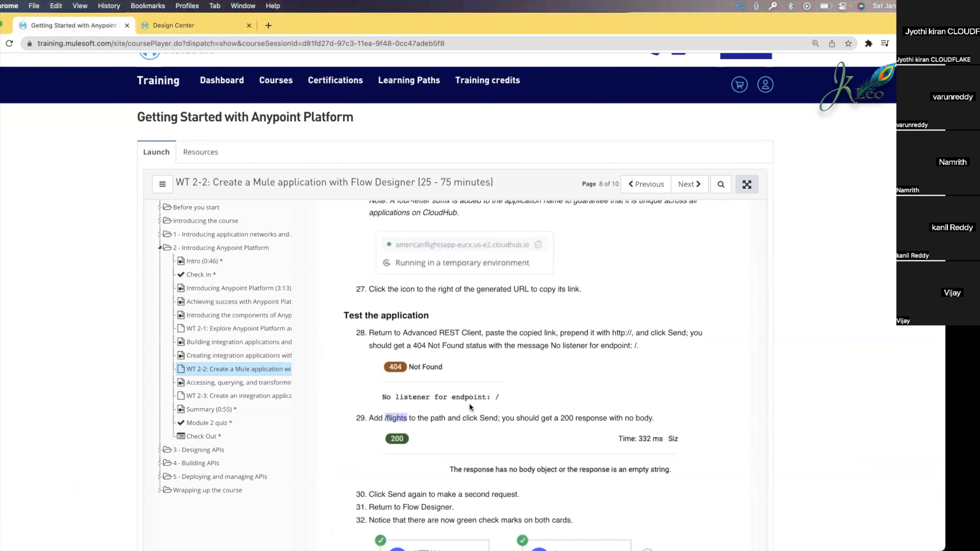
pyautogui.scroll(-5, 469, 403)
pyautogui.scroll(-10, 470, 407)
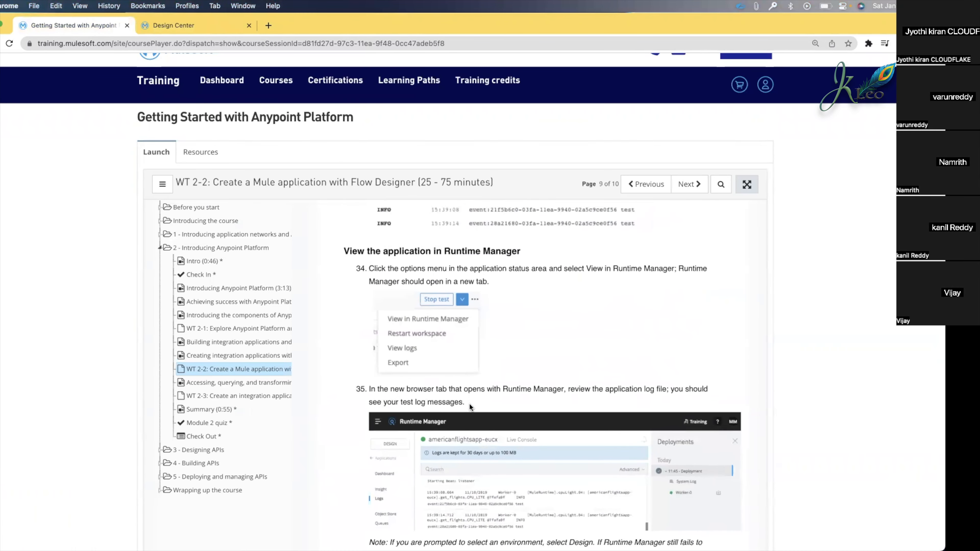
pyautogui.scroll(2, 469, 405)
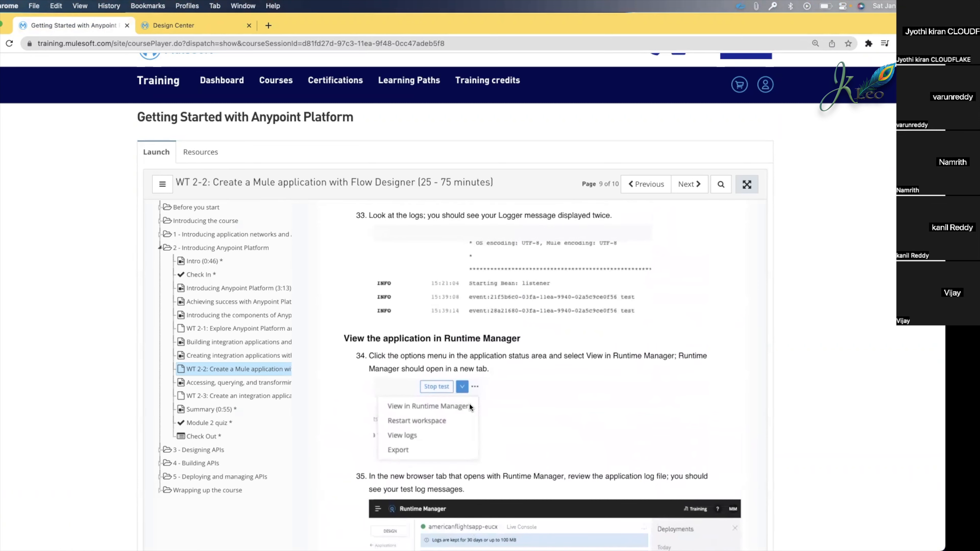
pyautogui.scroll(-1, 469, 407)
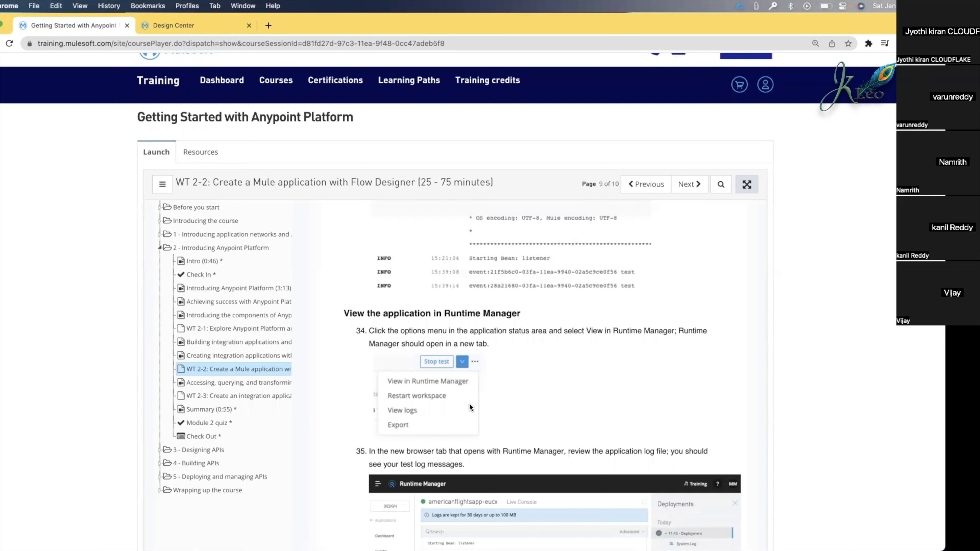
pyautogui.scroll(-2, 469, 404)
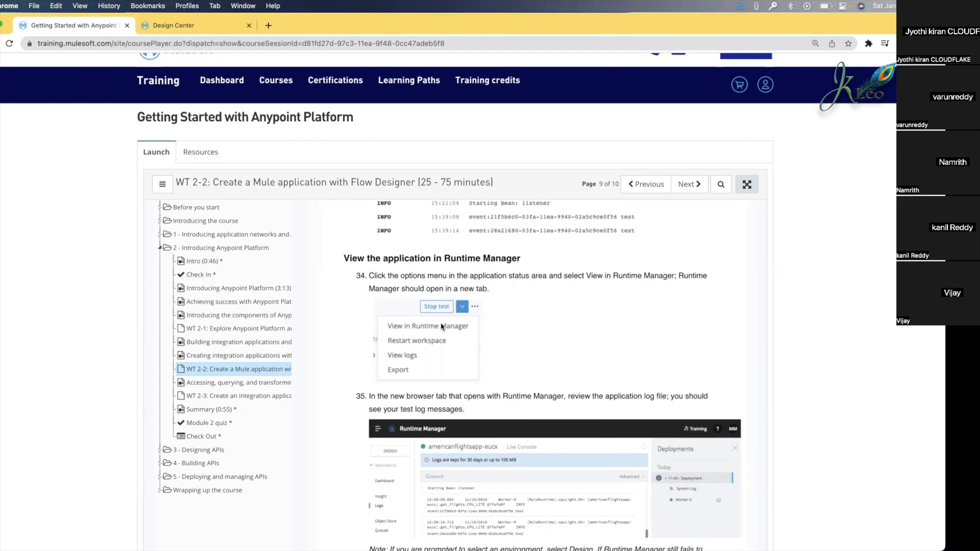
# Step: Return to Design Center, open the running American Flights App in Runtime Manager and review its application log
pyautogui.click(200, 28)
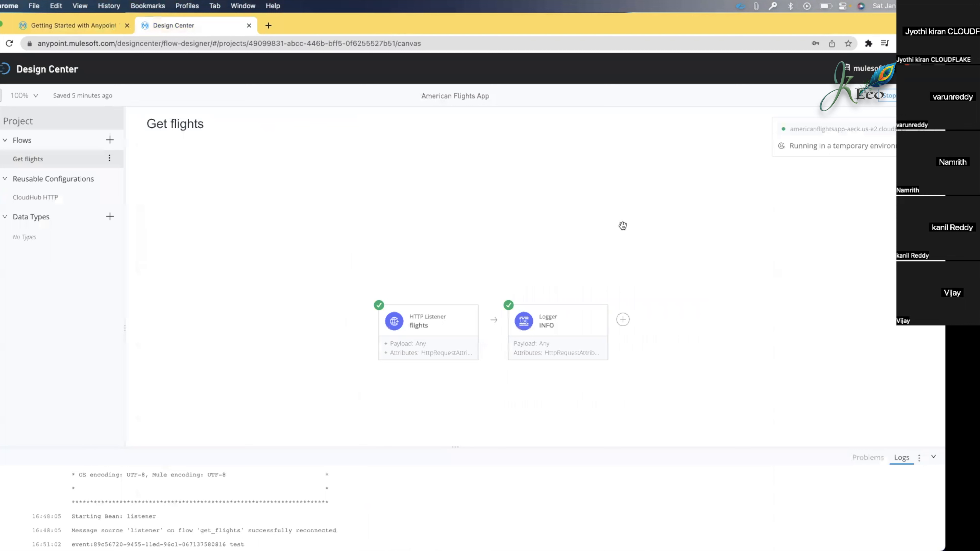
pyautogui.click(915, 96)
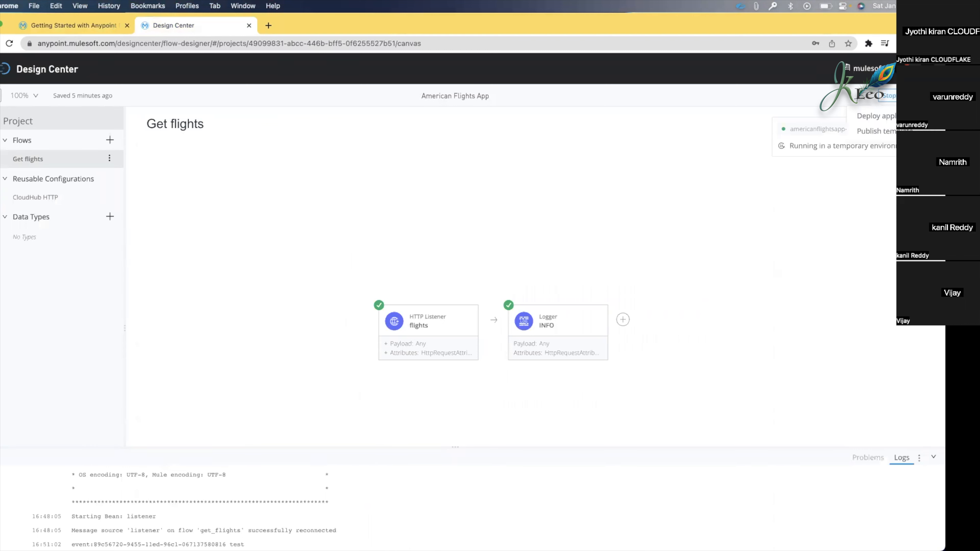
pyautogui.click(934, 95)
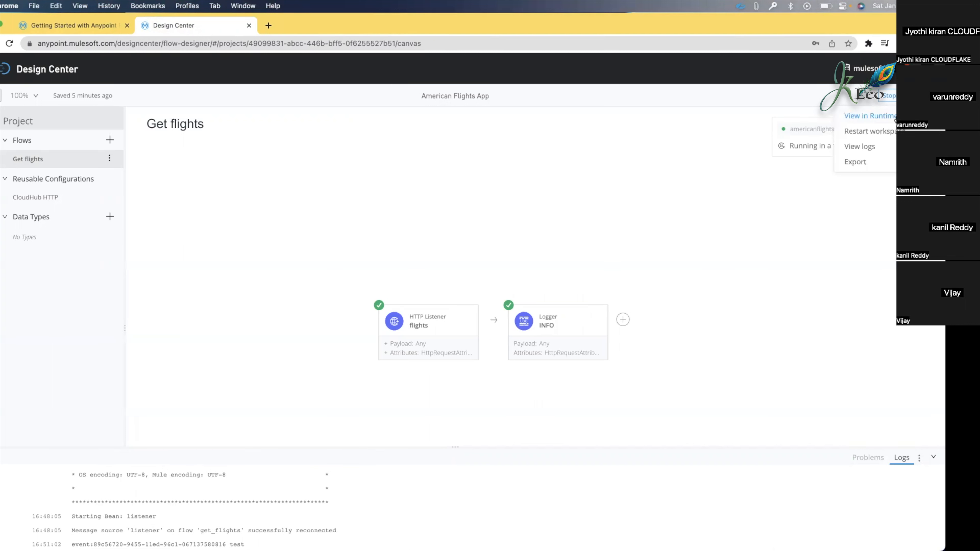
pyautogui.click(888, 117)
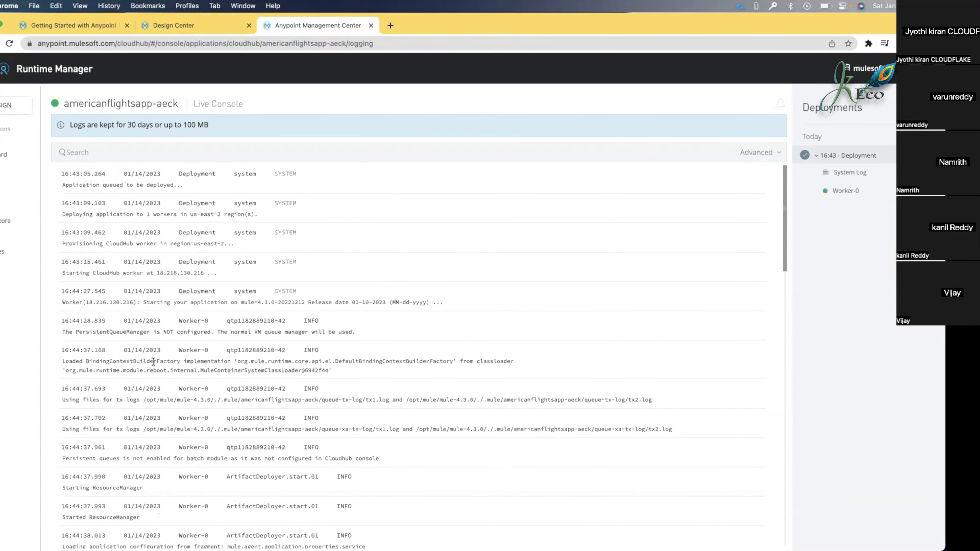
pyautogui.moveTo(65, 104); pyautogui.dragTo(169, 106)
pyautogui.click(169, 106)
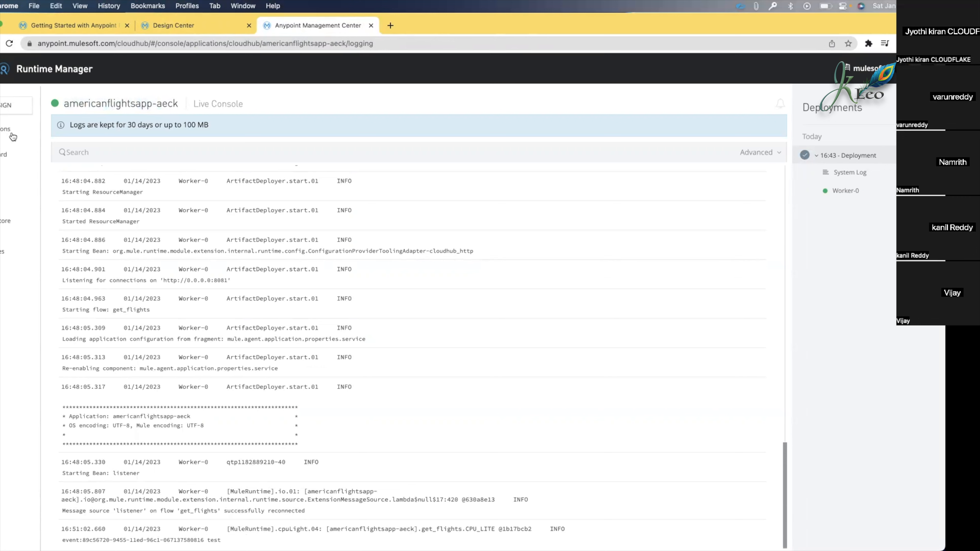
# Step: Delete the ap-flow-demo-qhlr application from Runtime Manager's applications list, acknowledging that rerunning it requires re-uploading the jar file
pyautogui.click(6, 128)
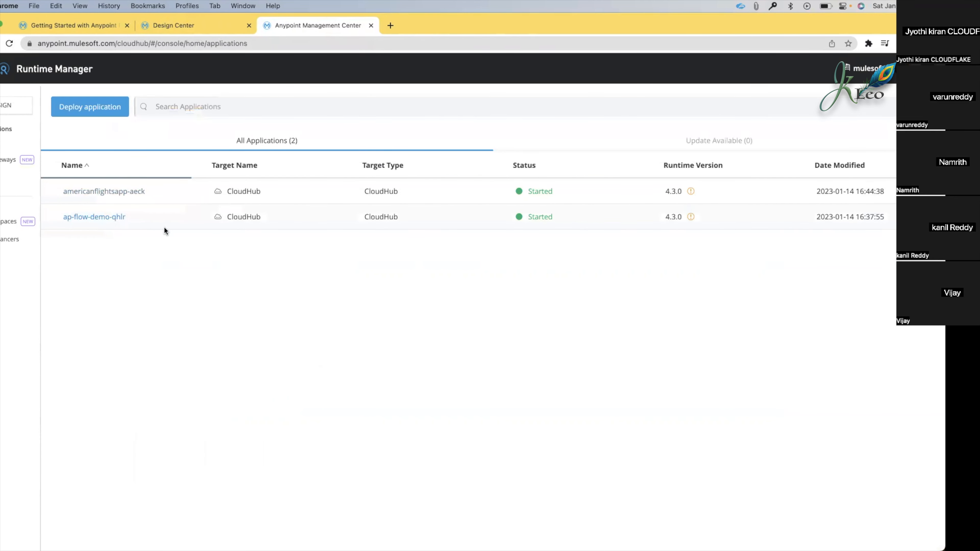
pyautogui.click(215, 219)
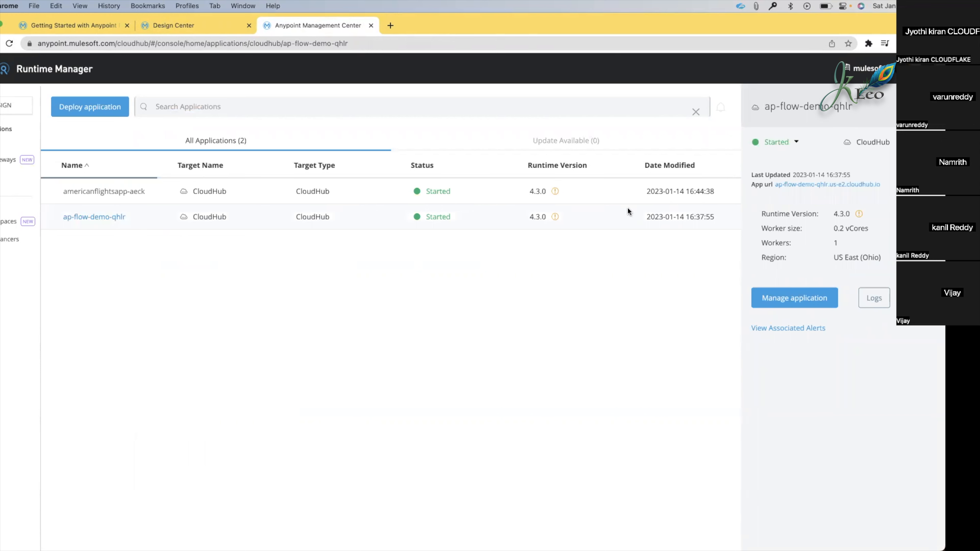
pyautogui.click(796, 143)
pyautogui.click(774, 202)
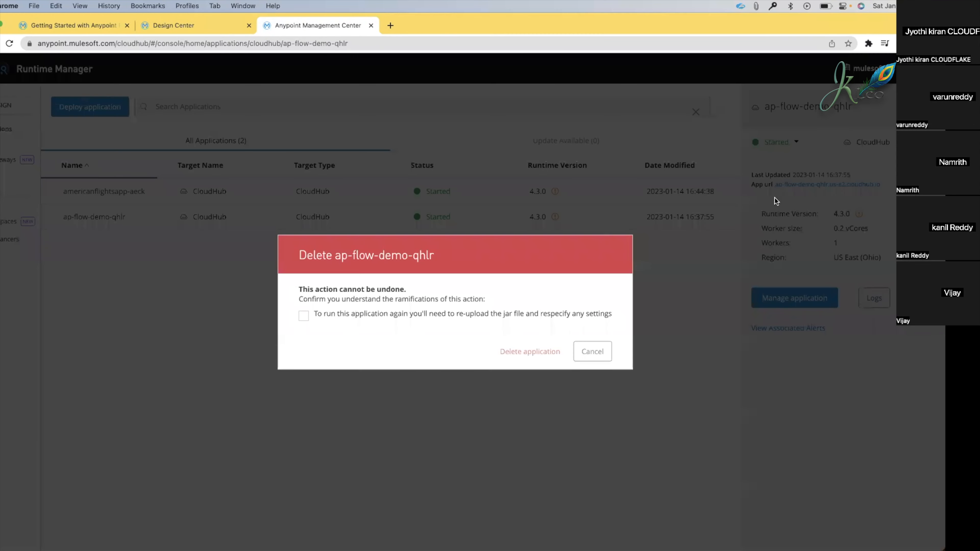
pyautogui.click(314, 317)
pyautogui.click(548, 347)
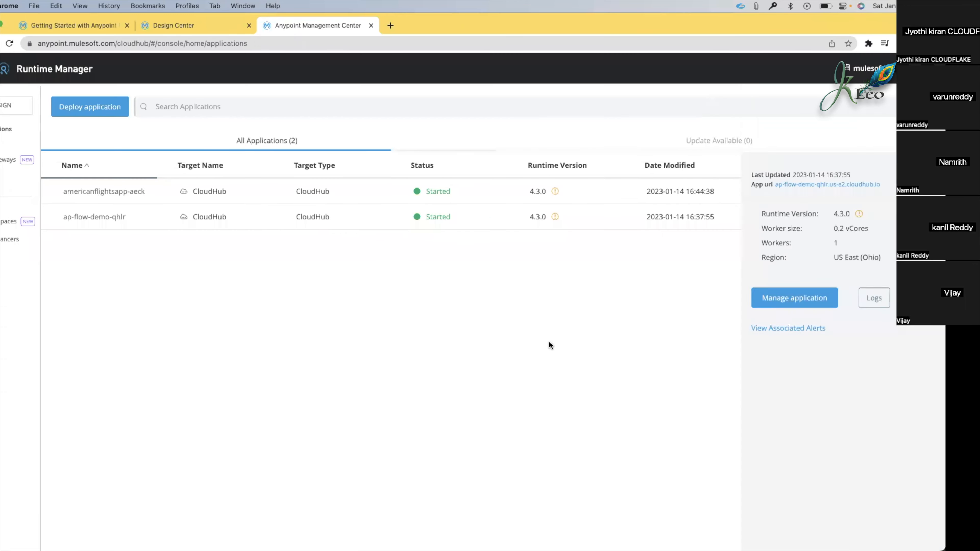
# Step: Show the americanflightsapp-aeck application's details and examine its worker size
pyautogui.click(180, 197)
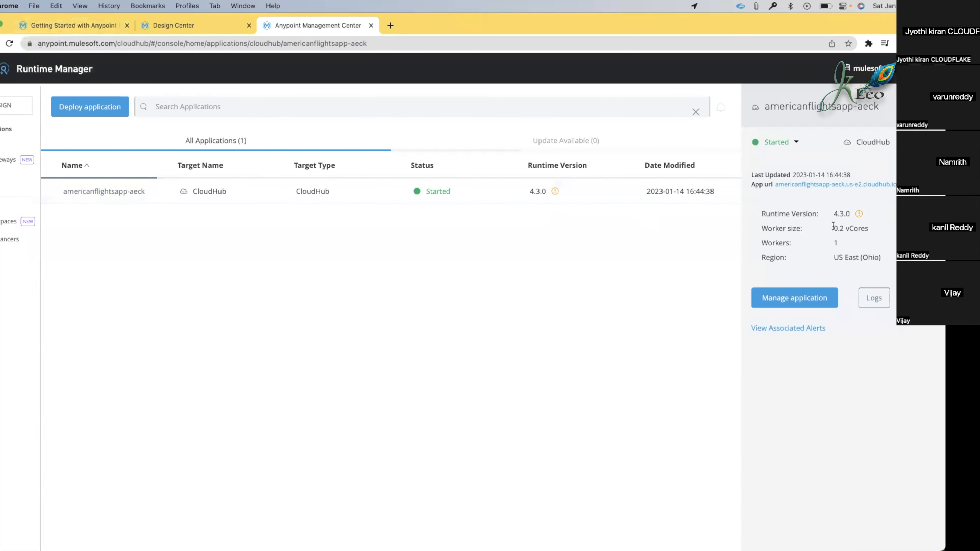
pyautogui.moveTo(833, 227); pyautogui.dragTo(850, 227)
pyautogui.click(873, 228)
pyautogui.moveTo(872, 228); pyautogui.dragTo(832, 229)
pyautogui.click(875, 231)
pyautogui.click(874, 228)
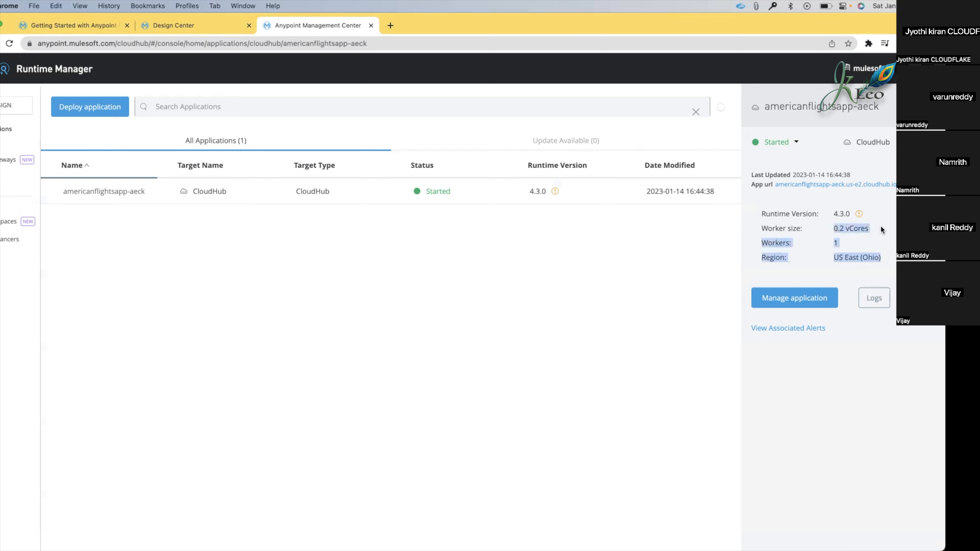
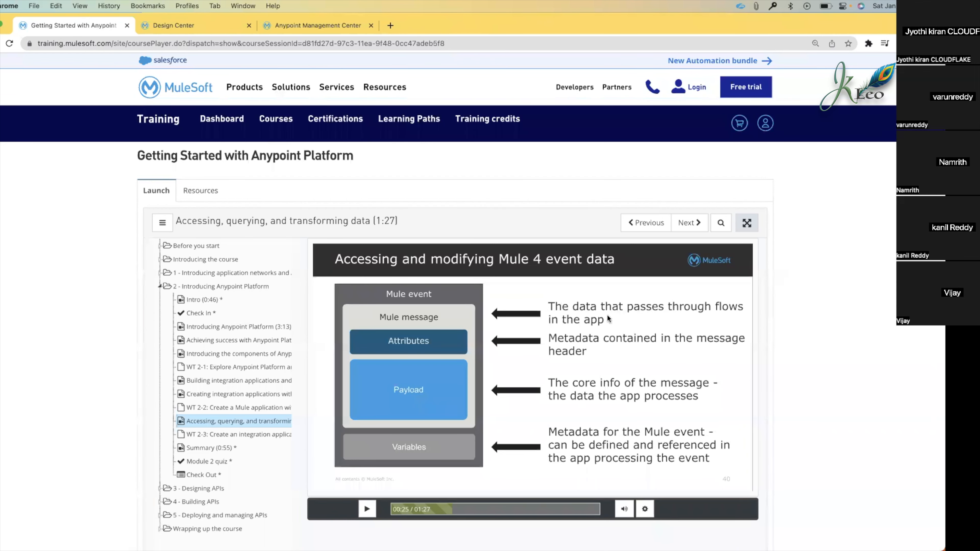
# Step: View the training slide on accessing and modifying Mule 4 event data in full screen
pyautogui.click(746, 223)
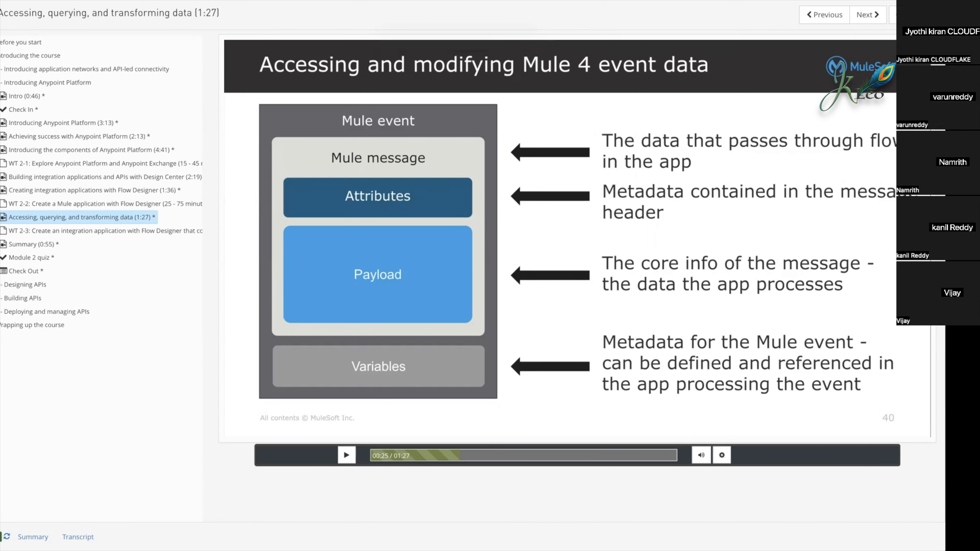
pyautogui.press('Escape')
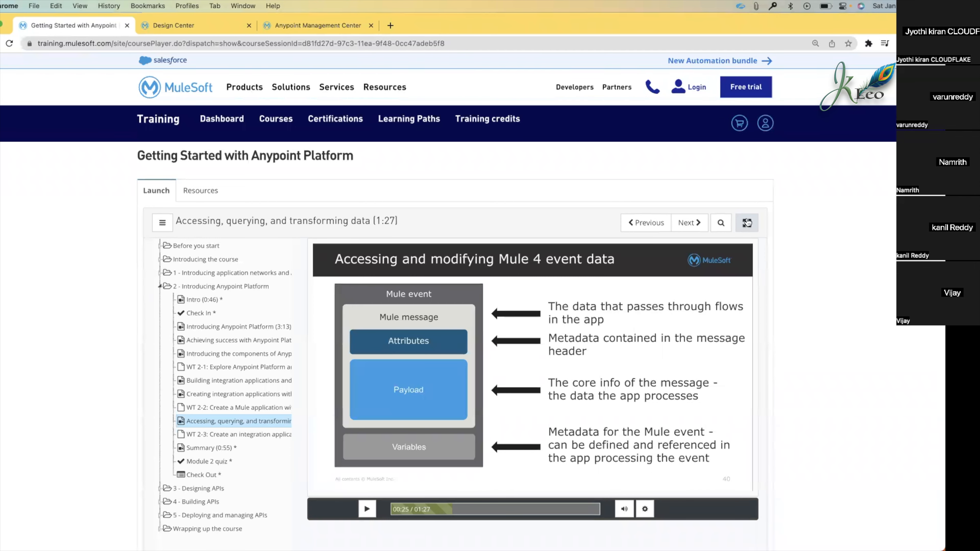
pyautogui.click(747, 222)
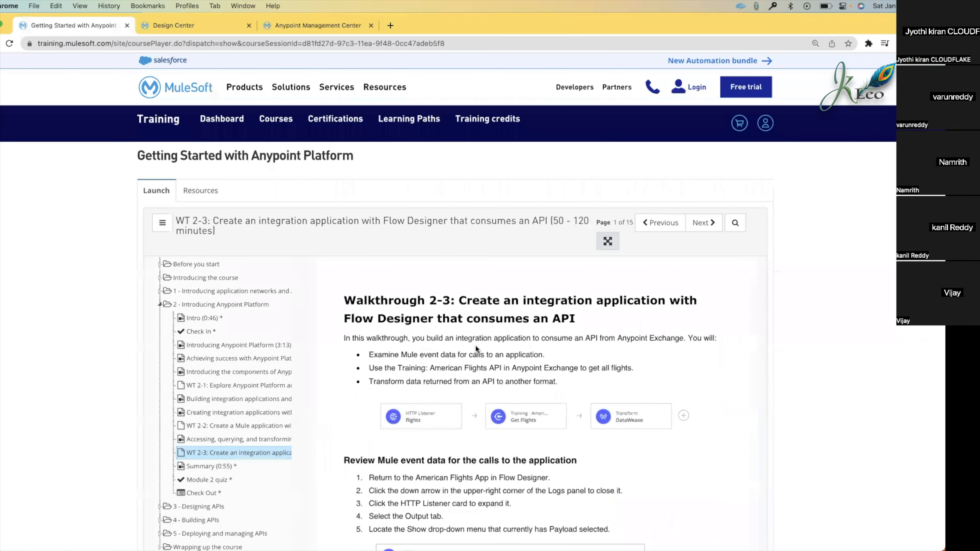
# Step: Read Walkthrough 2-3's instructions for reviewing Mule event data and compare them with the American Flights App in Design Center
pyautogui.scroll(-3, 476, 348)
pyautogui.scroll(2, 476, 347)
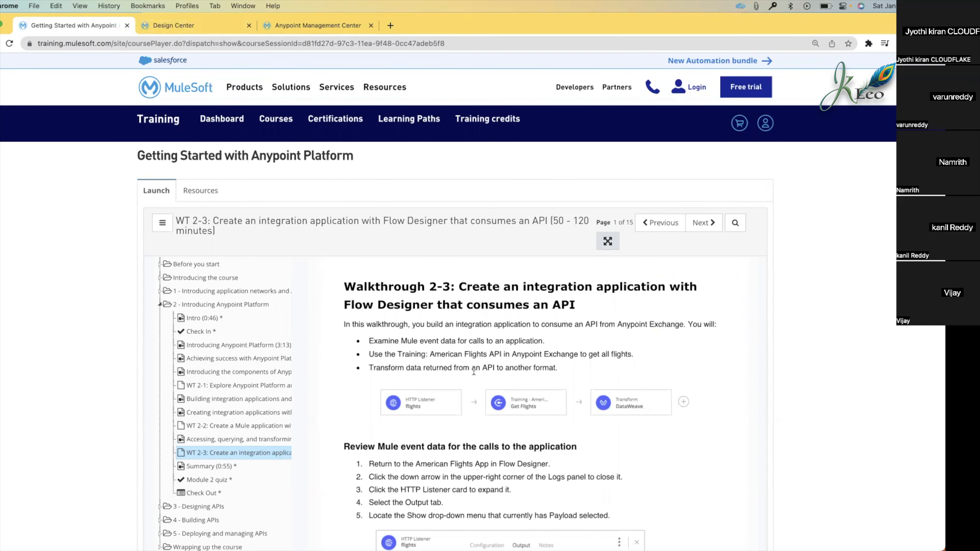
pyautogui.scroll(-5, 476, 373)
pyautogui.scroll(-1, 476, 373)
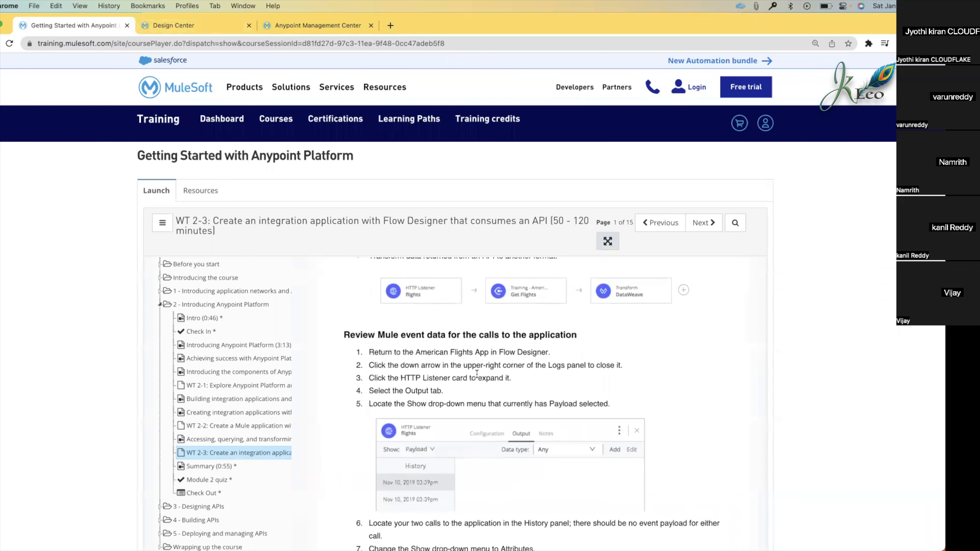
pyautogui.scroll(-2, 452, 428)
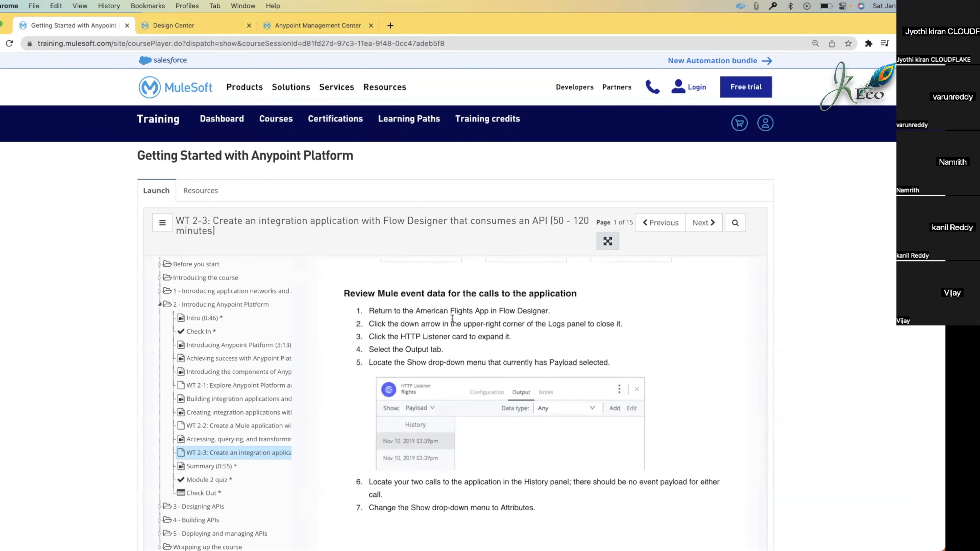
pyautogui.click(222, 24)
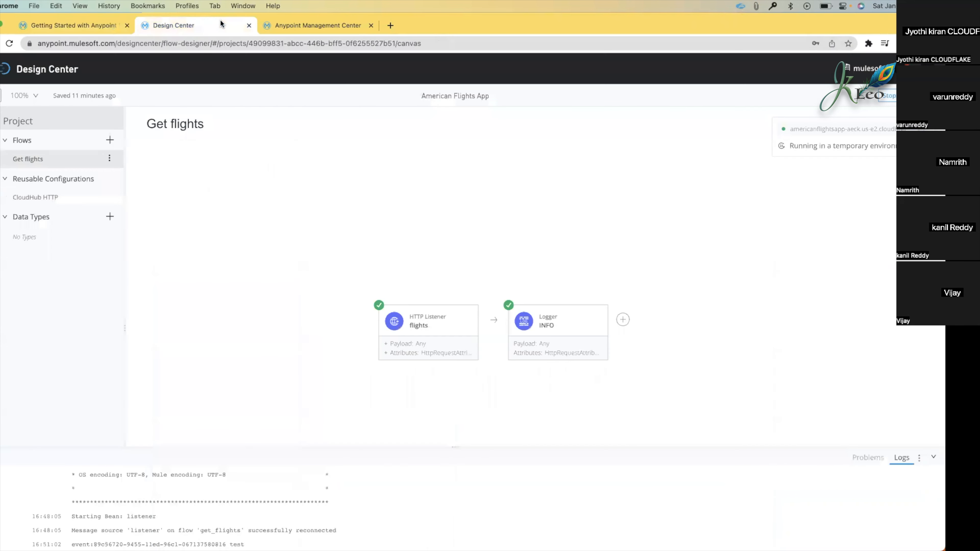
pyautogui.click(84, 24)
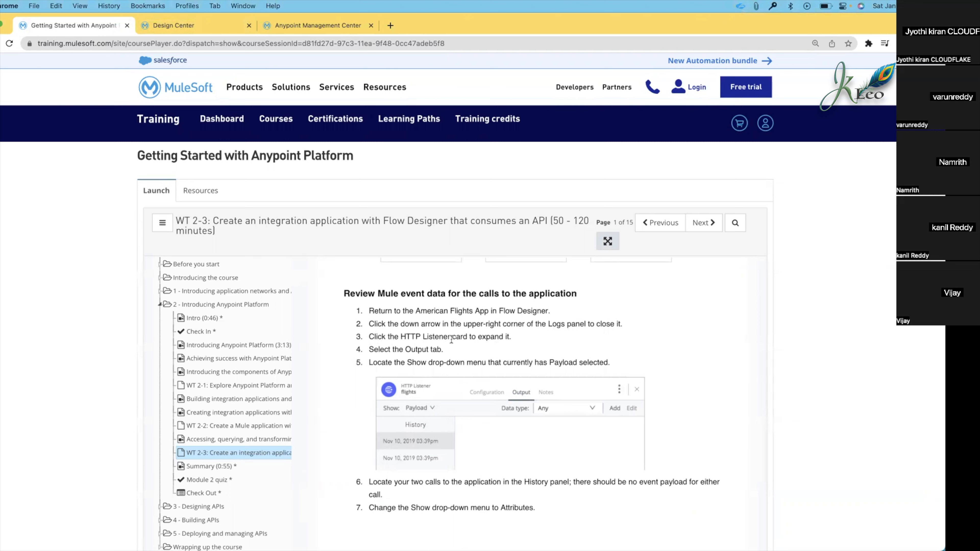
pyautogui.scroll(-2, 460, 340)
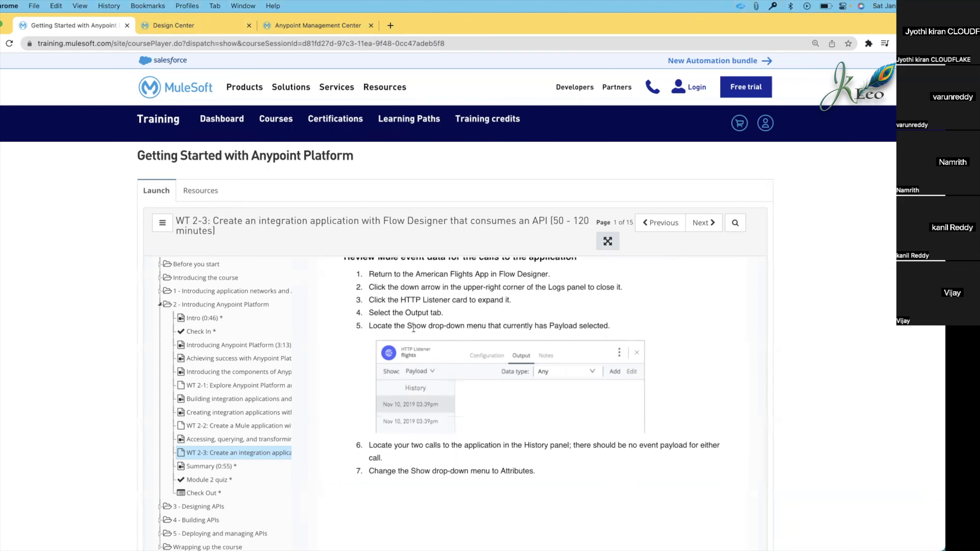
# Step: Collapse the Logs panel in Design Center and open the HTTP Listener card's output history
pyautogui.click(203, 26)
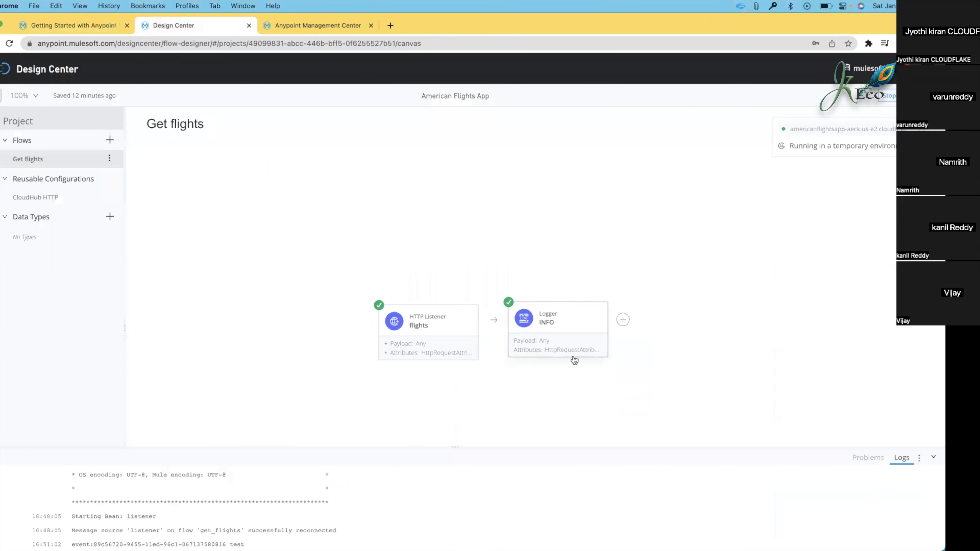
pyautogui.click(936, 458)
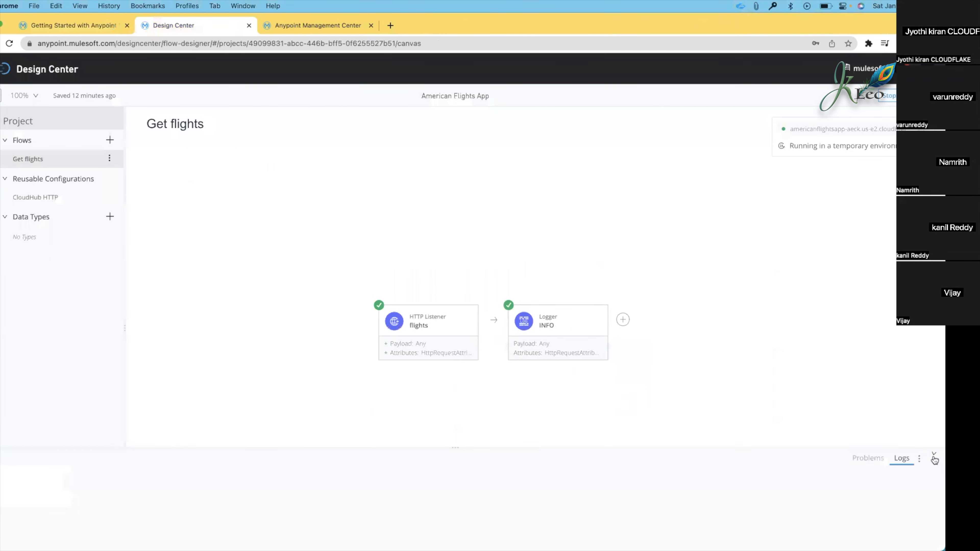
pyautogui.click(414, 323)
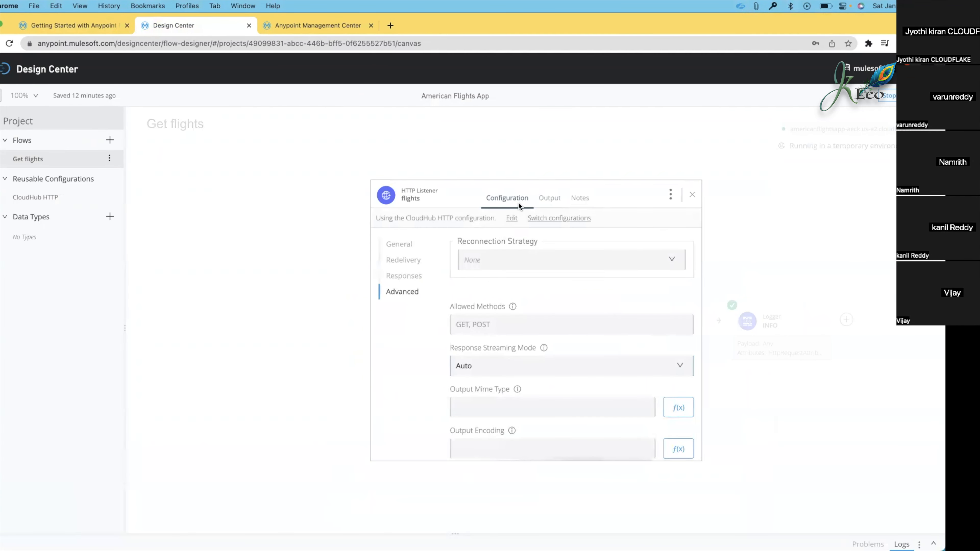
pyautogui.click(553, 197)
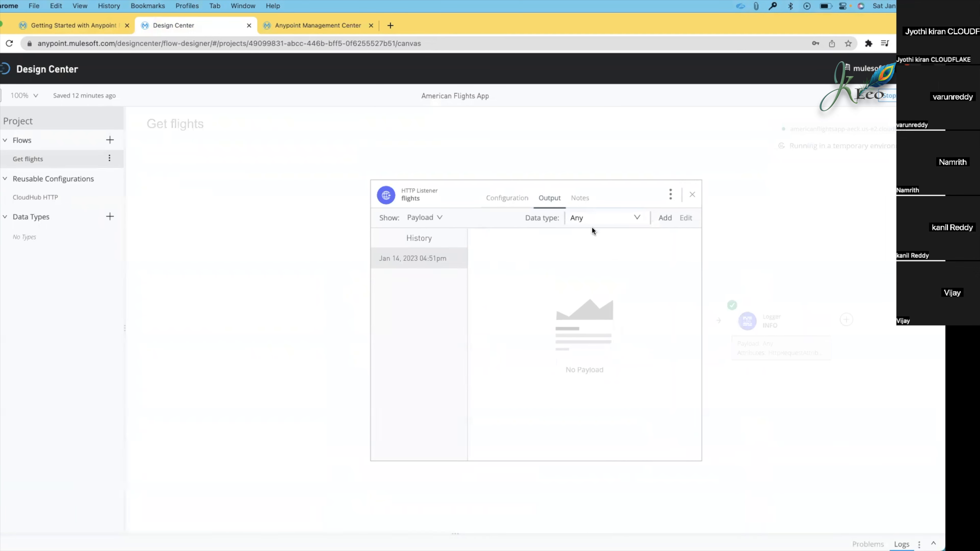
# Step: Check the walkthrough's expected call history and resend the GET request to the /flights endpoint from Advanced REST Client
pyautogui.click(97, 25)
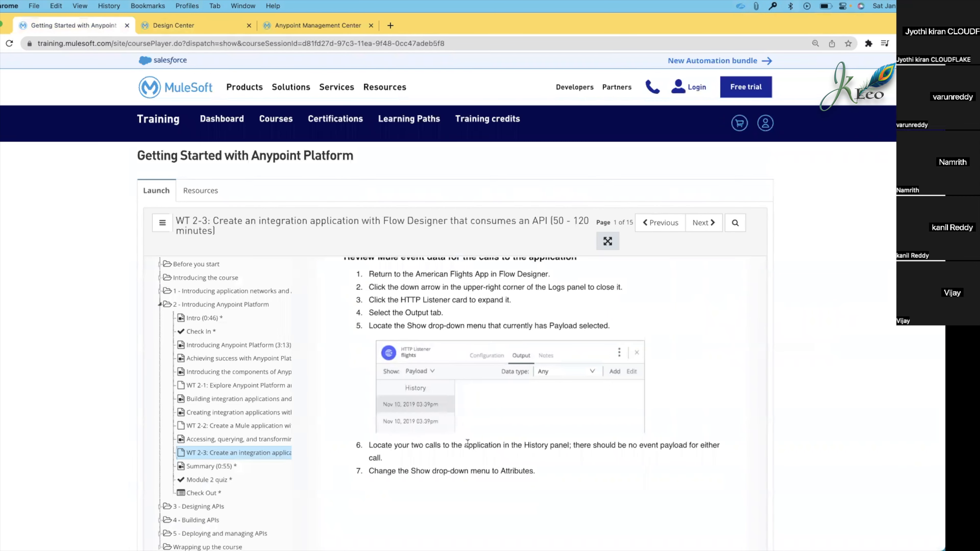
pyautogui.click(188, 26)
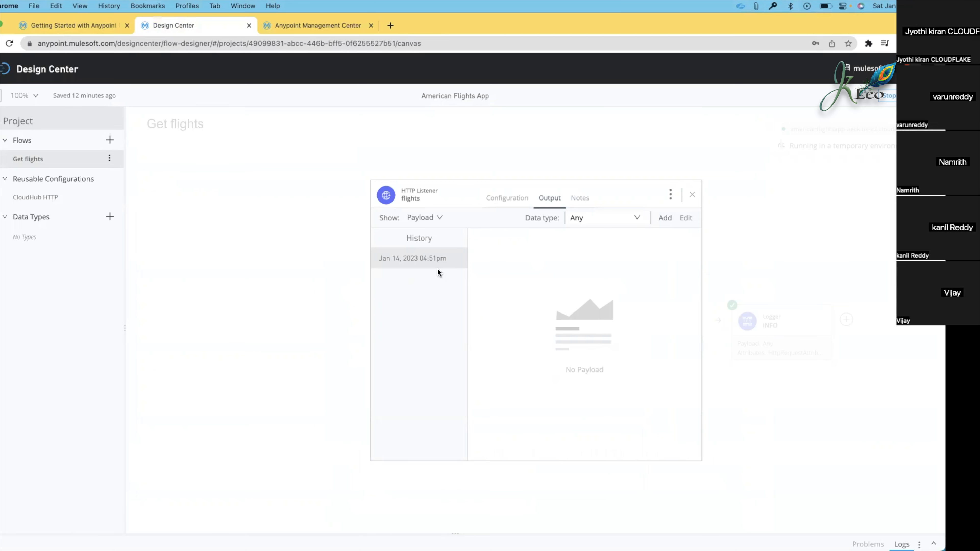
pyautogui.hotkey('ctrl', 'Right')
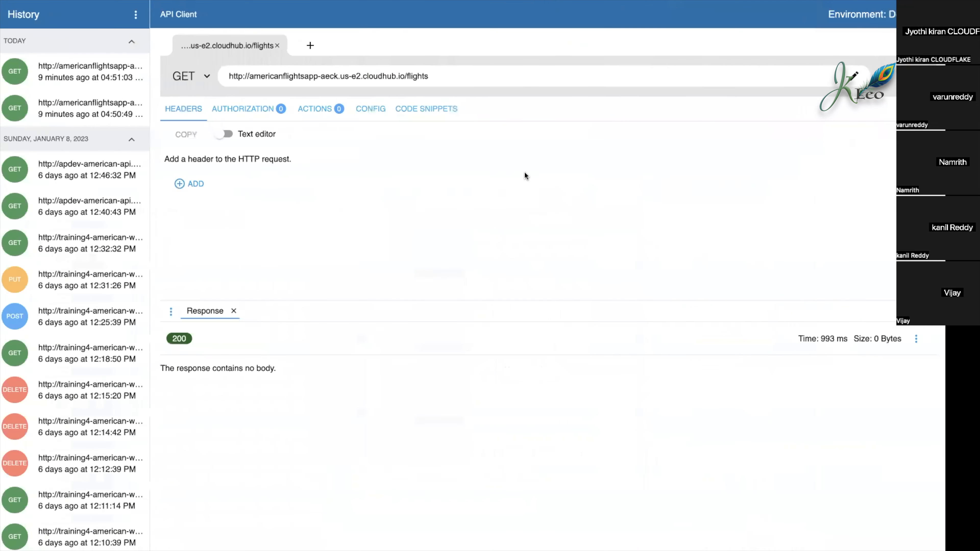
pyautogui.click(889, 81)
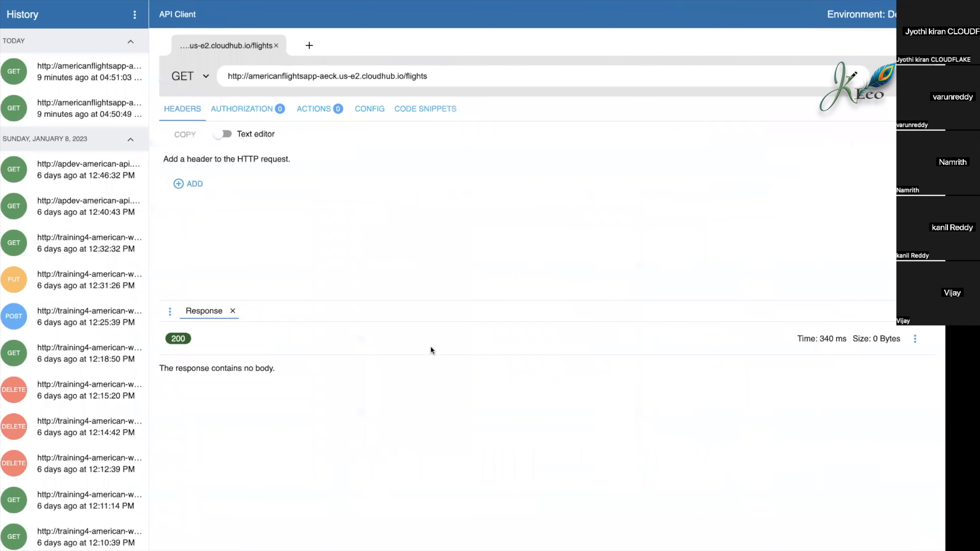
pyautogui.hotkey('ctrl', 'Left')
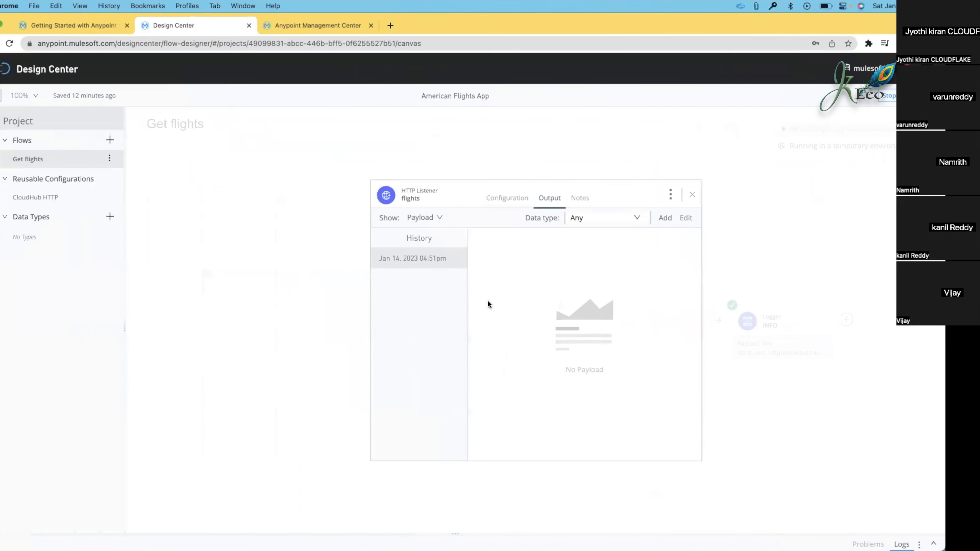
# Step: Reopen the HTTP Listener card to refresh its output history and check the latest call's time against the system clock
pyautogui.click(282, 295)
pyautogui.click(415, 328)
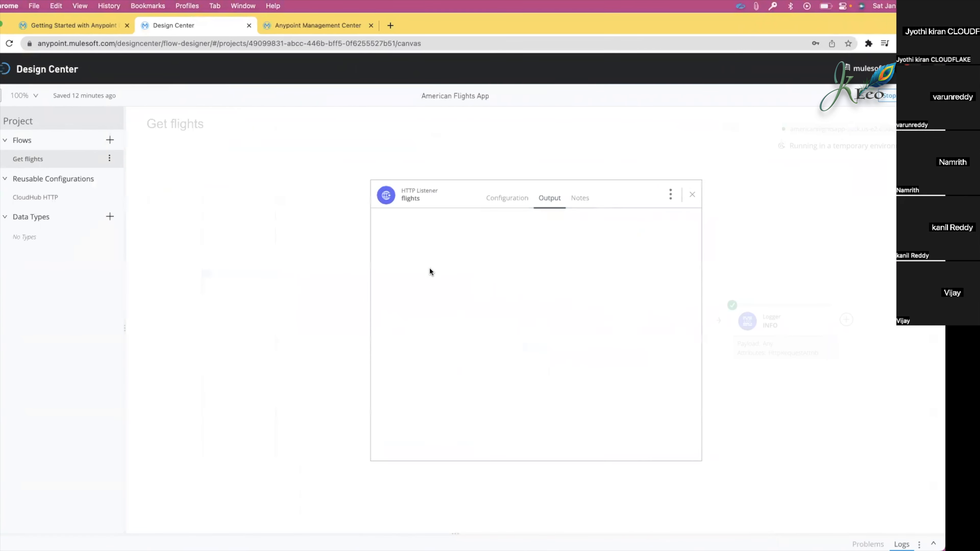
pyautogui.moveTo(414, 239); pyautogui.dragTo(418, 239)
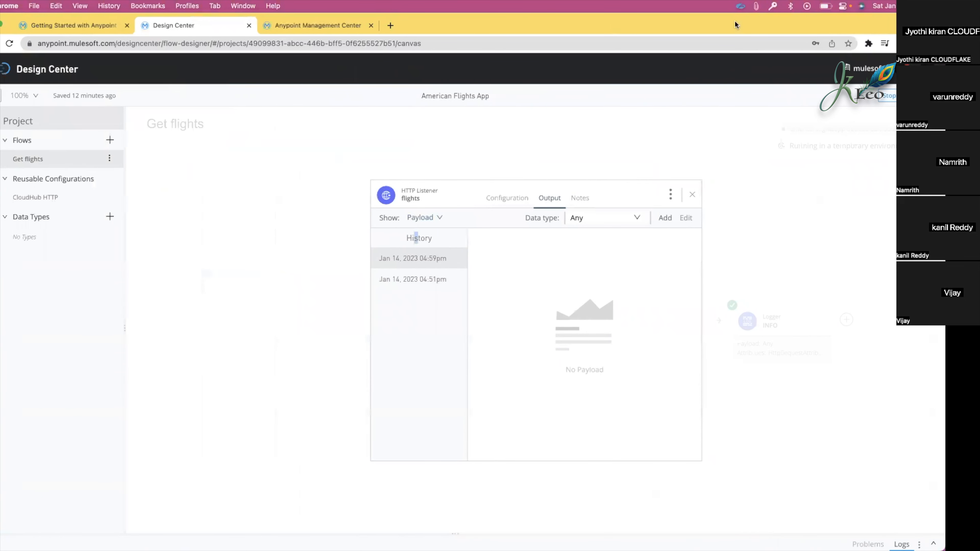
pyautogui.click(921, 6)
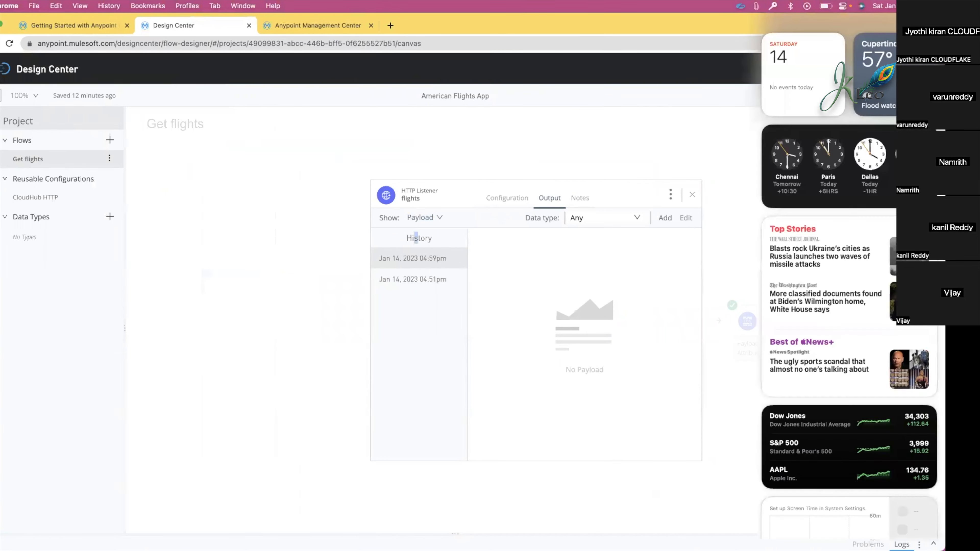
pyautogui.click(628, 125)
pyautogui.click(431, 335)
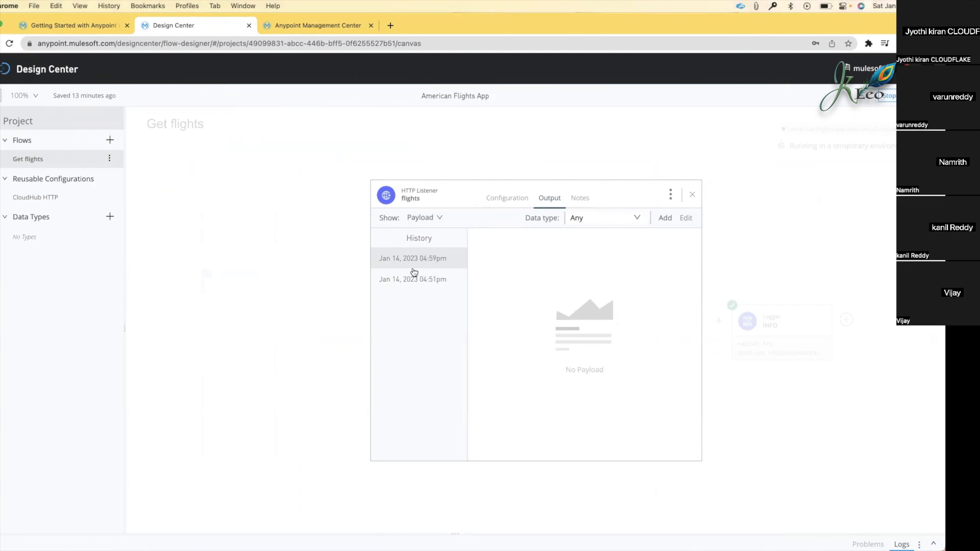
# Step: Read Walkthrough 2-3's instructions on reviewing event data, deleting a card and using the Training: American Flights API from Anypoint Exchange
pyautogui.moveTo(431, 338); pyautogui.dragTo(628, 340)
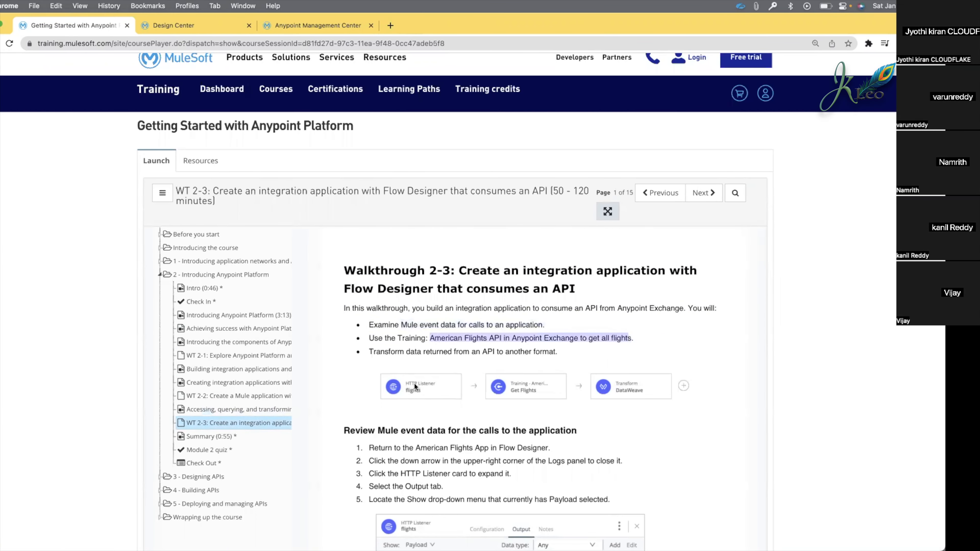
pyautogui.scroll(-2, 431, 378)
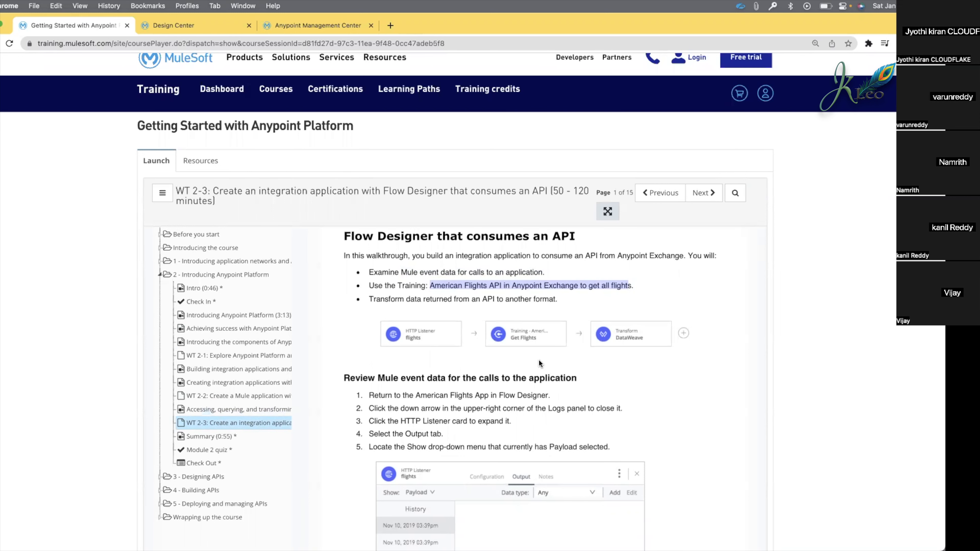
pyautogui.scroll(-15, 538, 360)
pyautogui.scroll(-10, 538, 363)
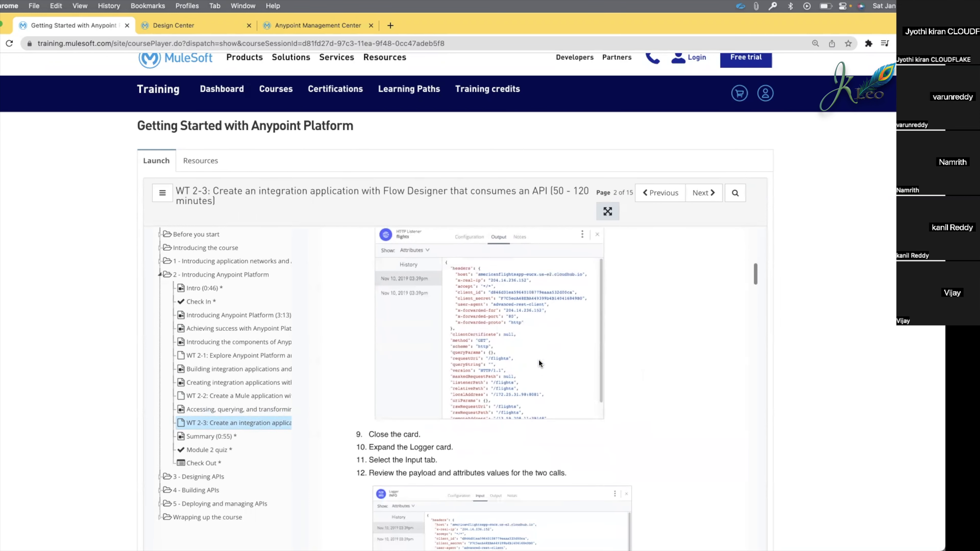
pyautogui.scroll(-5, 539, 360)
pyautogui.scroll(5, 539, 360)
pyautogui.scroll(5, 539, 363)
pyautogui.scroll(4, 539, 359)
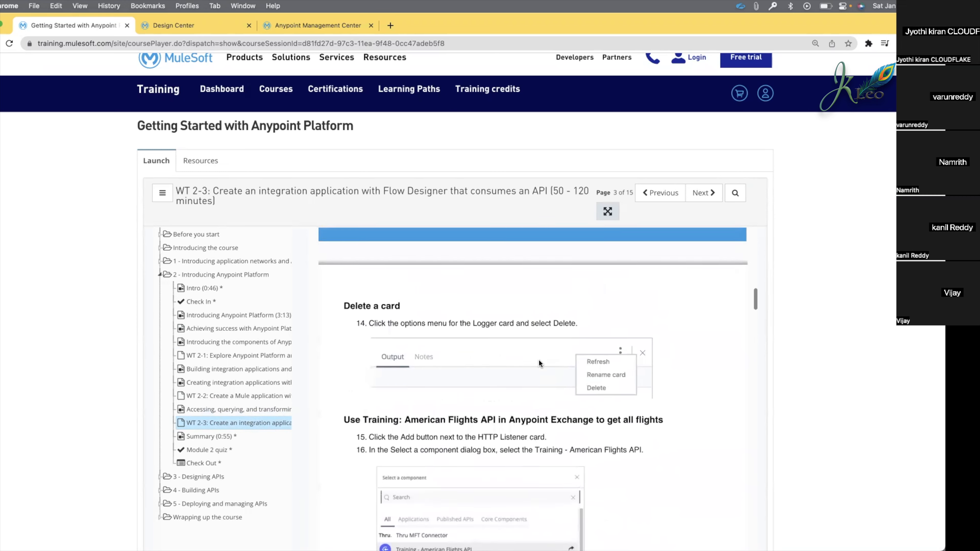
pyautogui.scroll(-6, 559, 339)
pyautogui.scroll(-2, 537, 368)
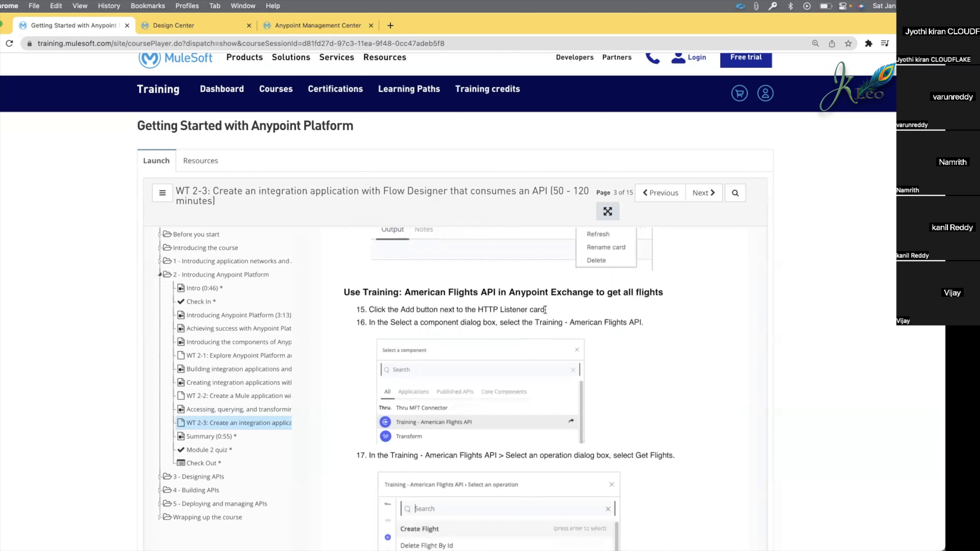
# Step: Insert the Training - American Flights API component between the HTTP Listener and Logger cards, searching with the name copied from the walkthrough
pyautogui.click(234, 28)
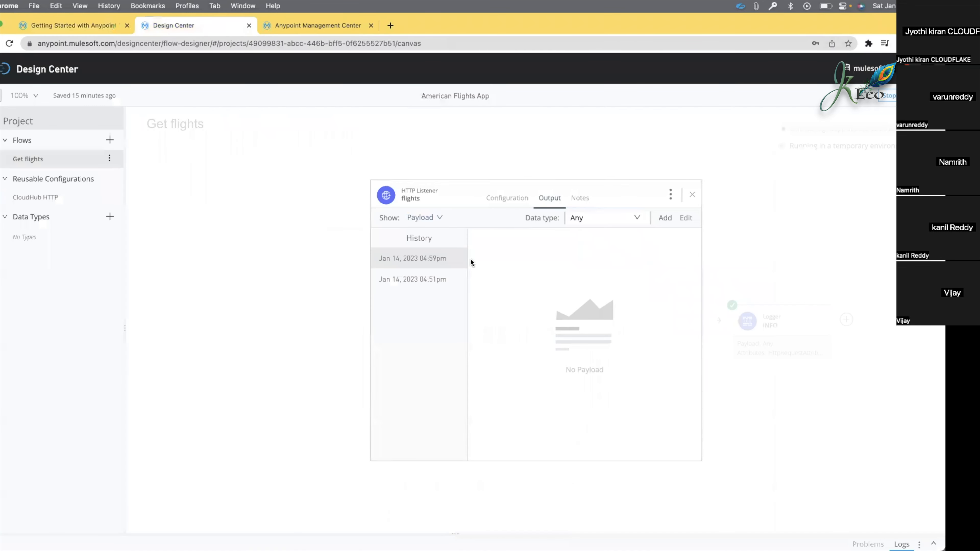
pyautogui.click(326, 205)
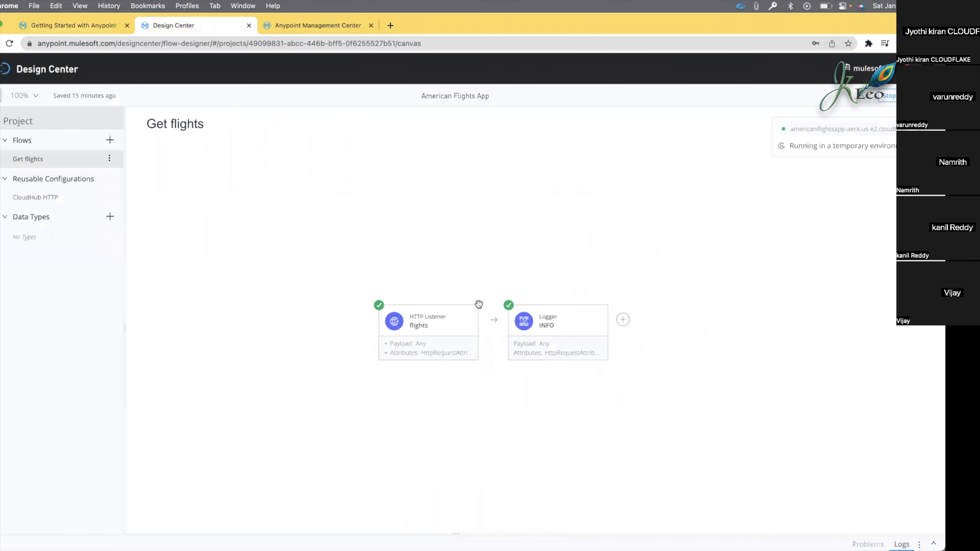
pyautogui.click(493, 321)
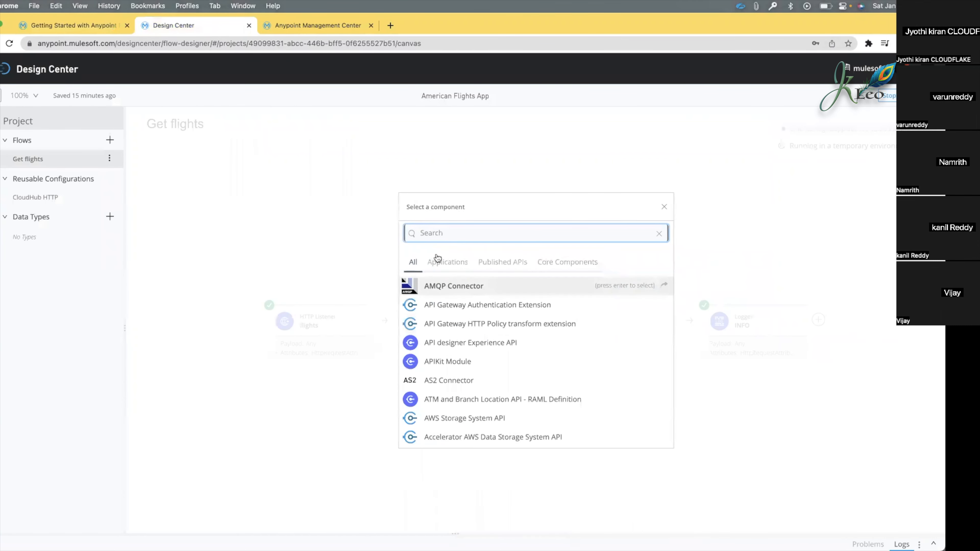
pyautogui.click(90, 31)
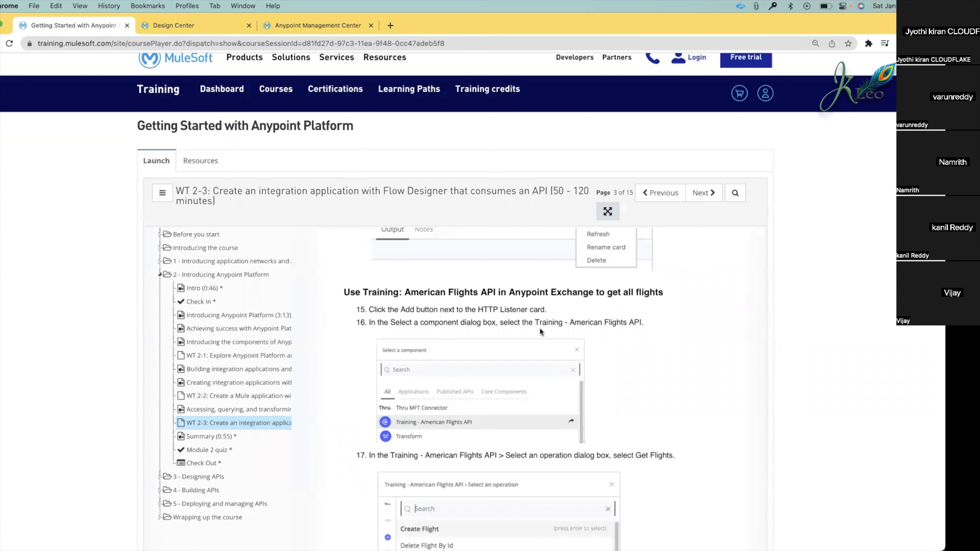
pyautogui.moveTo(570, 323); pyautogui.dragTo(642, 321)
pyautogui.press('super+c')
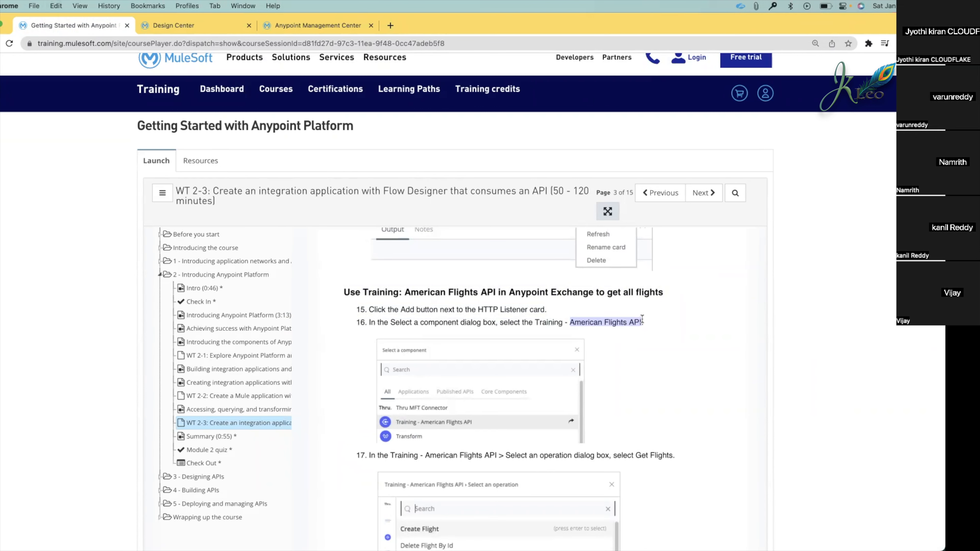
pyautogui.click(174, 25)
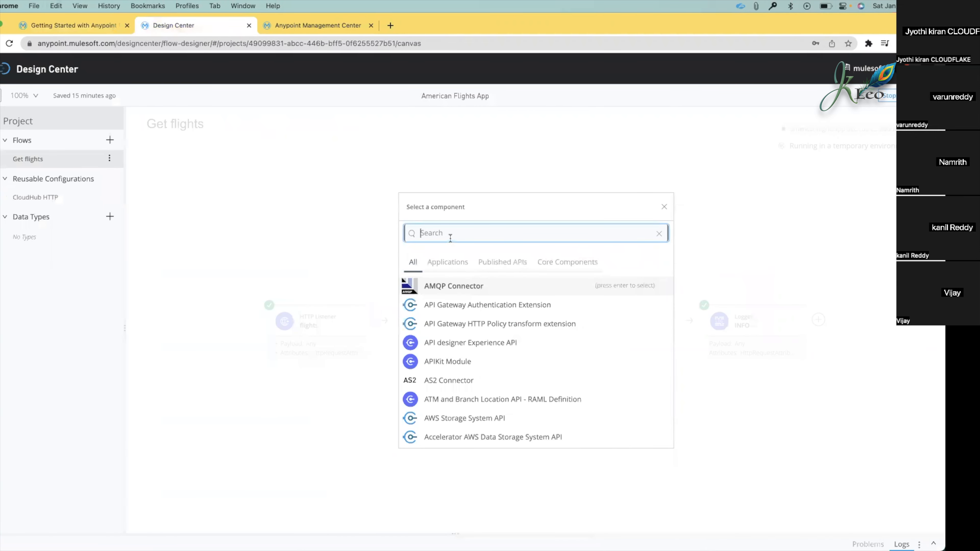
pyautogui.press('super+v')
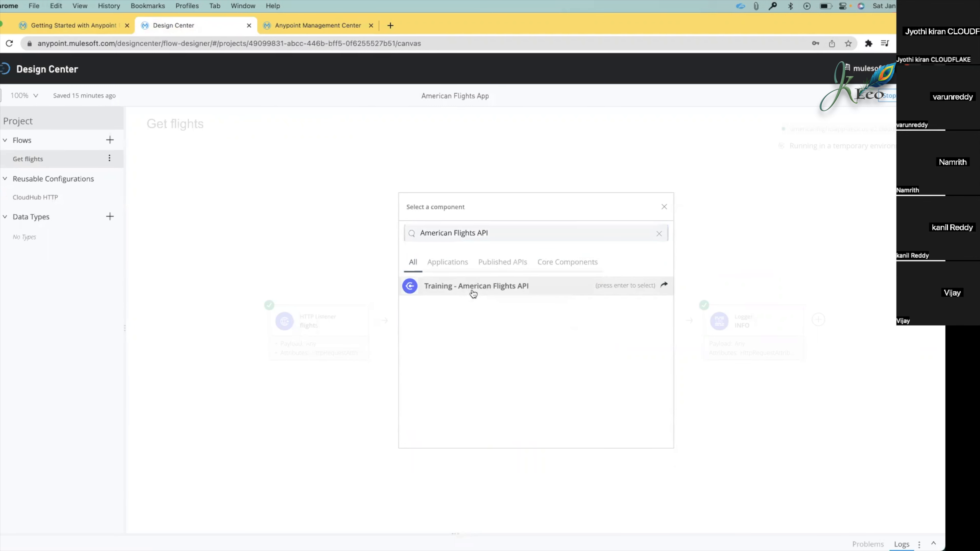
pyautogui.click(474, 294)
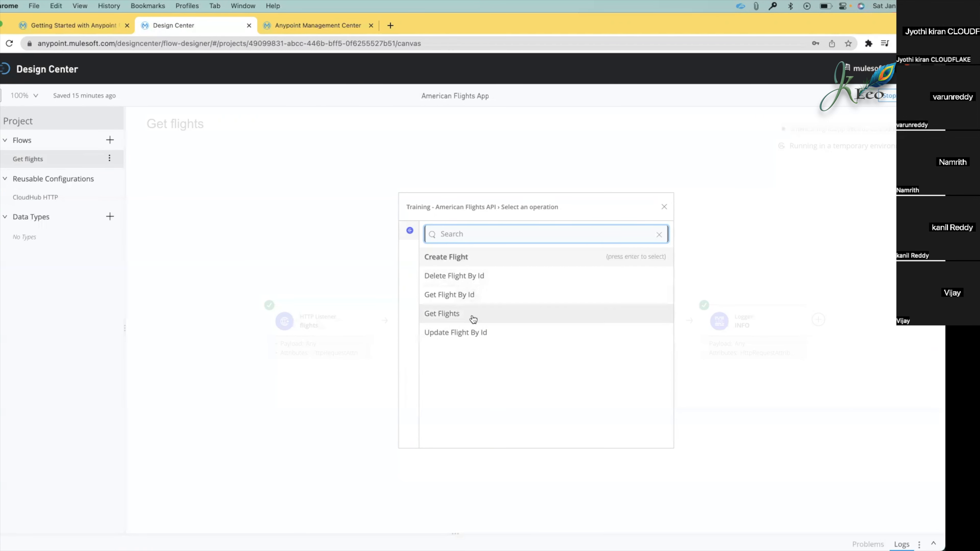
# Step: Check walkthrough step 17 and choose the Get Flights operation for the Training - American Flights API component
pyautogui.click(43, 25)
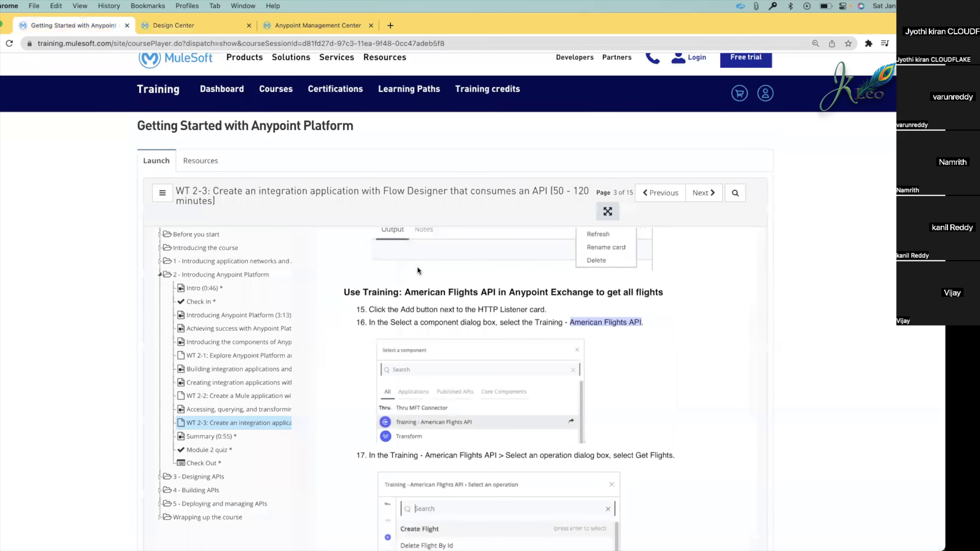
pyautogui.scroll(-3, 473, 411)
pyautogui.scroll(-1, 473, 412)
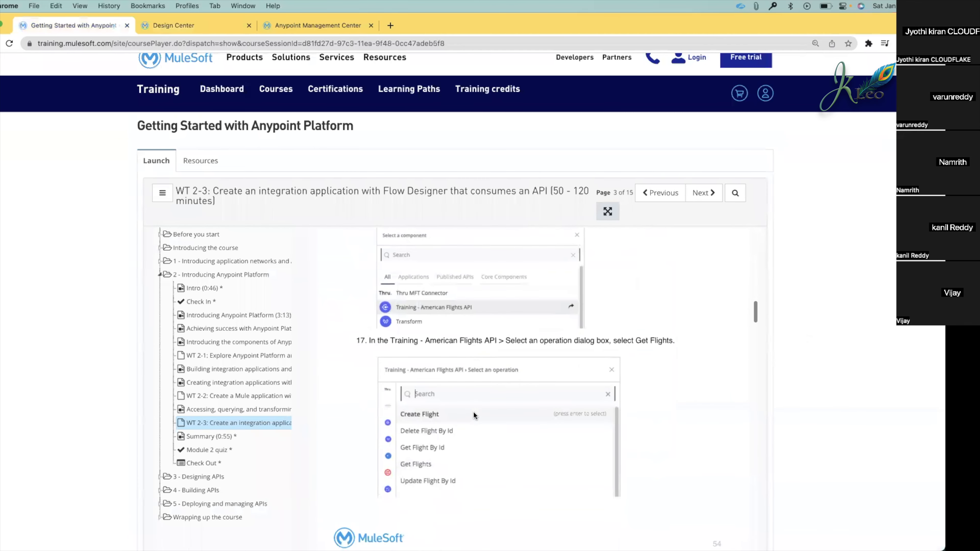
pyautogui.moveTo(614, 341); pyautogui.dragTo(675, 341)
pyautogui.click(673, 340)
pyautogui.click(194, 32)
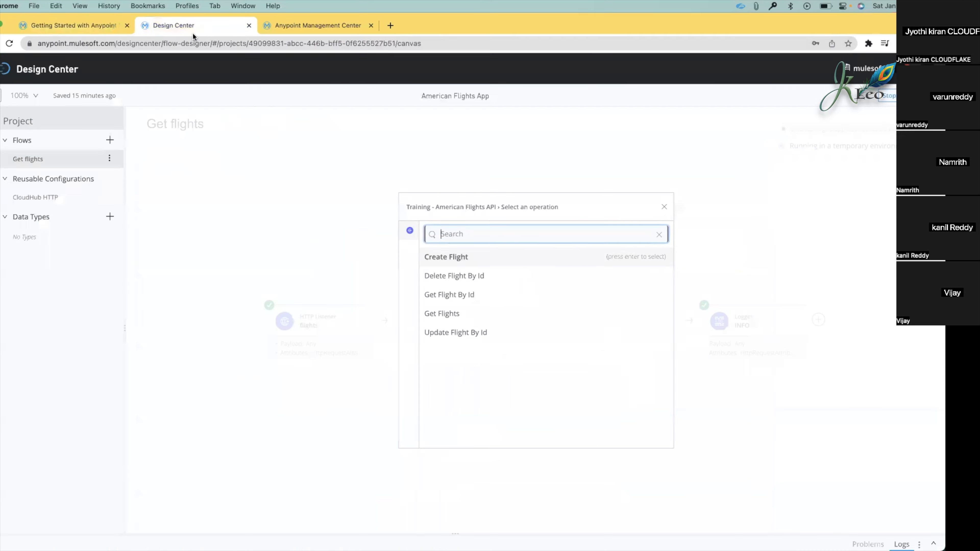
pyautogui.click(456, 317)
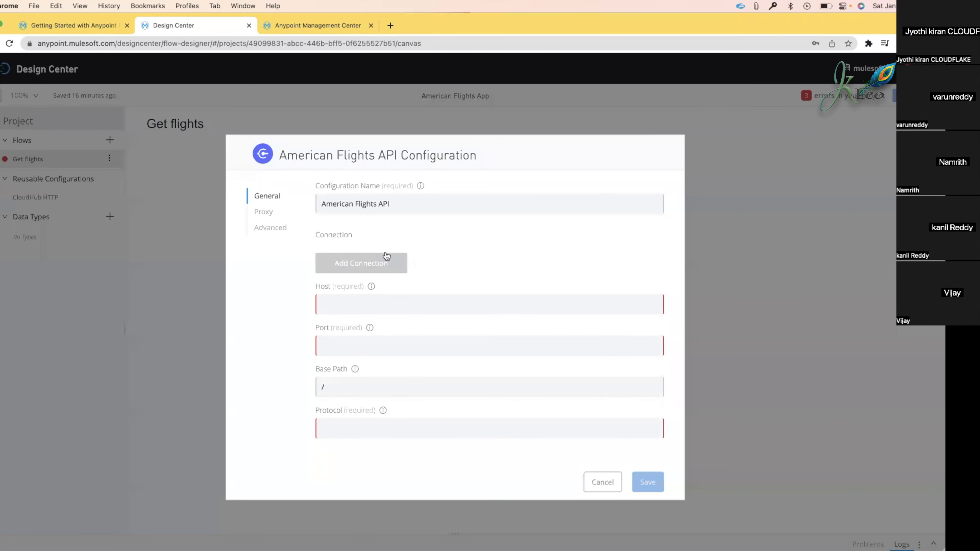
# Step: Add a connection to the American Flights API configuration and name it American Flights, copying the name from walkthrough step 19
pyautogui.click(359, 266)
pyautogui.click(305, 286)
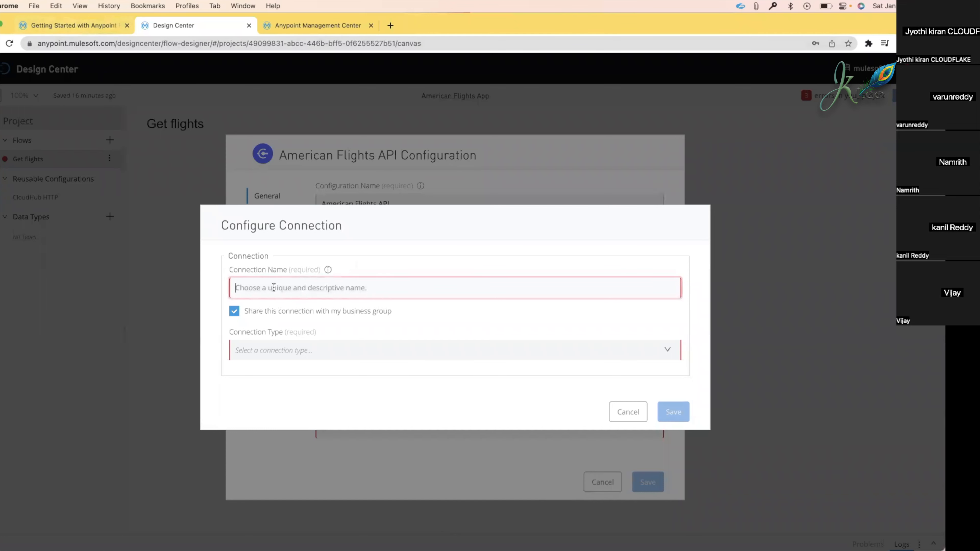
pyautogui.click(280, 347)
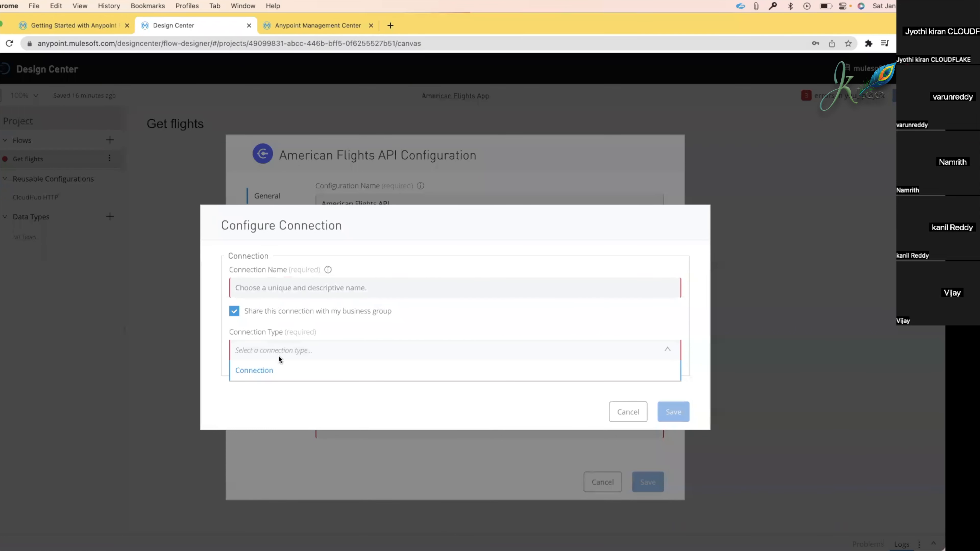
pyautogui.click(261, 288)
pyautogui.click(74, 25)
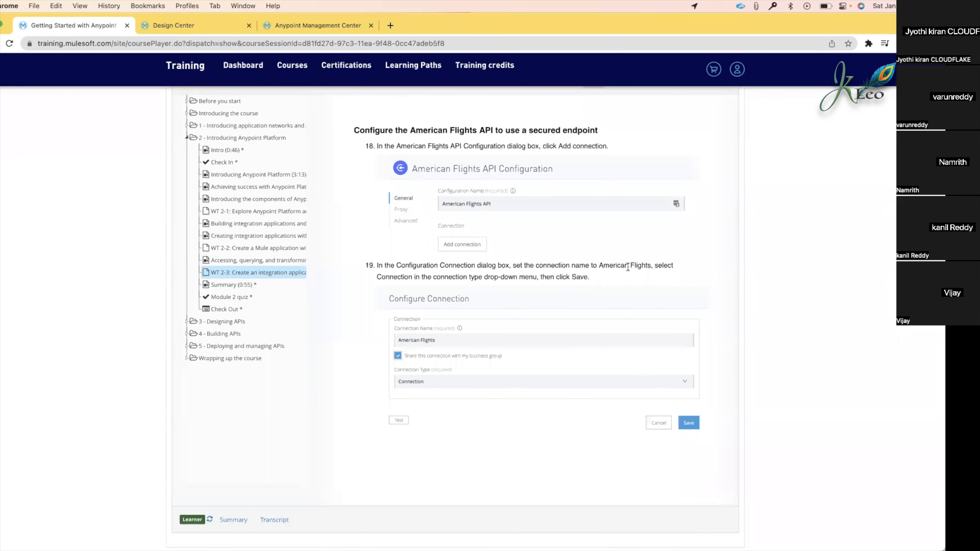
pyautogui.moveTo(590, 277); pyautogui.dragTo(637, 265)
pyautogui.click(636, 266)
pyautogui.click(652, 264)
pyautogui.moveTo(652, 265); pyautogui.dragTo(599, 265)
pyautogui.press('super+c')
pyautogui.click(207, 24)
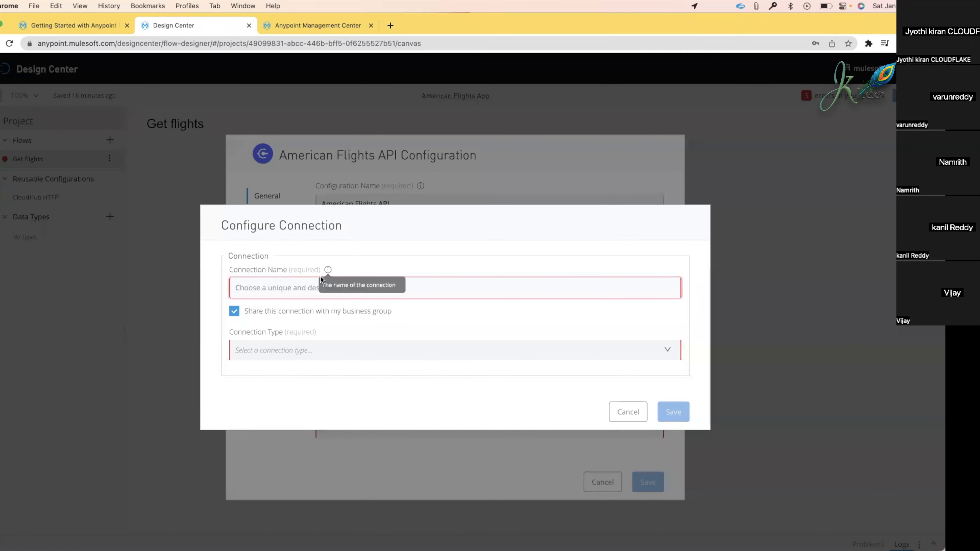
pyautogui.press('super+v')
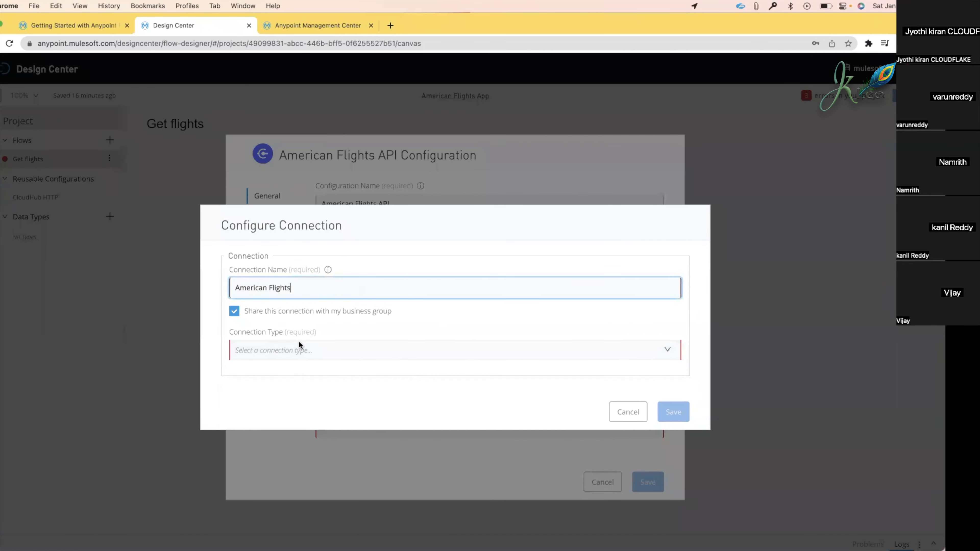
# Step: Set the connection type to Connection, check the walkthrough's configuration steps, and save the American Flights connection
pyautogui.click(282, 349)
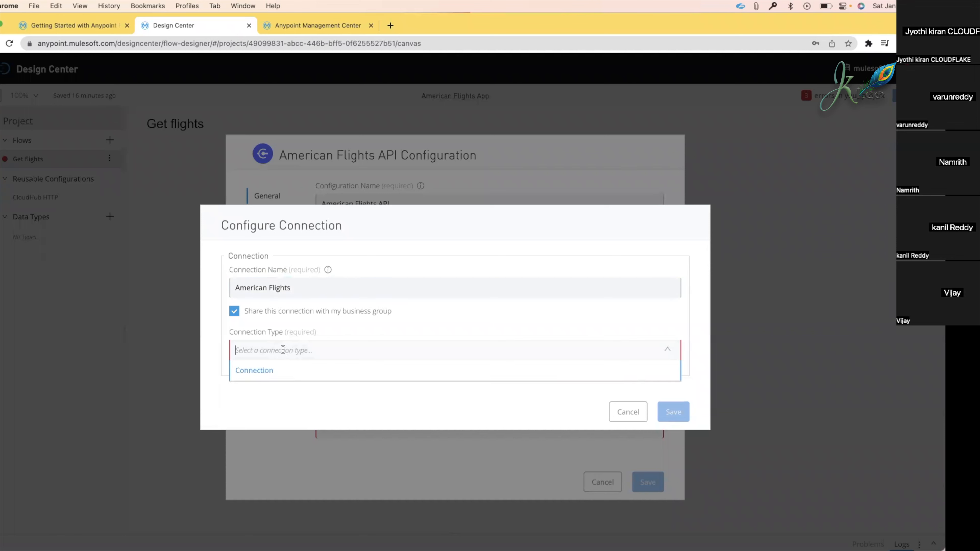
pyautogui.click(272, 371)
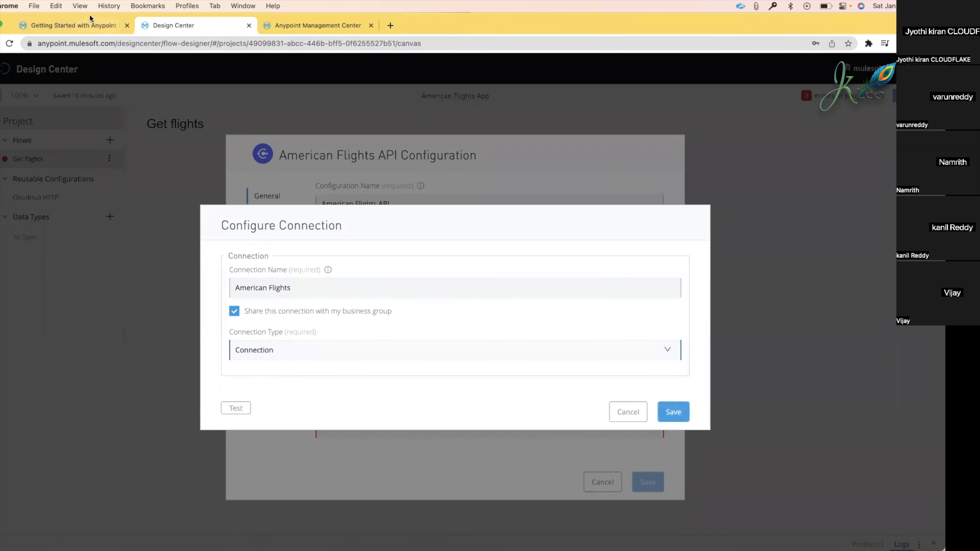
pyautogui.click(88, 25)
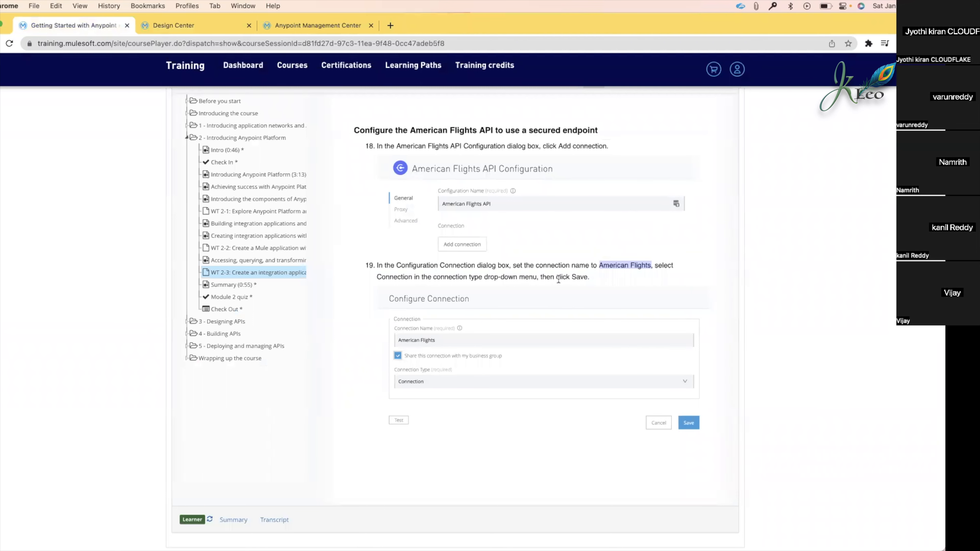
pyautogui.scroll(-3, 443, 265)
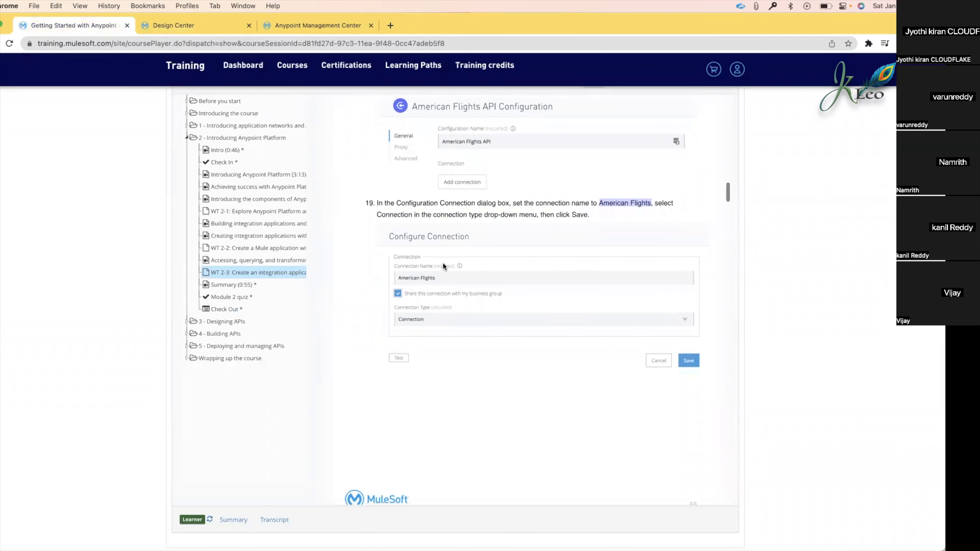
pyautogui.scroll(-12, 443, 262)
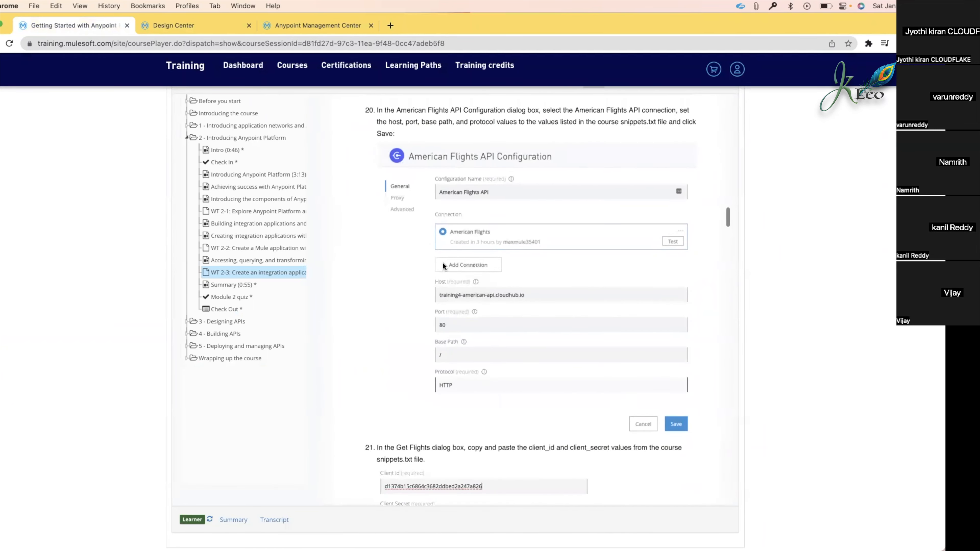
pyautogui.hotkey('ctrl', 'Tab')
pyautogui.click(675, 412)
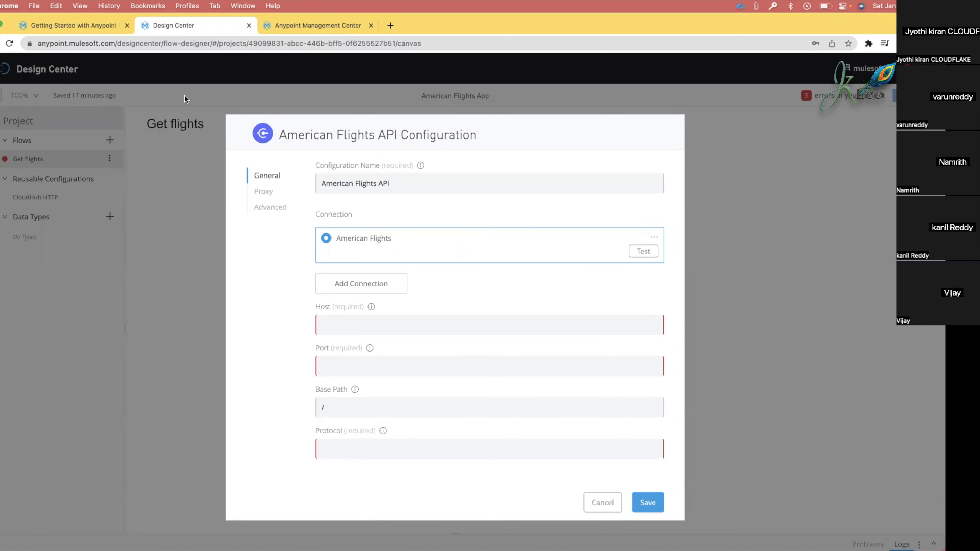
# Step: Check walkthrough step 20 and locate the American Flights API configuration values in APStart4.4_snippets_SP.txt in the code editor
pyautogui.click(69, 24)
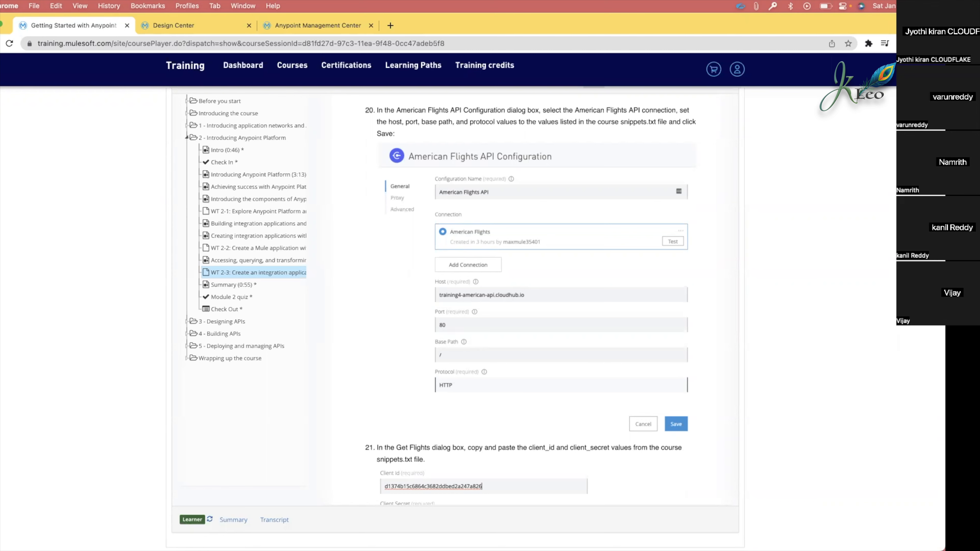
pyautogui.click(2, 327)
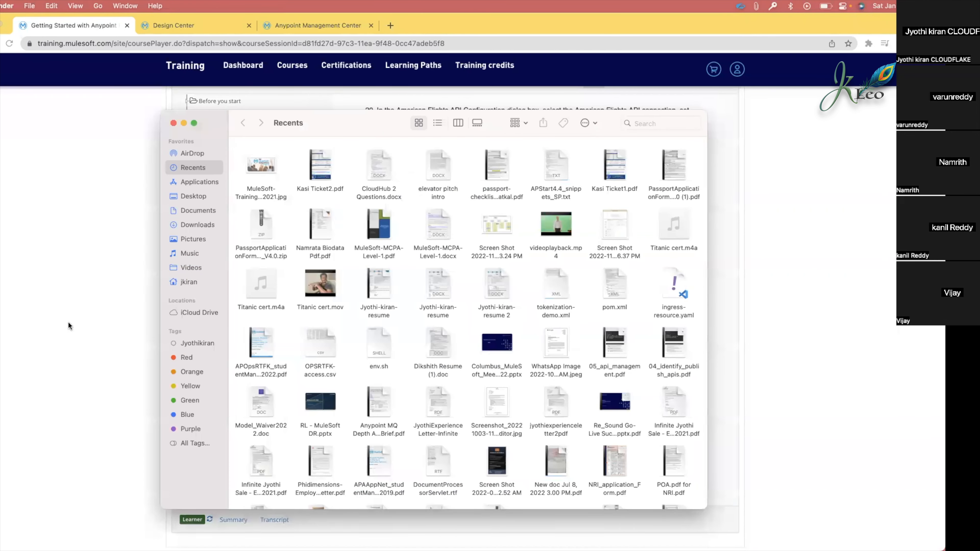
pyautogui.click(201, 227)
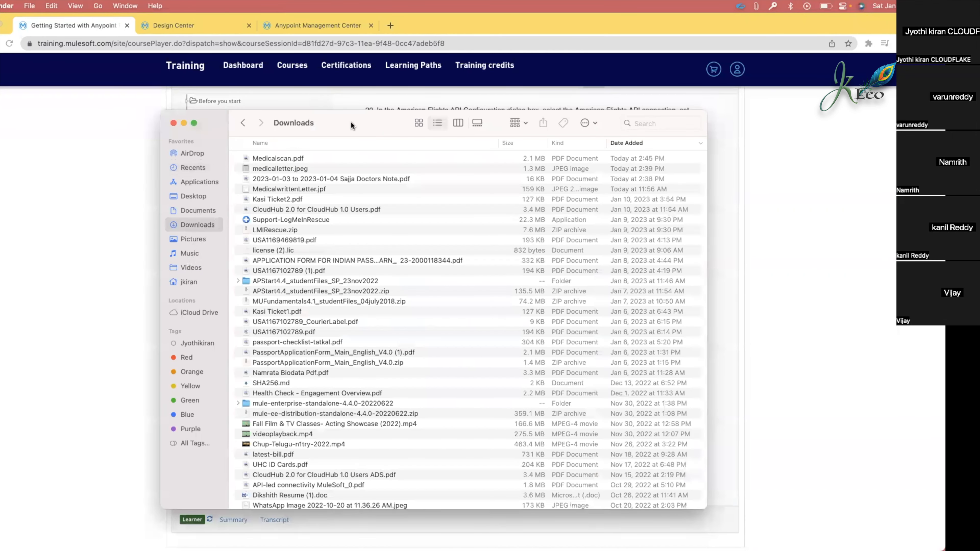
pyautogui.press('super+w')
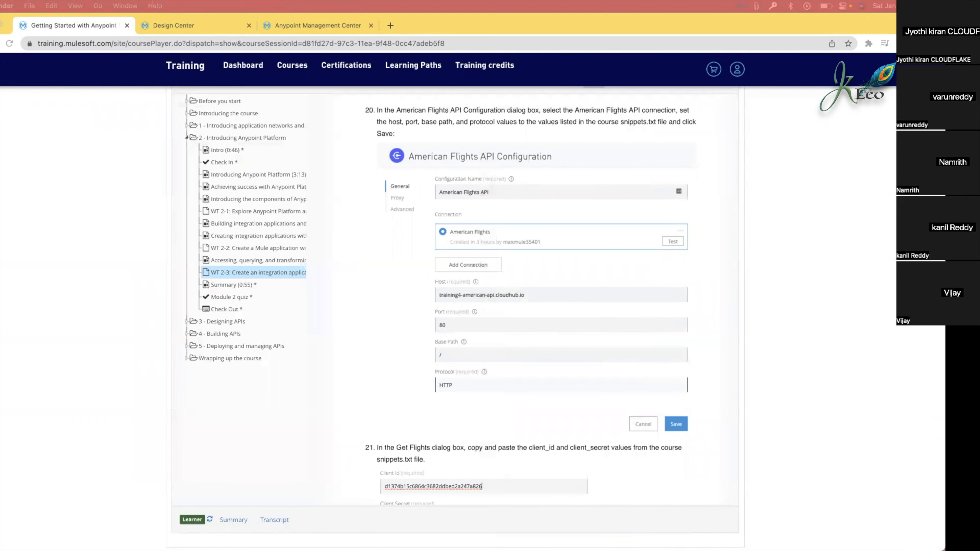
pyautogui.moveTo(793, 146); pyautogui.dragTo(827, 104)
pyautogui.scroll(-8, 807, 285)
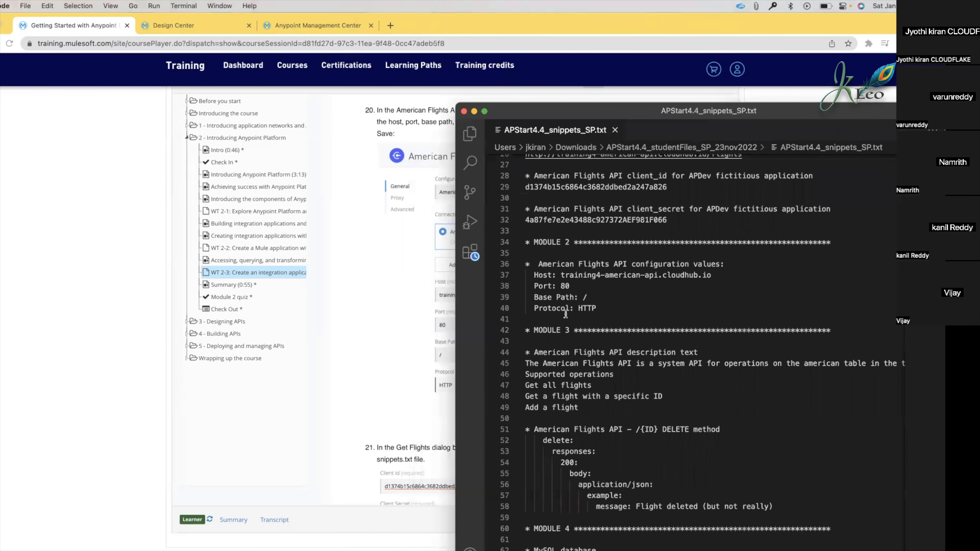
pyautogui.click(550, 290)
pyautogui.moveTo(542, 264); pyautogui.dragTo(728, 264)
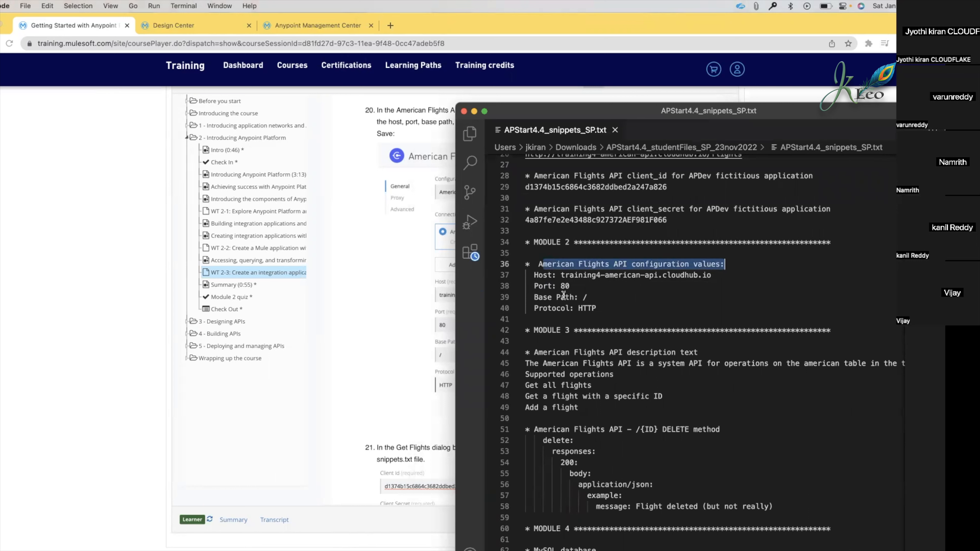
# Step: Set the Host of the American Flights API configuration to training4-american-api.cloudhub.io, copied from the snippets file
pyautogui.moveTo(561, 275); pyautogui.dragTo(716, 273)
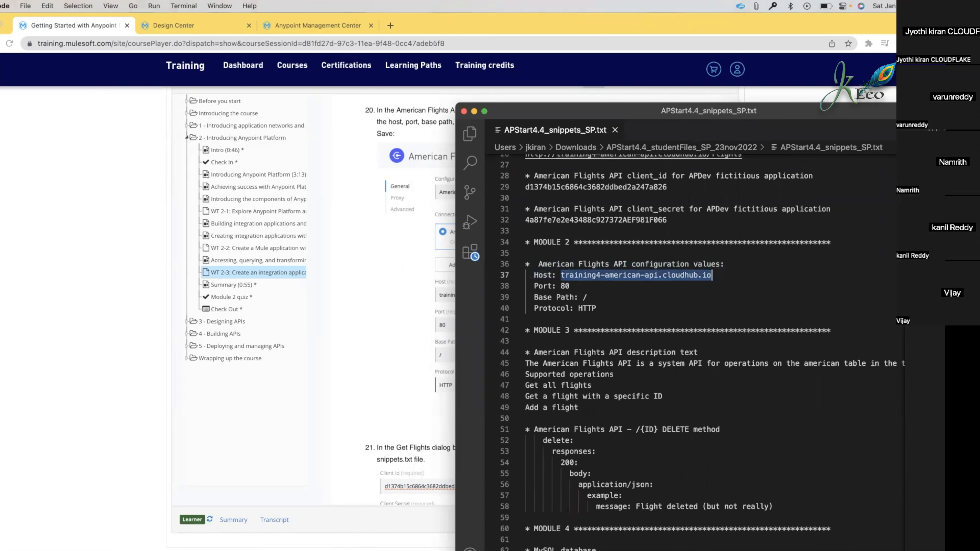
pyautogui.click(869, 32)
pyautogui.moveTo(944, 13); pyautogui.dragTo(632, 35)
pyautogui.click(775, 275)
pyautogui.click(617, 274)
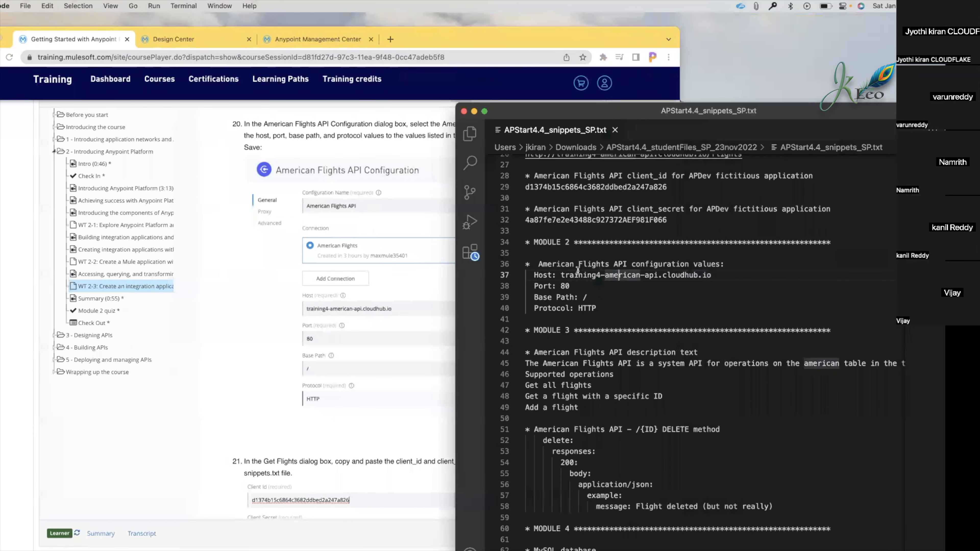
pyautogui.moveTo(561, 275); pyautogui.dragTo(712, 275)
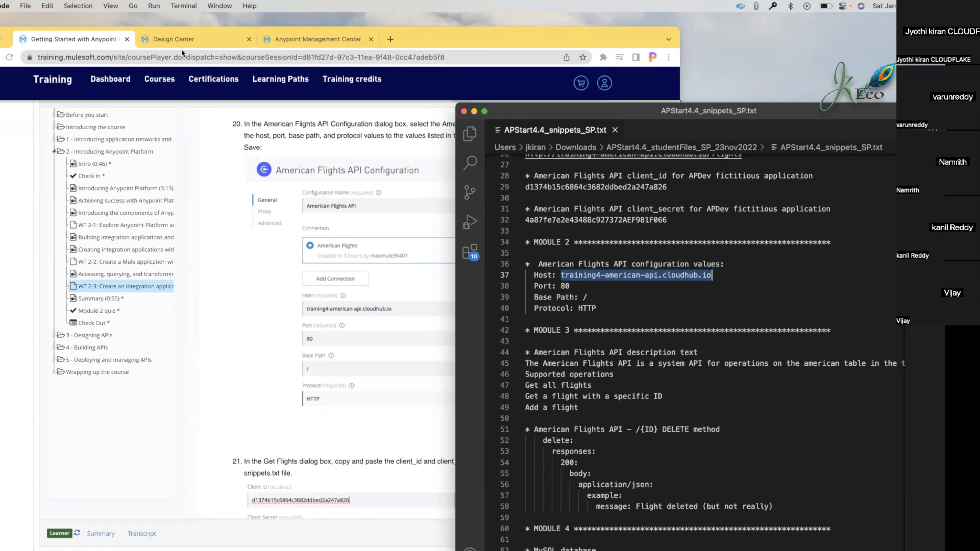
pyautogui.click(182, 39)
pyautogui.click(222, 332)
pyautogui.press('super+v')
# Step: Set the Port to 80 and the Protocol to HTTP in the American Flights API configuration, following the snippets file
pyautogui.click(272, 373)
pyautogui.press('super+Tab')
pyautogui.click(200, 375)
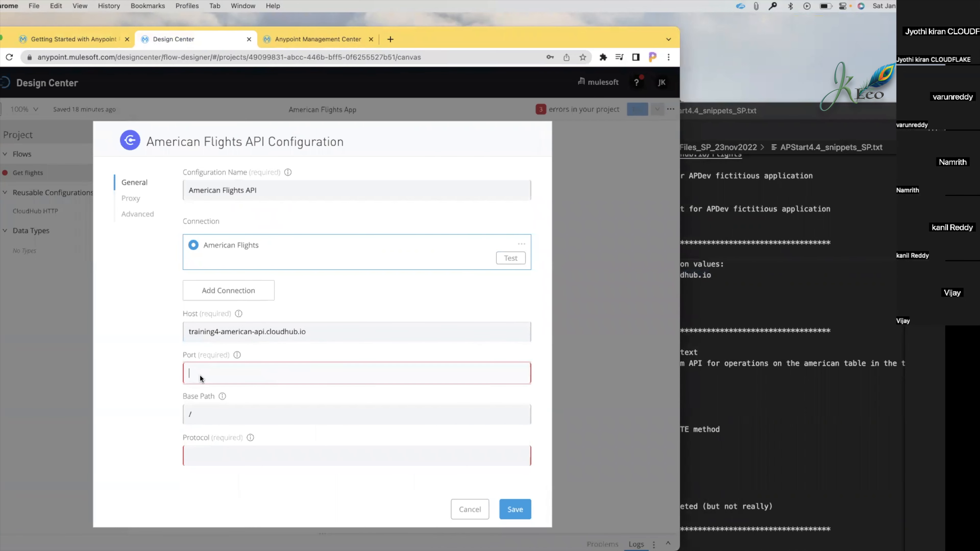
pyautogui.click(749, 201)
pyautogui.click(590, 297)
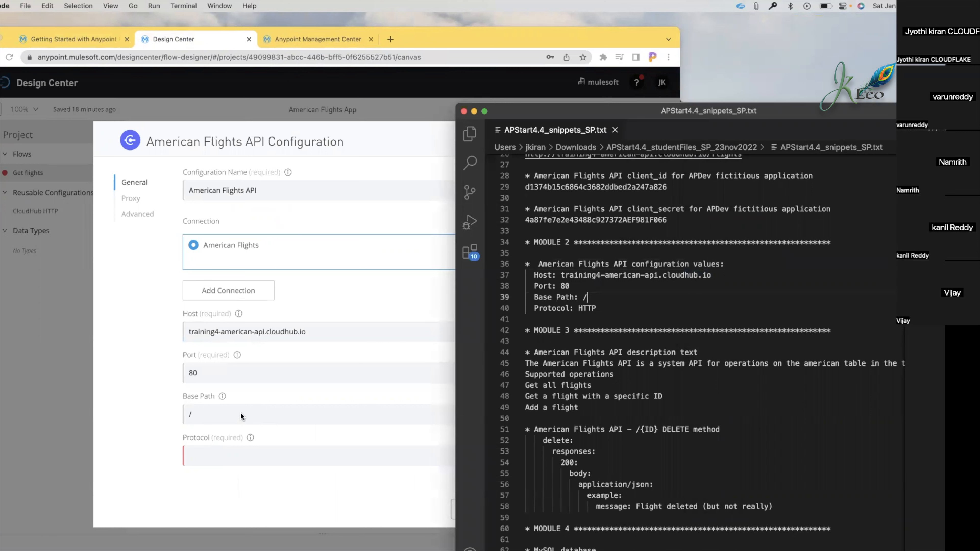
pyautogui.doubleClick(584, 307)
pyautogui.click(268, 452)
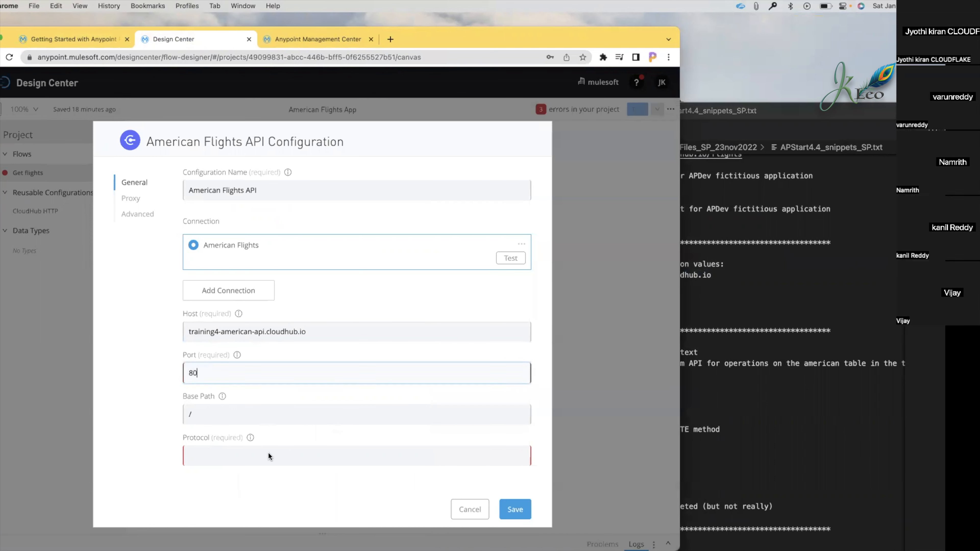
pyautogui.click(268, 452)
pyautogui.press('super+v')
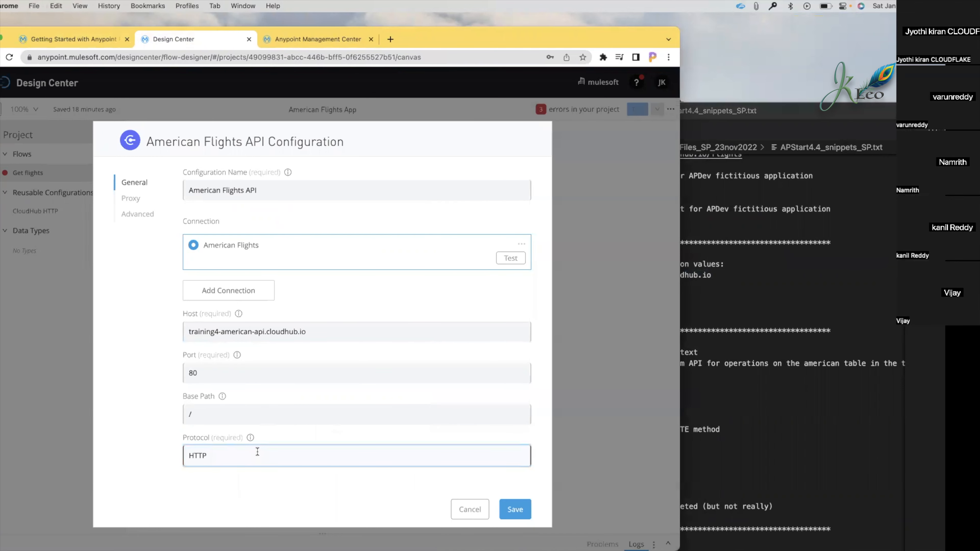
pyautogui.click(298, 493)
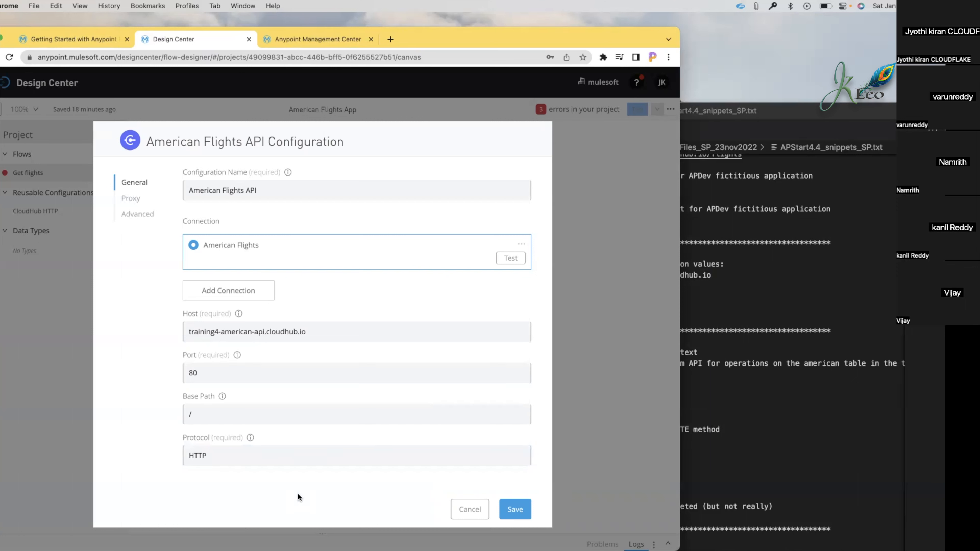
# Step: Test the American Flights connection, dismiss the test result, and save the American Flights API configuration
pyautogui.click(508, 263)
pyautogui.click(516, 263)
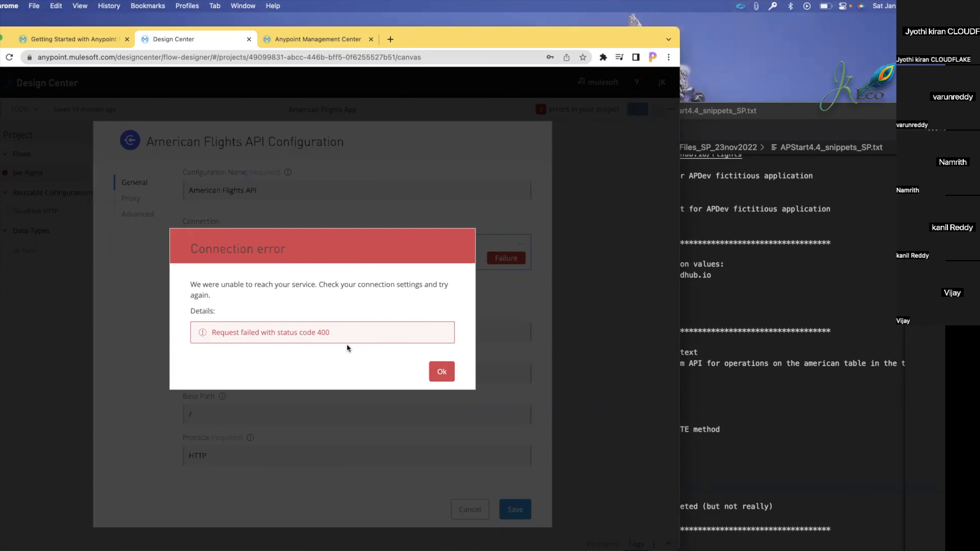
pyautogui.click(441, 372)
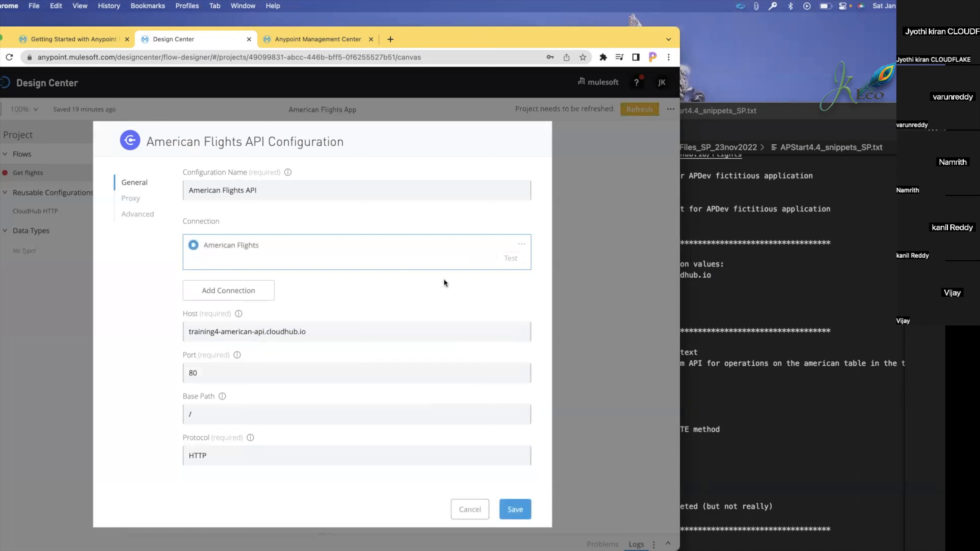
pyautogui.click(516, 510)
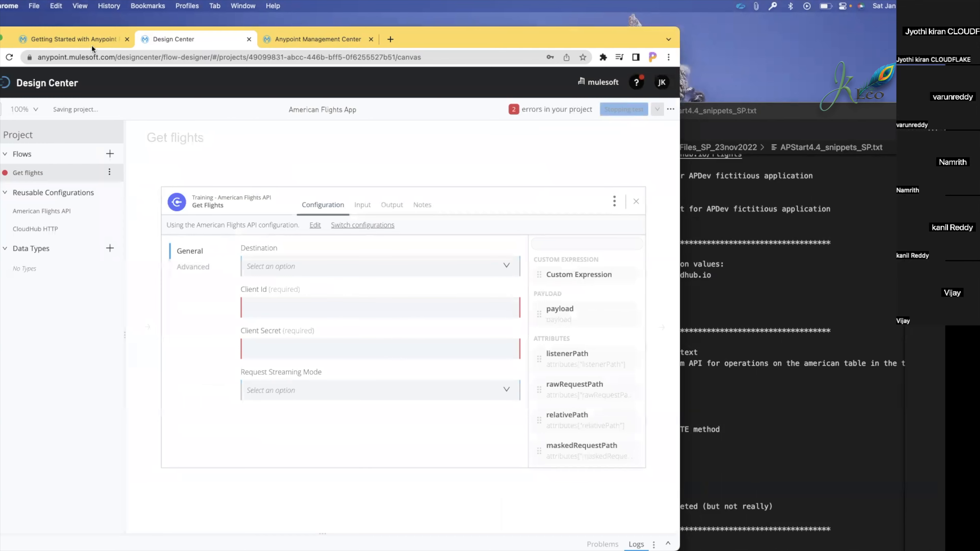
# Step: Check walkthrough step 21 and fill in the Client Id of the Get Flights operation with the value from the snippets file
pyautogui.click(83, 43)
pyautogui.scroll(-5, 320, 370)
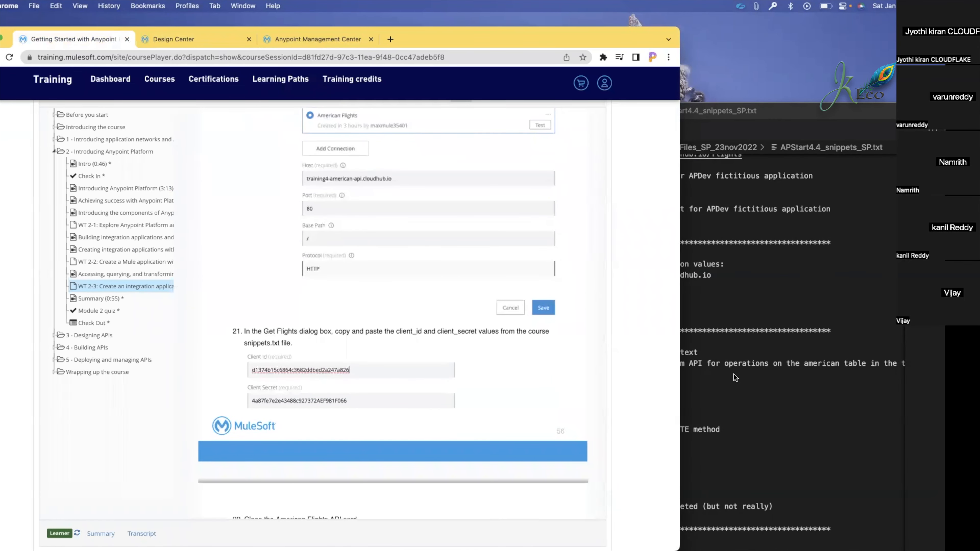
pyautogui.scroll(2, 463, 257)
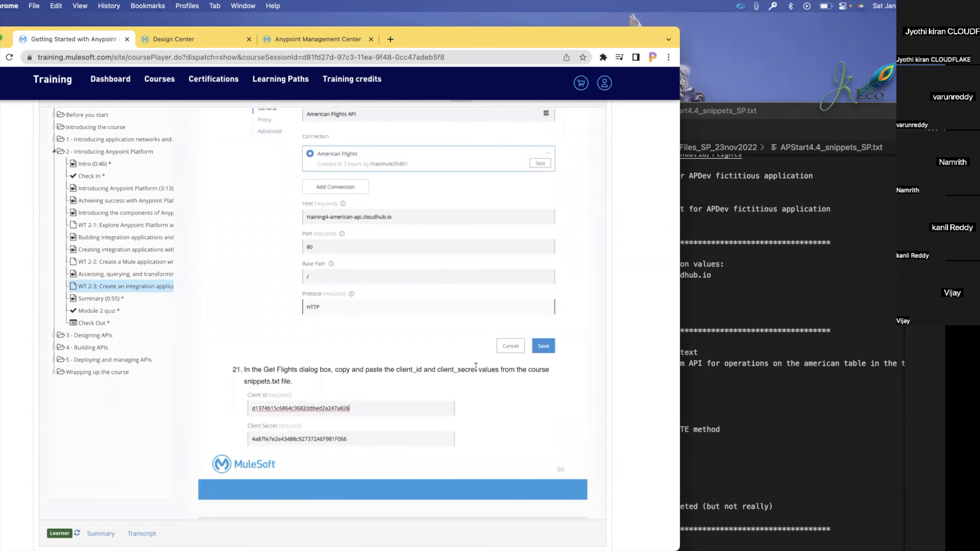
pyautogui.click(717, 353)
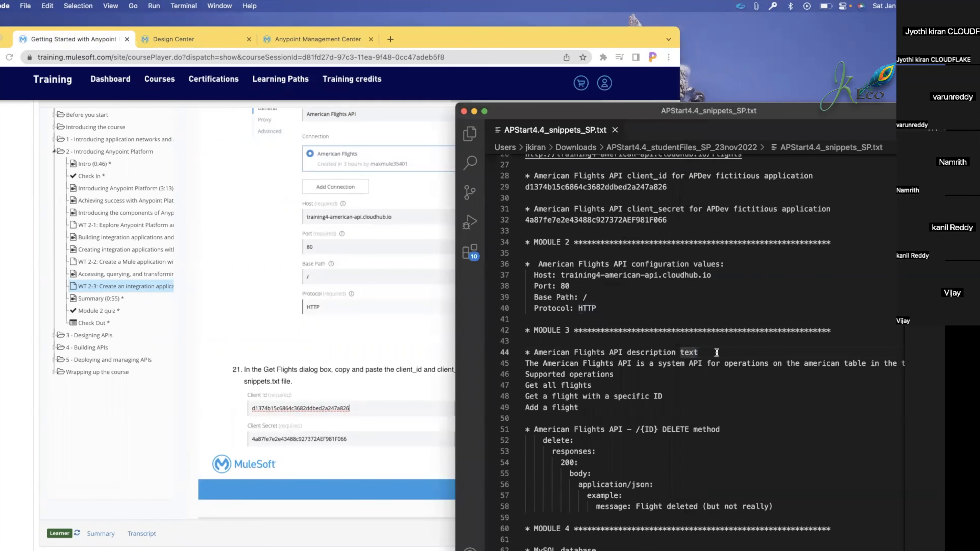
pyautogui.scroll(3, 716, 353)
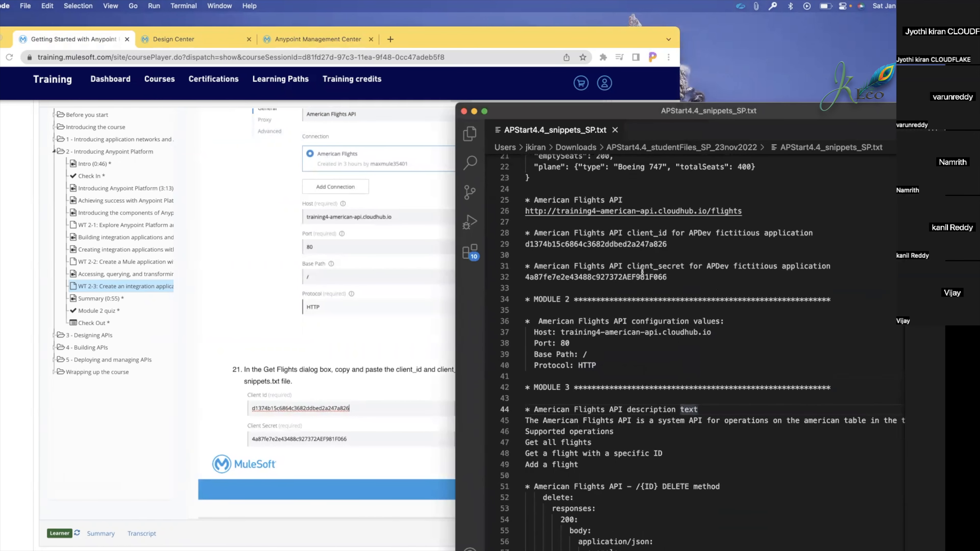
pyautogui.doubleClick(626, 244)
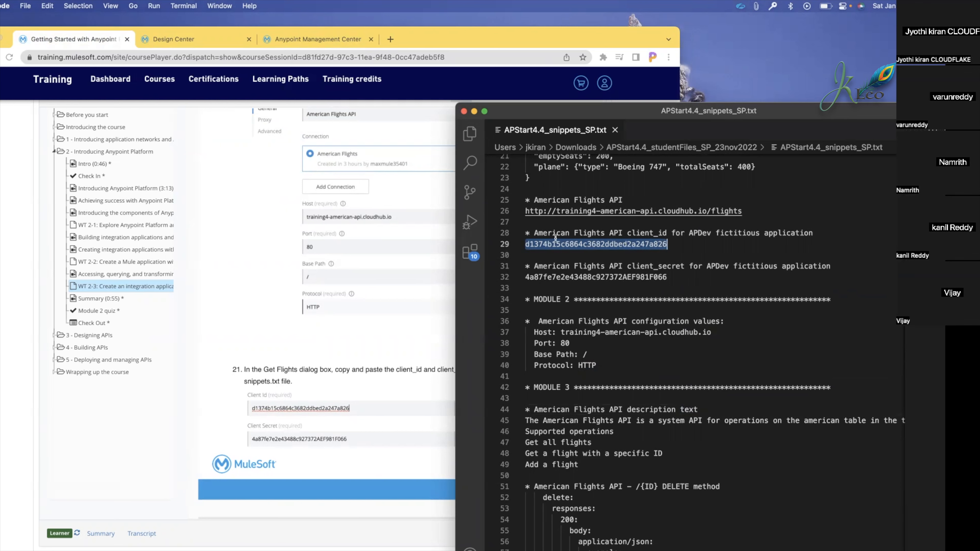
pyautogui.click(210, 42)
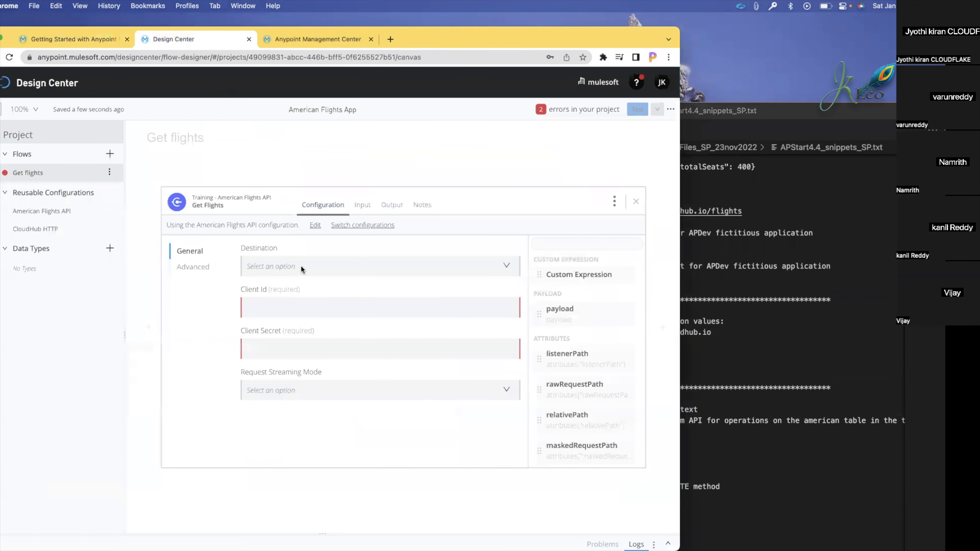
# Step: Copy the American Flights API client secret from the snippets file into the Client Secret of the Get Flights operation
pyautogui.click(754, 309)
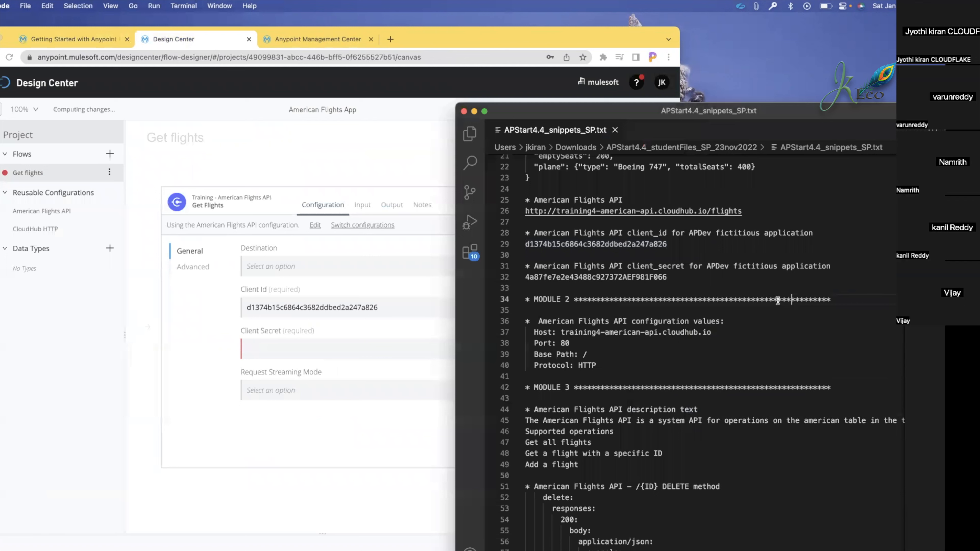
pyautogui.doubleClick(579, 274)
pyautogui.press('super+c')
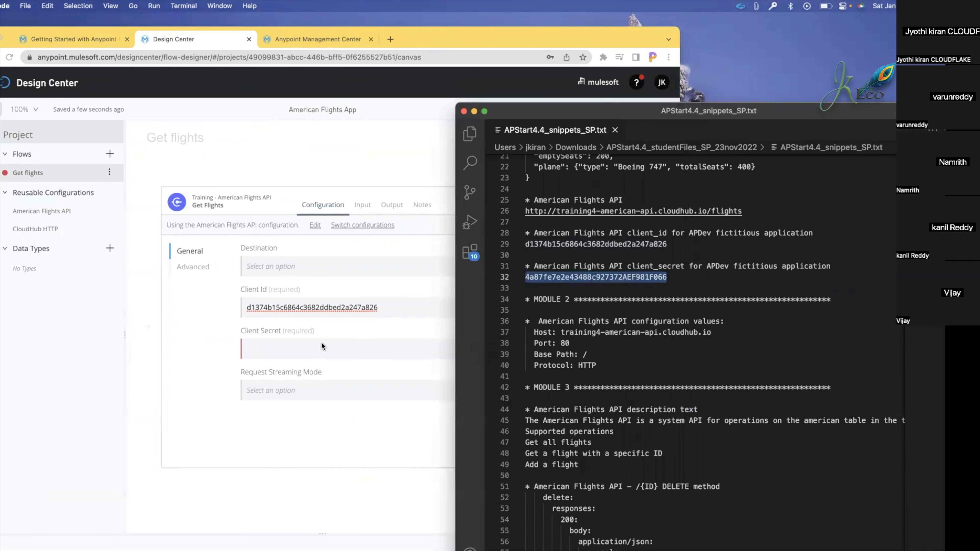
pyautogui.click(315, 348)
pyautogui.press('super+v')
pyautogui.click(335, 427)
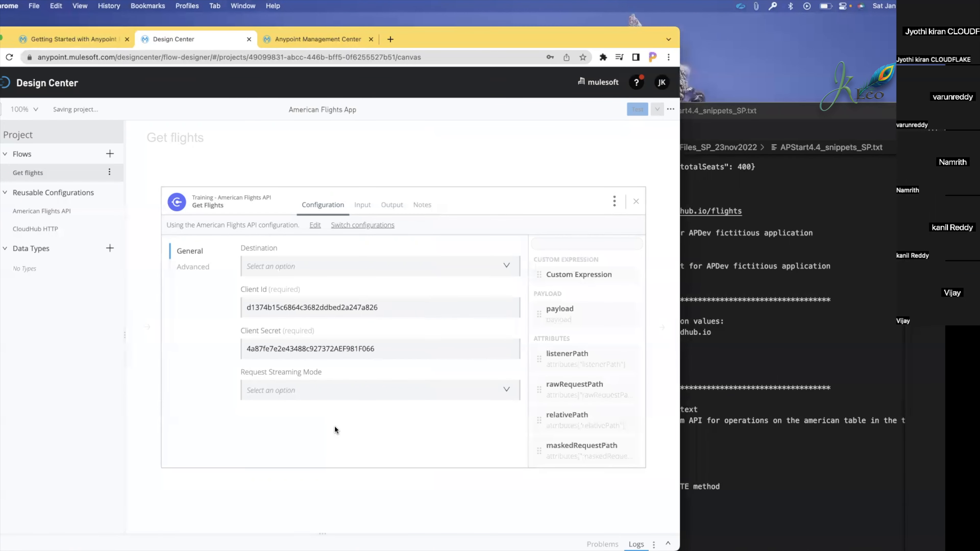
# Step: Look through the attributes available to Get Flights, check walkthrough step 22, and close the American Flights API card
pyautogui.scroll(-10, 609, 408)
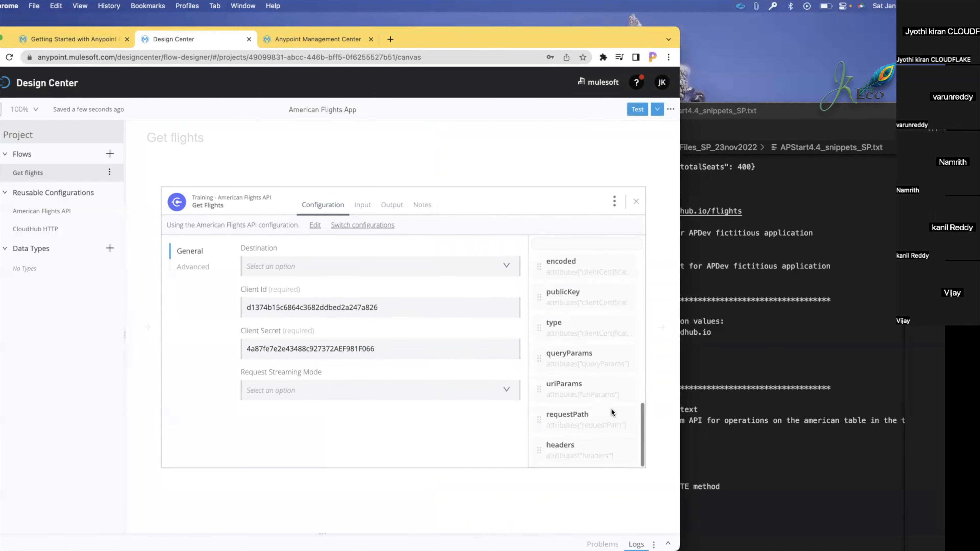
pyautogui.scroll(10, 609, 408)
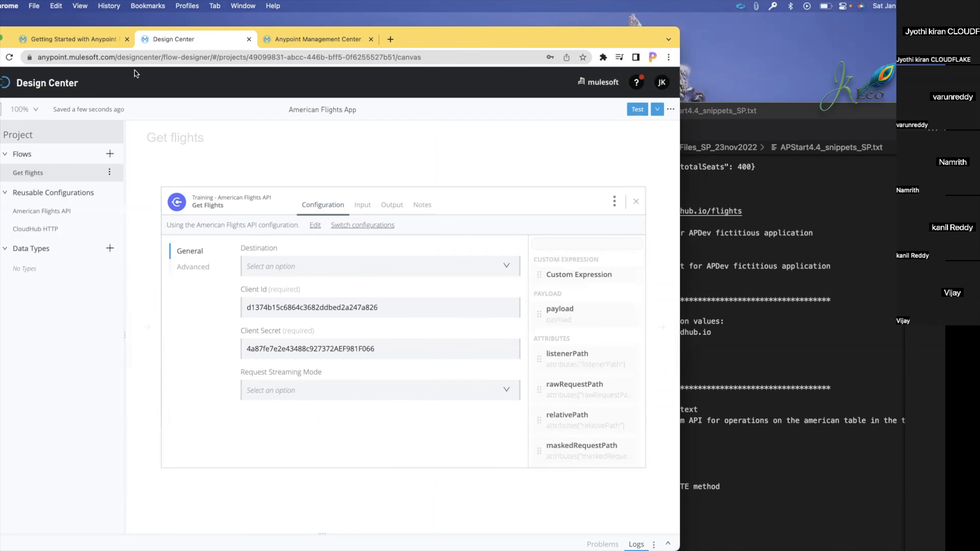
pyautogui.click(73, 39)
pyautogui.scroll(-3, 395, 422)
pyautogui.scroll(-5, 394, 421)
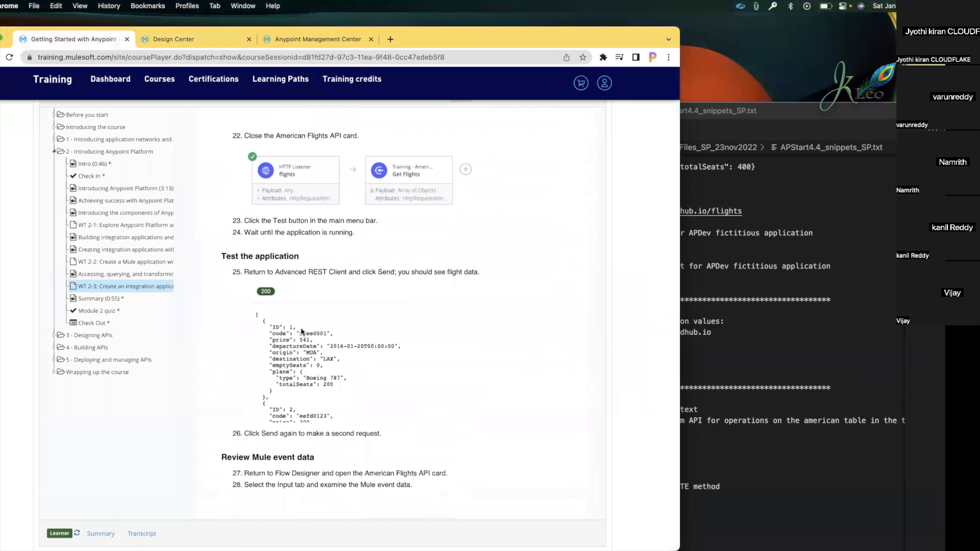
pyautogui.click(176, 42)
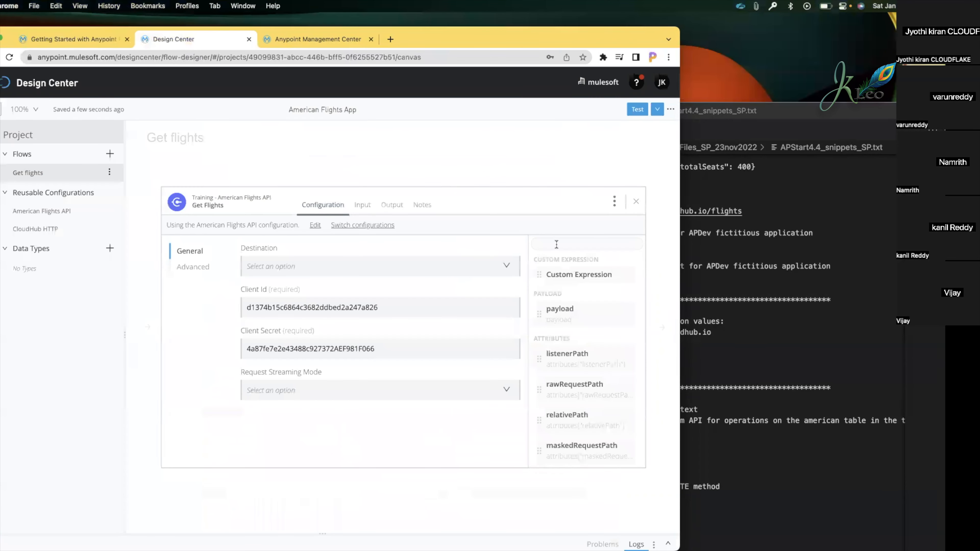
pyautogui.click(633, 203)
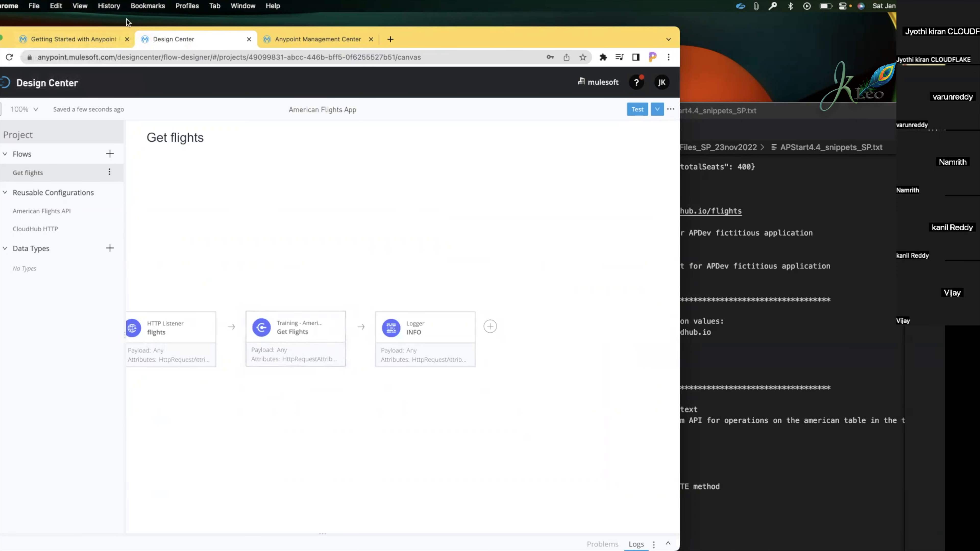
# Step: Check walkthrough steps 23 and 24, start a test run of the American Flights App, and enlarge the log area
pyautogui.click(80, 38)
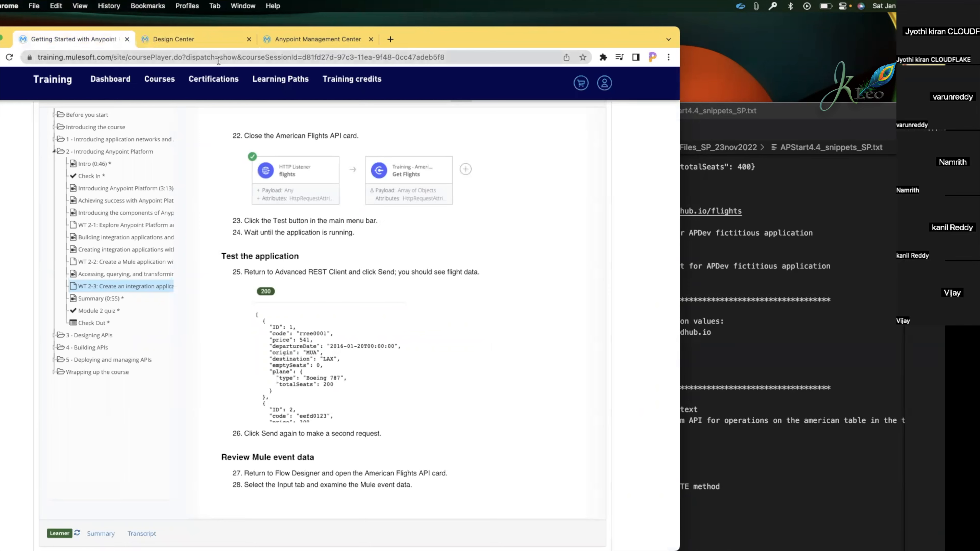
pyautogui.click(207, 36)
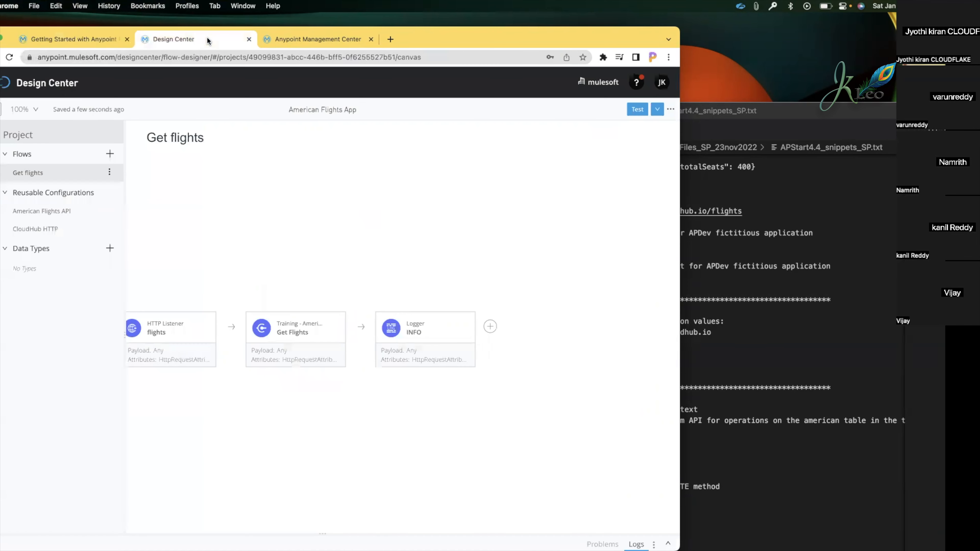
pyautogui.click(635, 110)
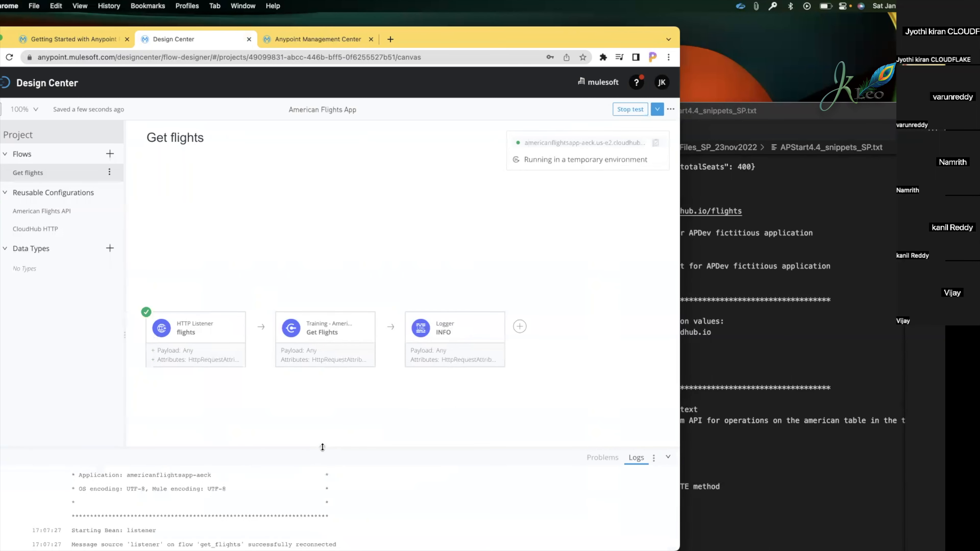
pyautogui.moveTo(323, 447); pyautogui.dragTo(323, 256)
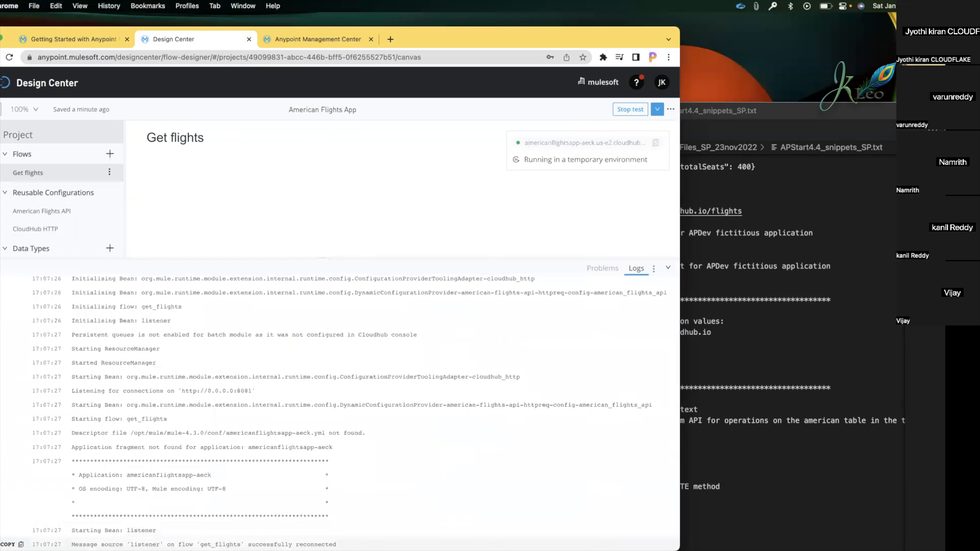
pyautogui.moveTo(321, 257); pyautogui.dragTo(338, 397)
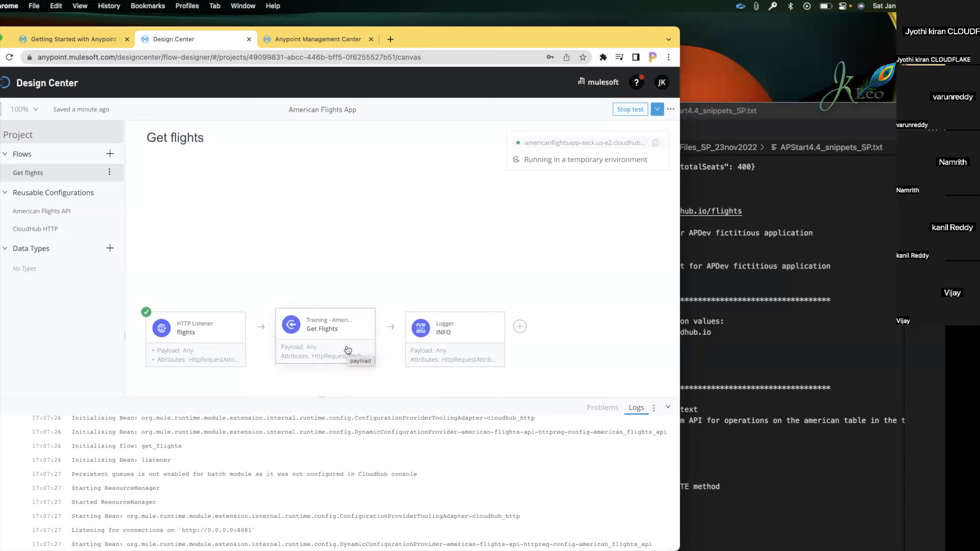
pyautogui.press('super+Tab')
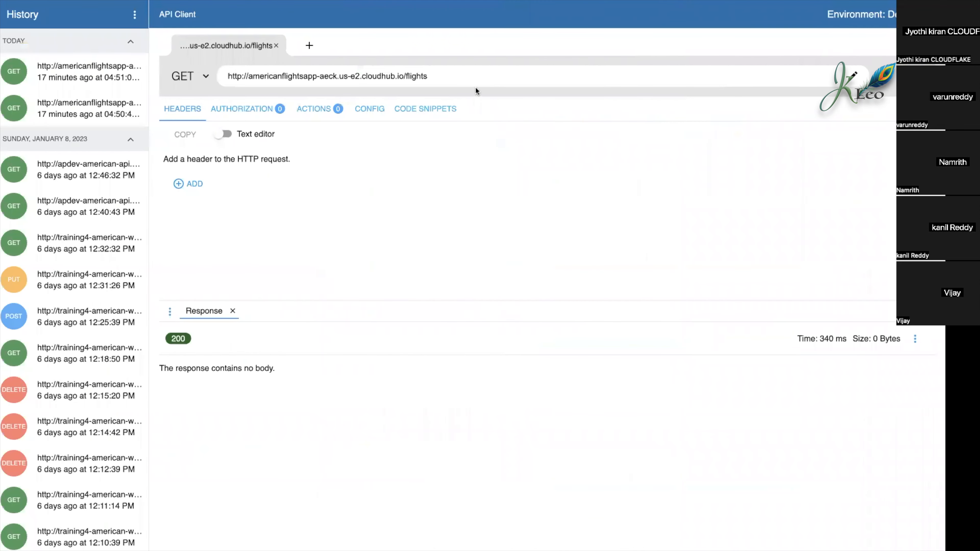
pyautogui.moveTo(427, 76); pyautogui.dragTo(198, 80)
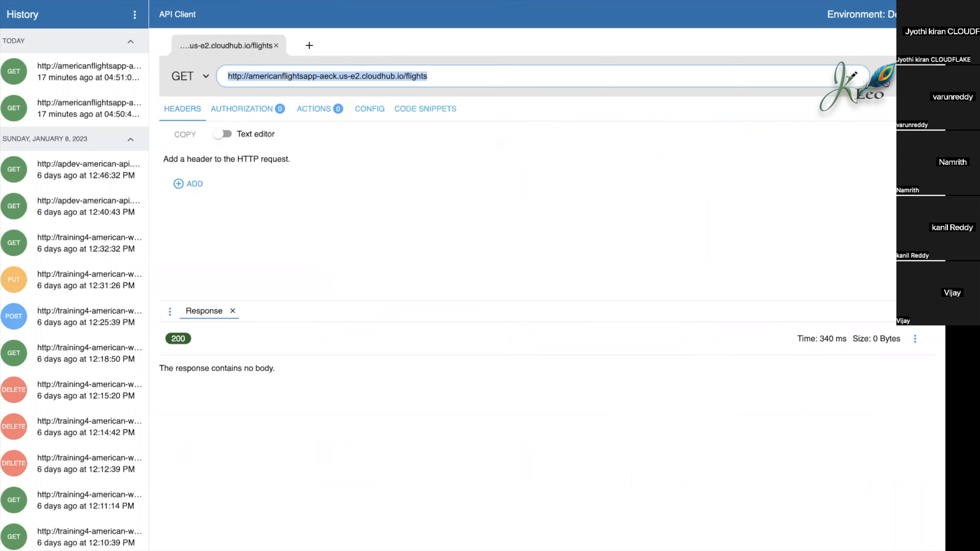
pyautogui.click(887, 84)
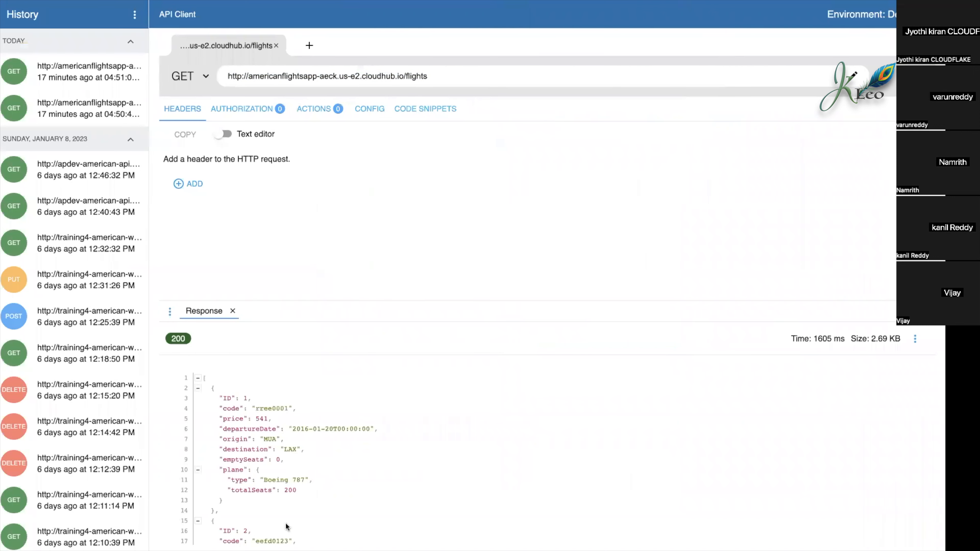
pyautogui.scroll(-20, 453, 447)
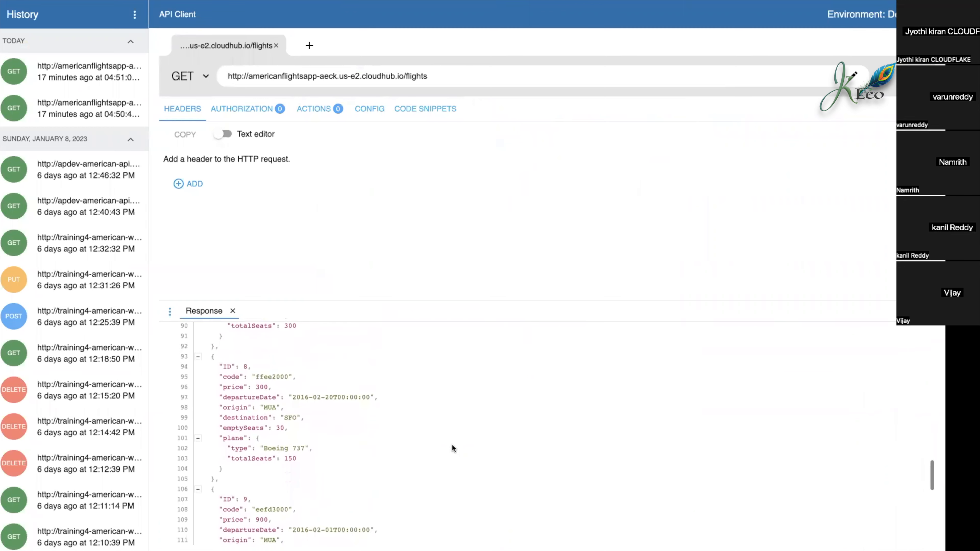
pyautogui.scroll(20, 454, 448)
# Step: Return to Design Center to review the newest test log entries, and check walkthrough steps 30 to 33
pyautogui.hotkey('ctrl', 'Left')
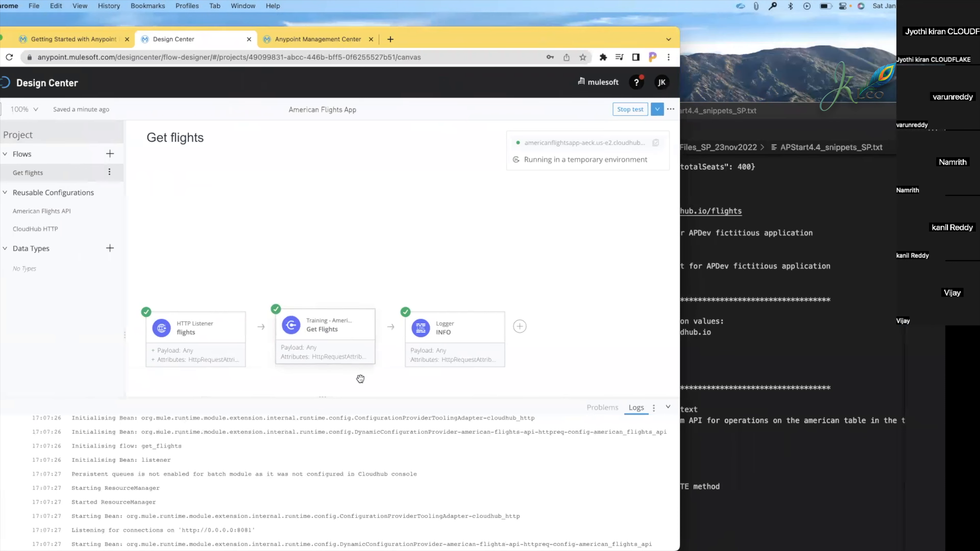
pyautogui.scroll(-5, 387, 495)
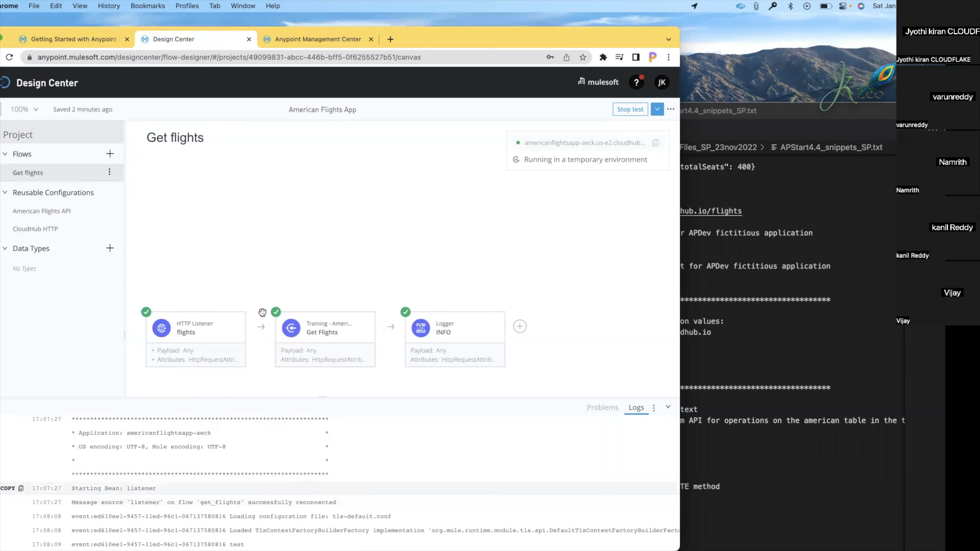
pyautogui.click(96, 39)
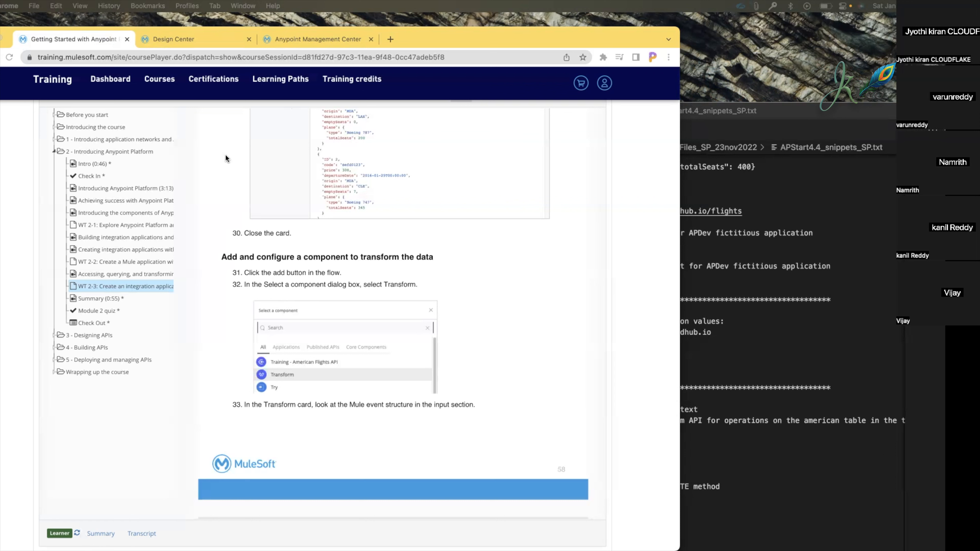
# Step: Add another Training - American Flights API operation between the HTTP Listener and Get Flights, choosing Get Flights, and look over its configuration fields
pyautogui.click(168, 39)
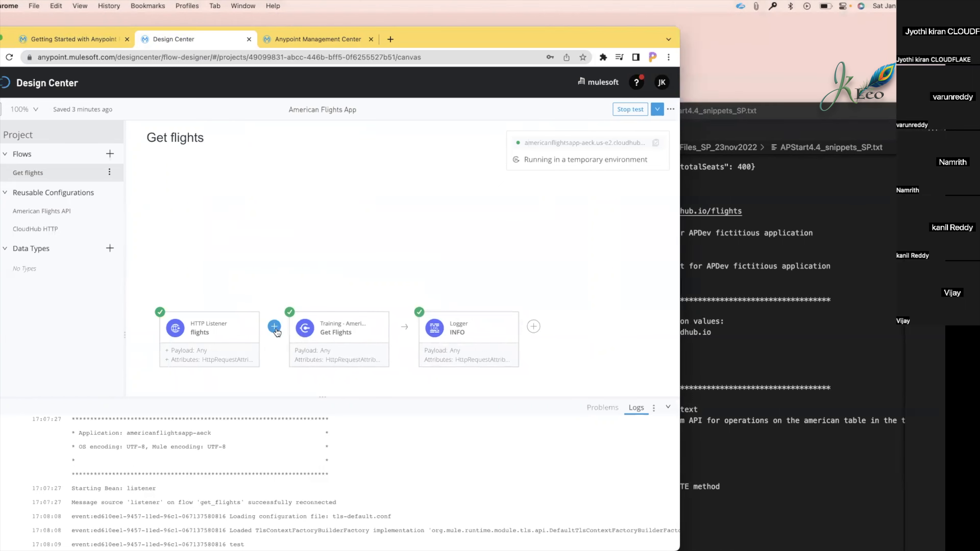
pyautogui.click(275, 329)
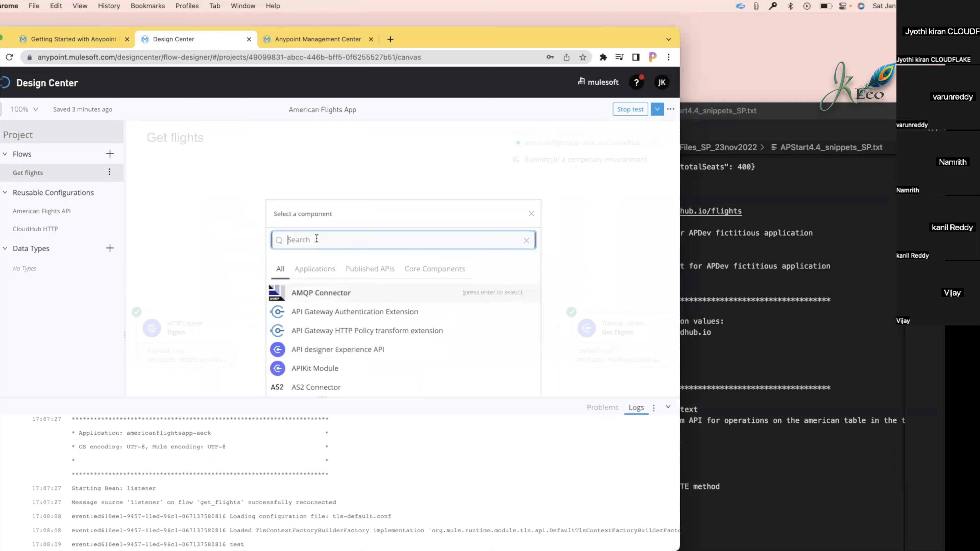
pyautogui.write('flight')
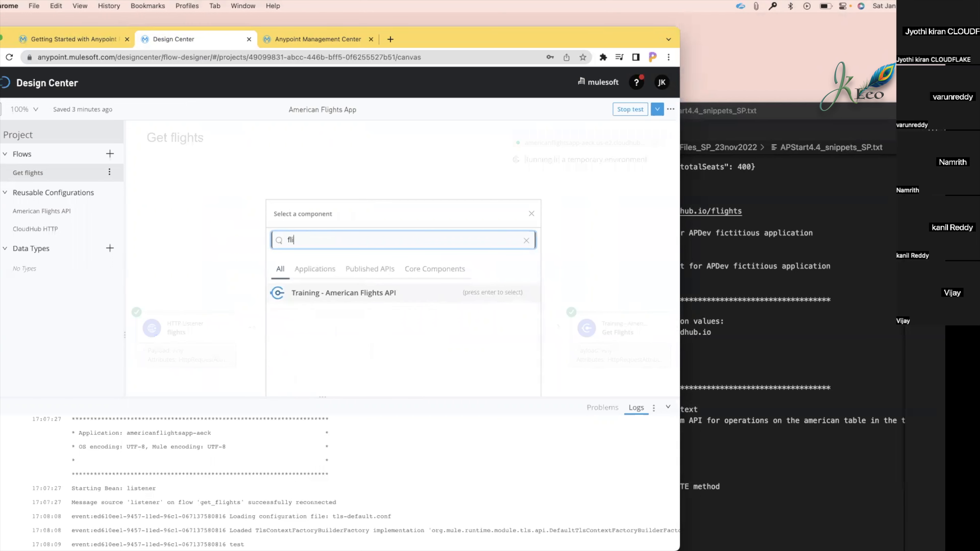
pyautogui.click(318, 296)
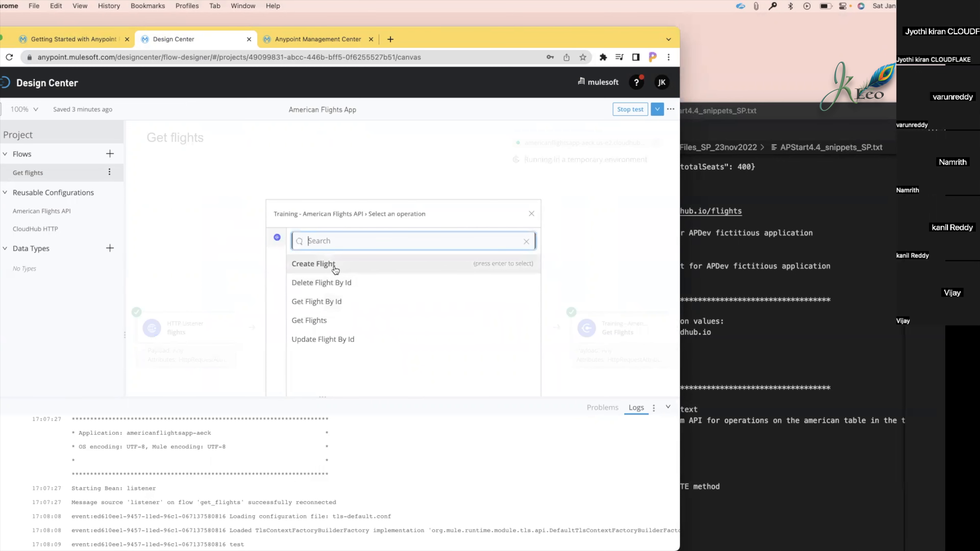
pyautogui.click(324, 321)
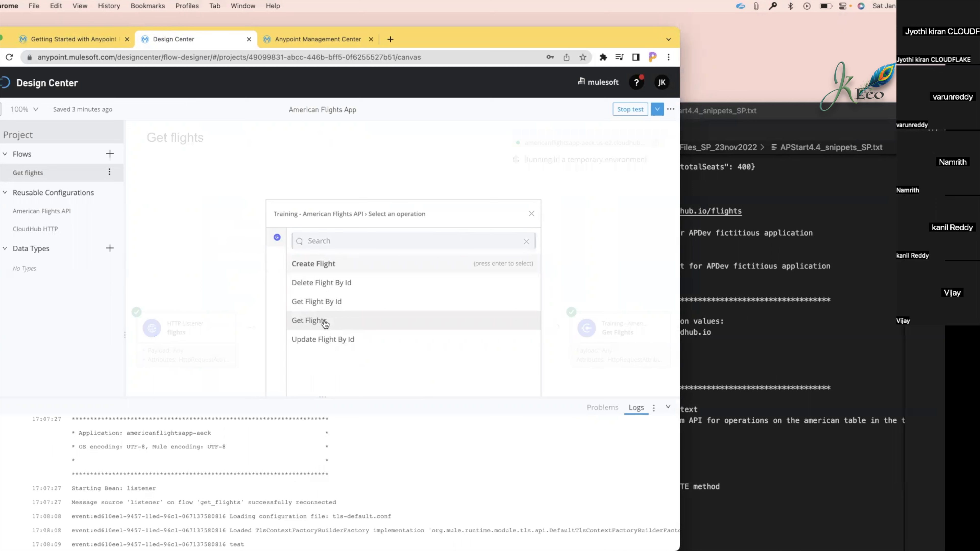
pyautogui.click(310, 266)
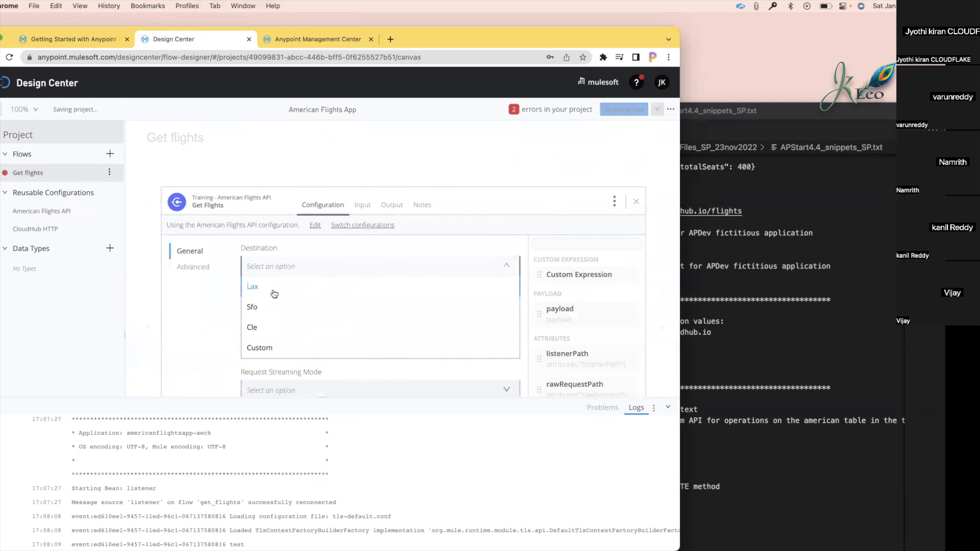
pyautogui.click(201, 316)
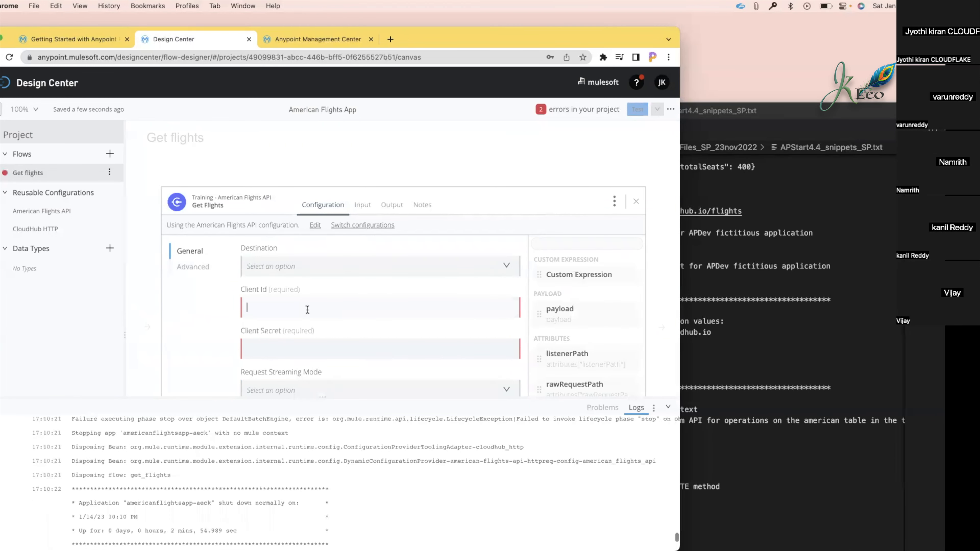
pyautogui.click(313, 351)
# Step: Review the American Flights API host, port, base path, protocol and client credential entries in the snippets file
pyautogui.click(849, 329)
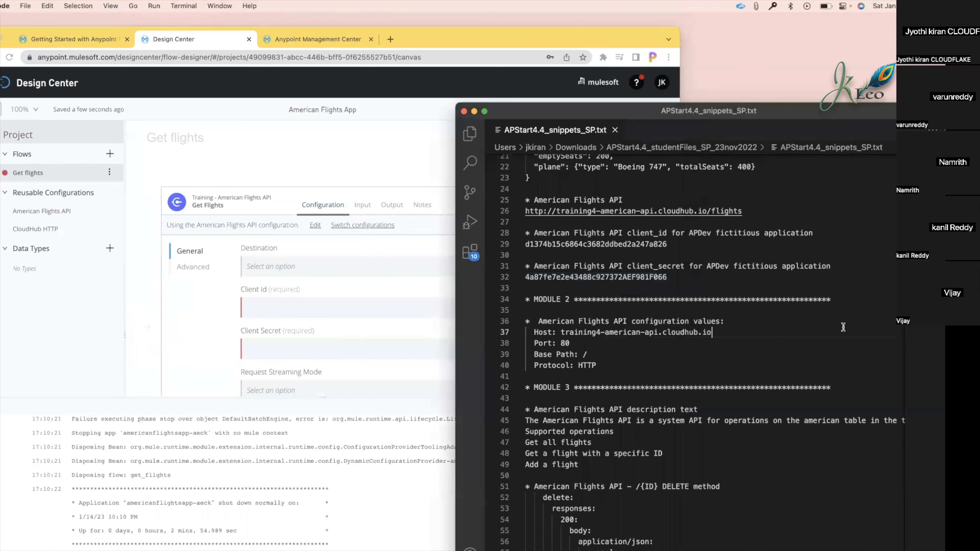
pyautogui.moveTo(560, 333); pyautogui.dragTo(691, 336)
pyautogui.click(636, 346)
pyautogui.click(583, 356)
pyautogui.click(586, 362)
pyautogui.click(551, 242)
pyautogui.click(547, 280)
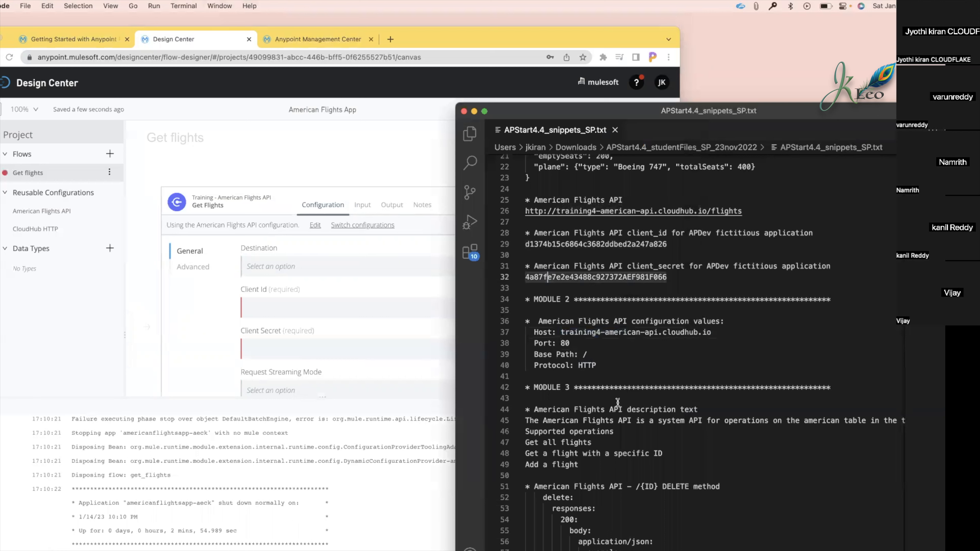
pyautogui.moveTo(598, 366); pyautogui.dragTo(531, 333)
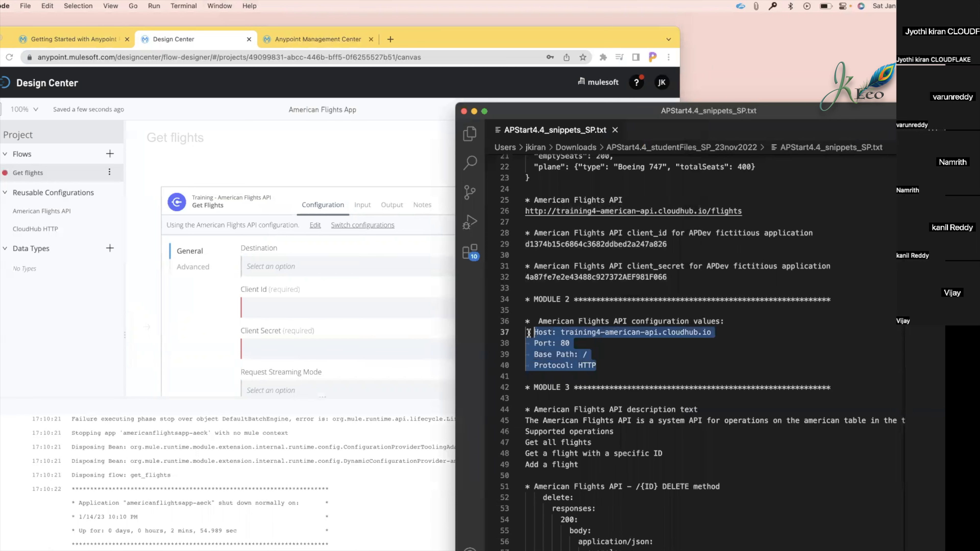
pyautogui.click(528, 333)
# Step: Close the unfinished Get Flights card without filling in its required fields and delete that extra component from the flow
pyautogui.click(269, 290)
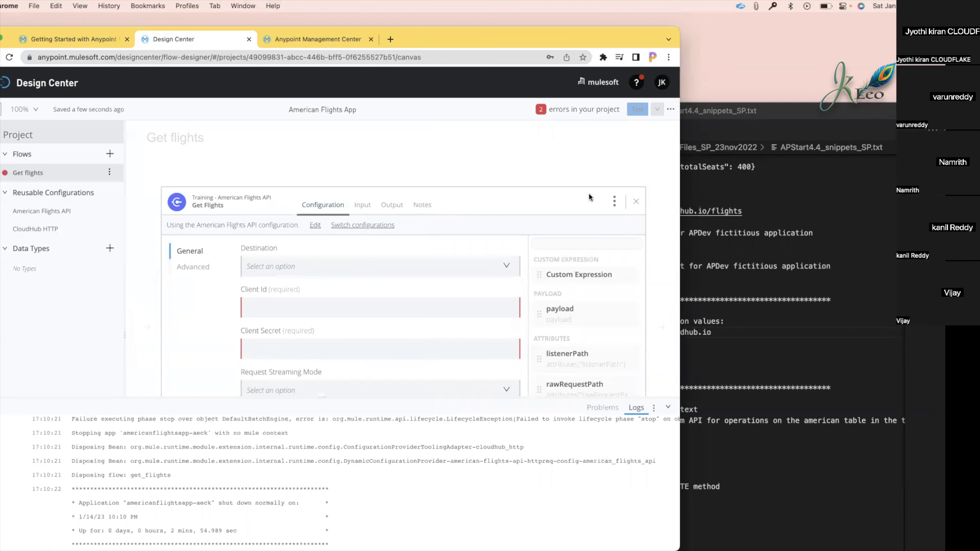
pyautogui.click(636, 201)
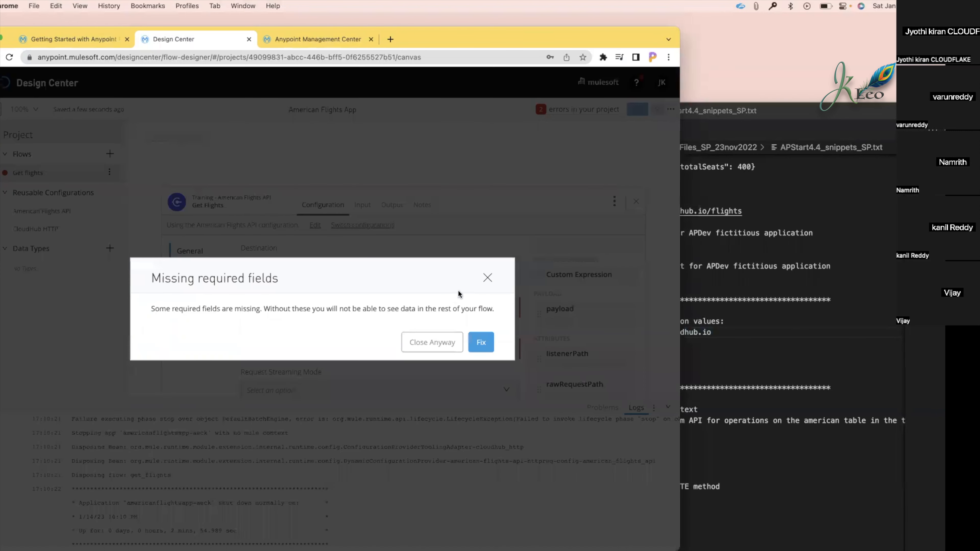
pyautogui.click(489, 278)
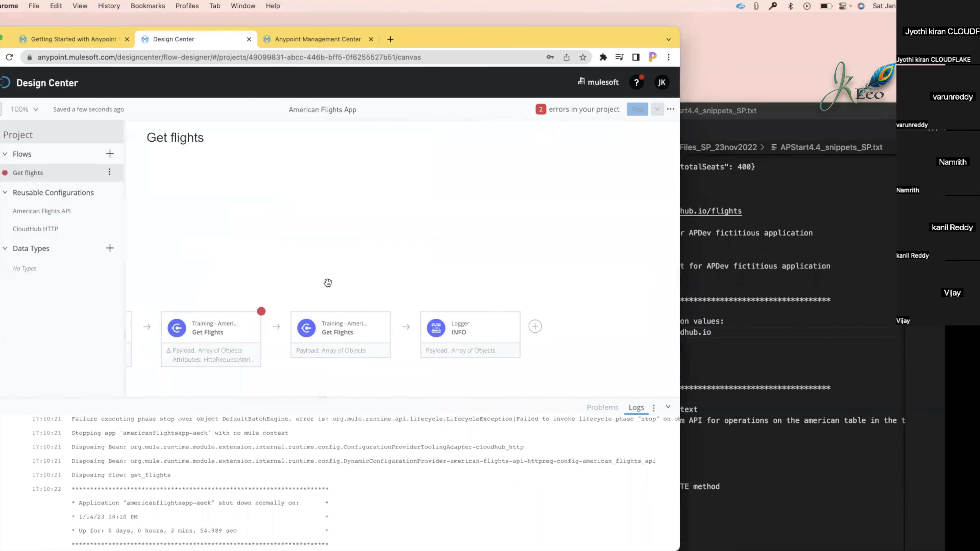
pyautogui.click(266, 318)
pyautogui.click(234, 315)
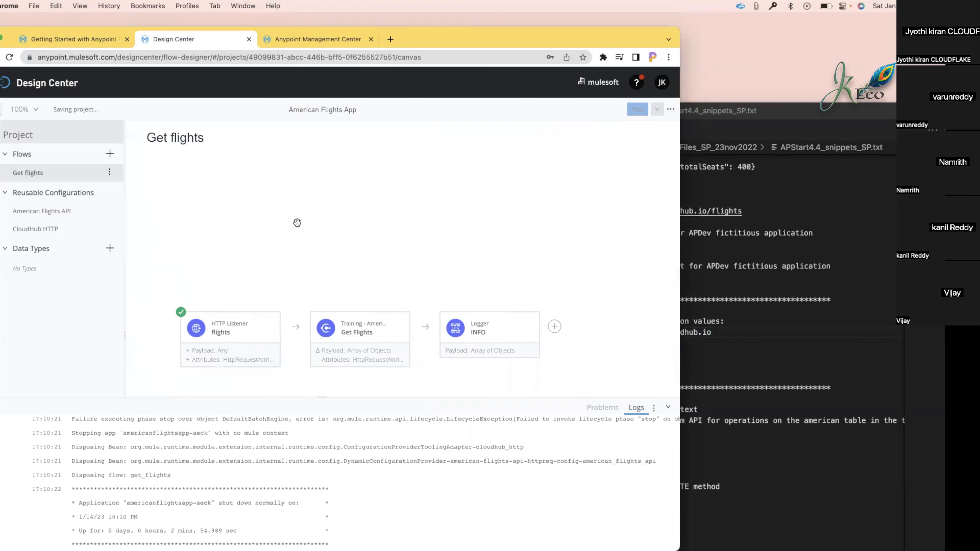
# Step: Look through the Module 3 and Module 4 sections of the snippets file and return to the Get flights flow
pyautogui.click(751, 307)
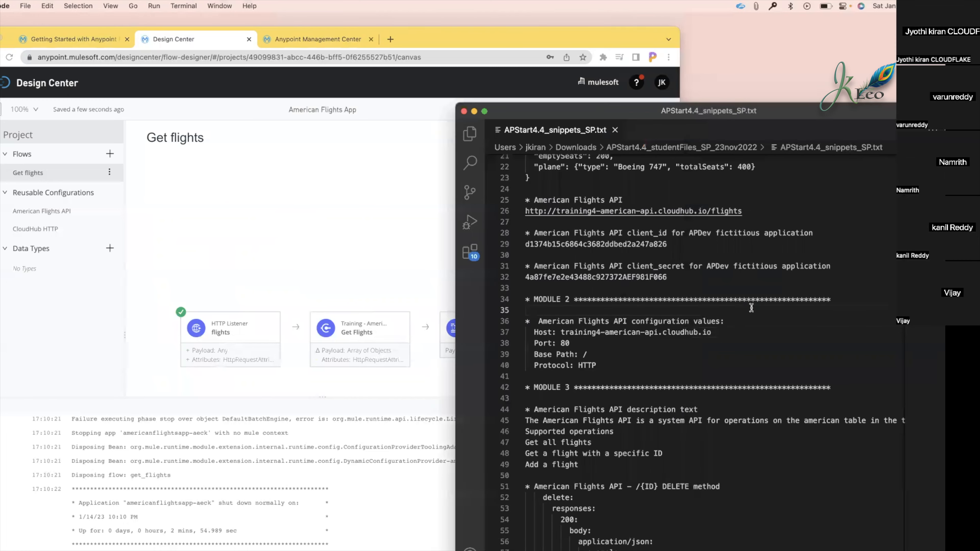
pyautogui.scroll(-5, 752, 308)
pyautogui.scroll(1, 751, 308)
pyautogui.scroll(-1, 751, 308)
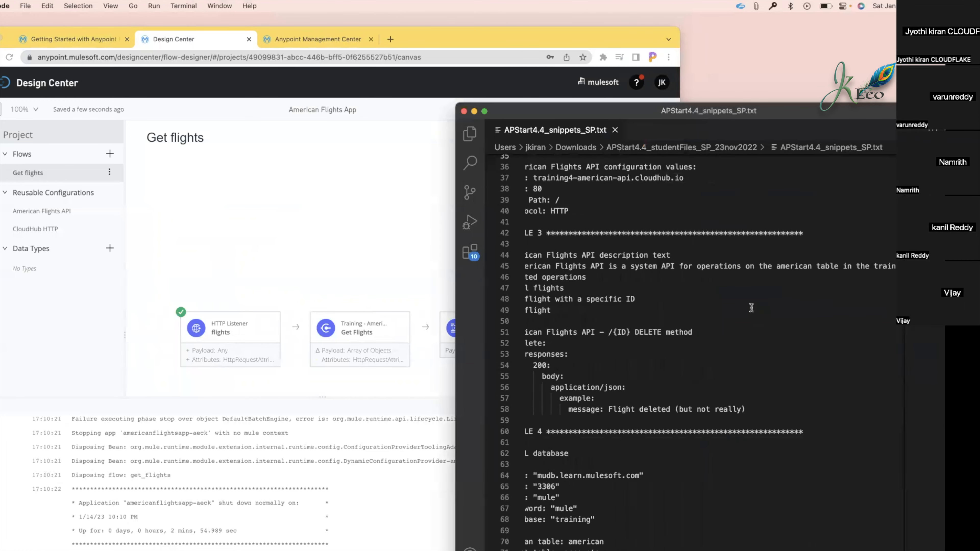
pyautogui.click(282, 211)
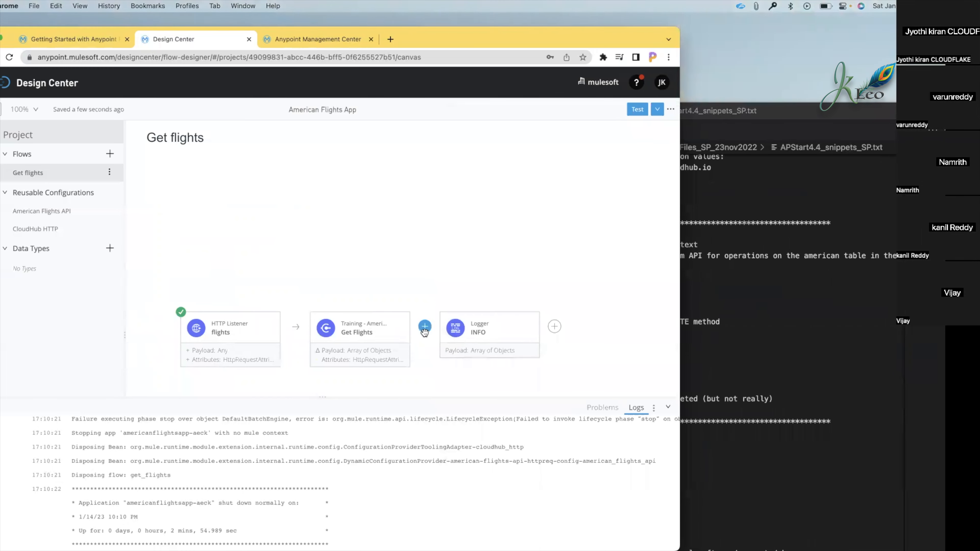
# Step: Review the flights JSON response in API Client again and return to Design Center
pyautogui.hotkey('ctrl', 'Right')
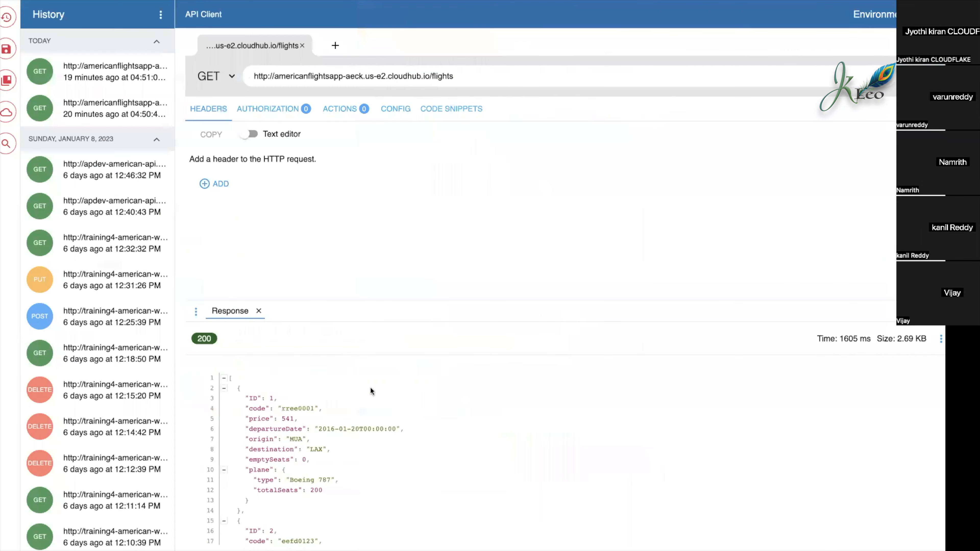
pyautogui.scroll(-5, 348, 407)
pyautogui.scroll(10, 348, 407)
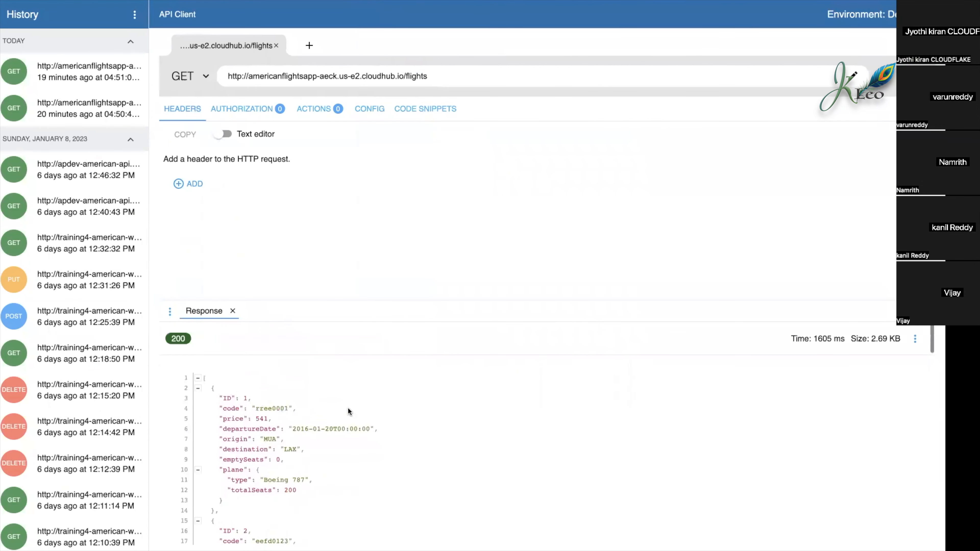
pyautogui.hotkey('ctrl', 'Left')
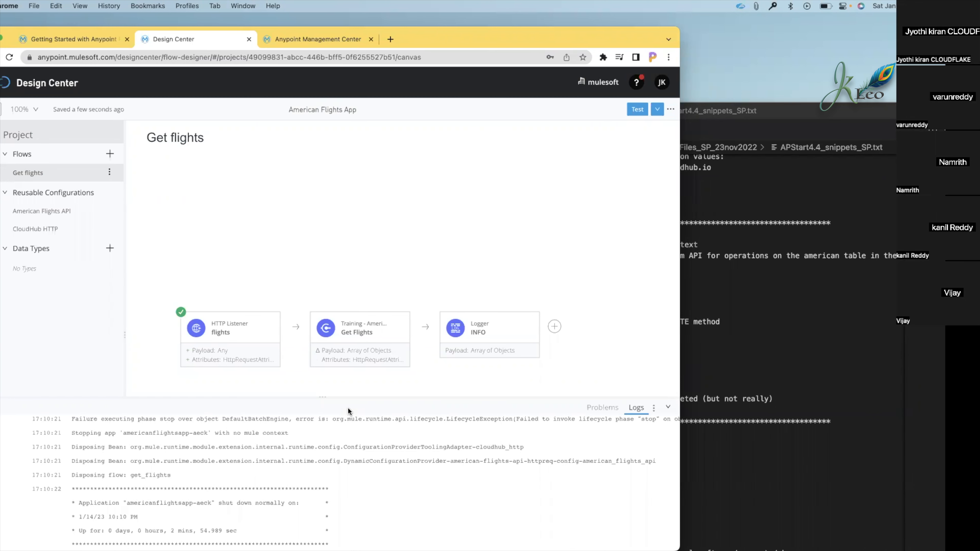
# Step: Check walkthrough steps 31 to 33 and add a Transform component between Get Flights and the Logger
pyautogui.click(88, 40)
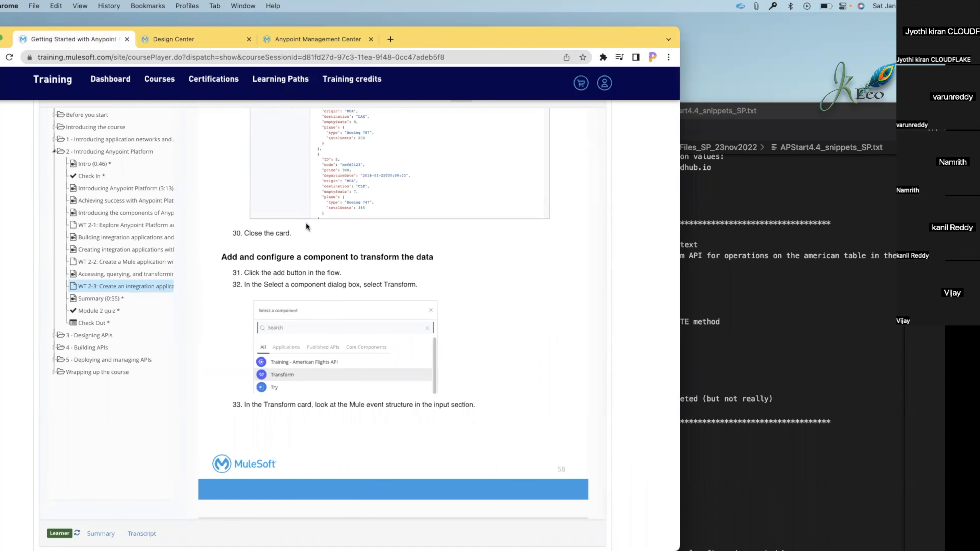
pyautogui.click(152, 40)
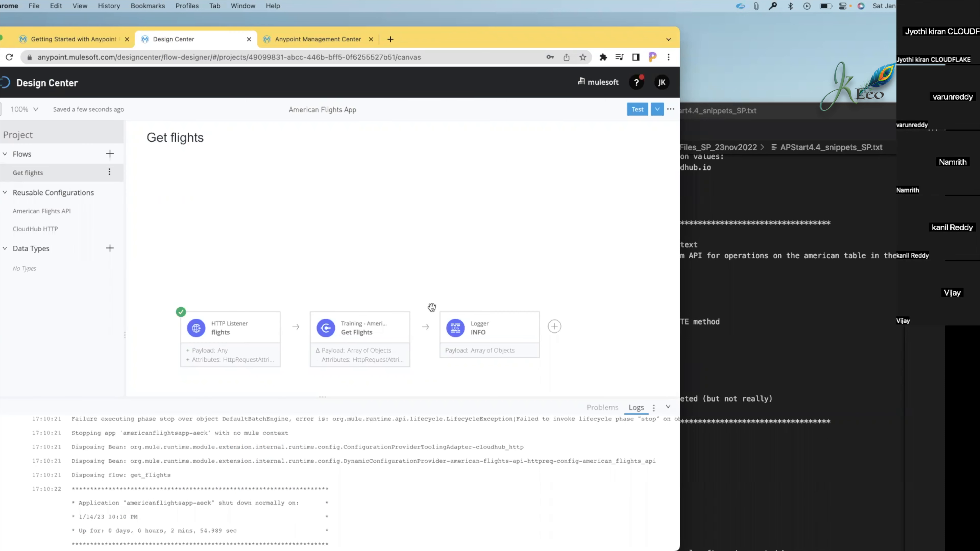
pyautogui.click(426, 328)
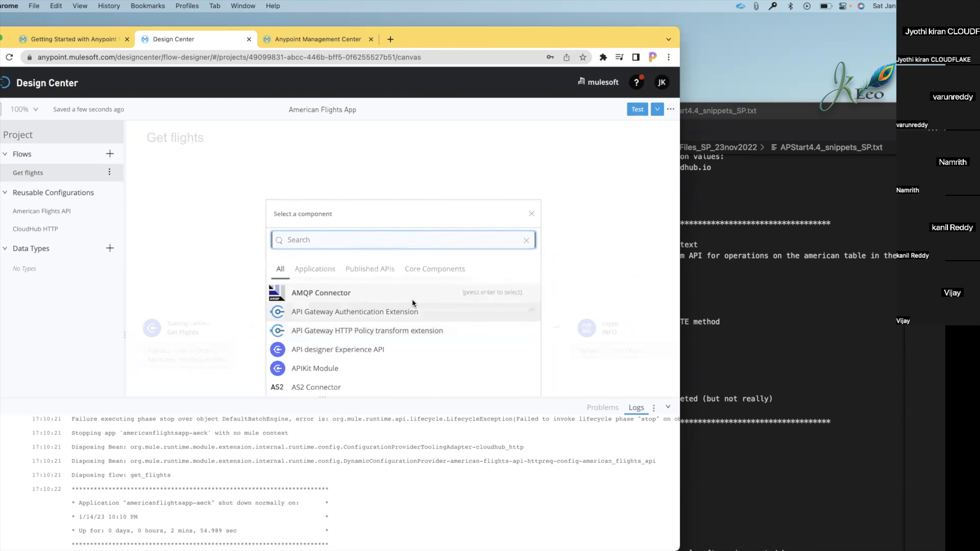
pyautogui.write('tra')
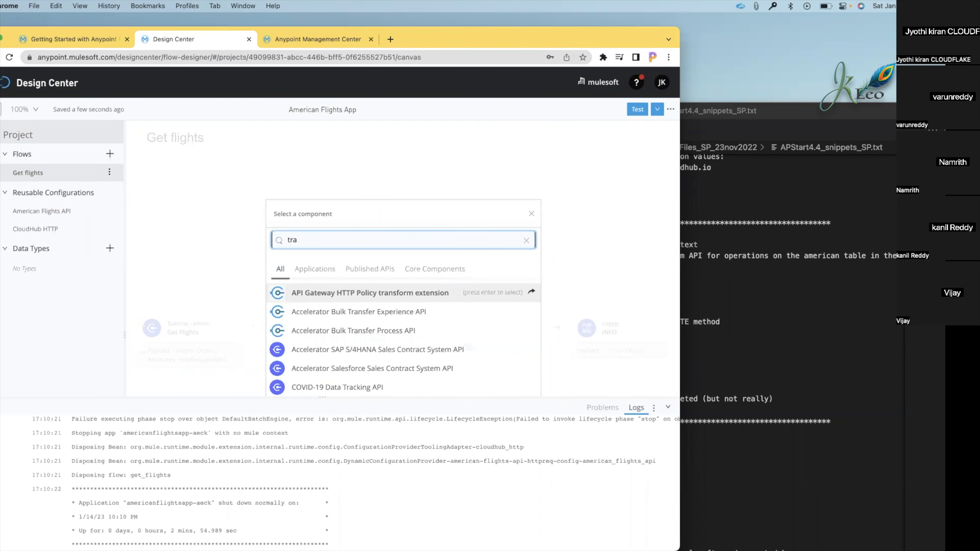
pyautogui.write('ns')
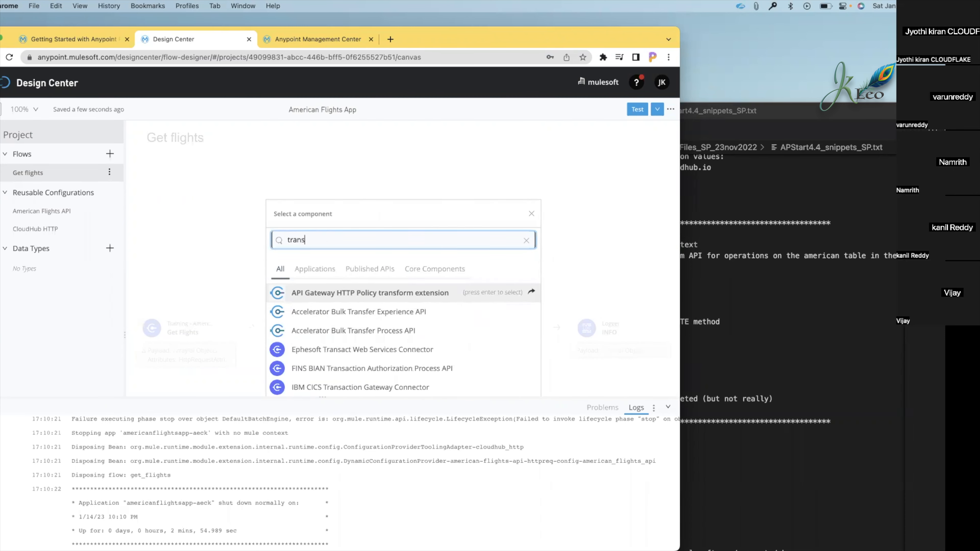
pyautogui.write('for')
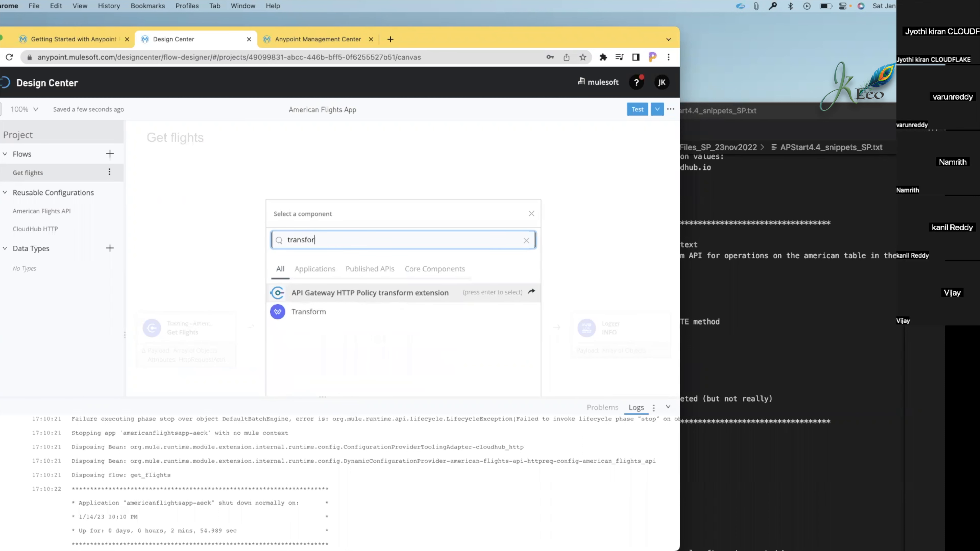
pyautogui.click(313, 315)
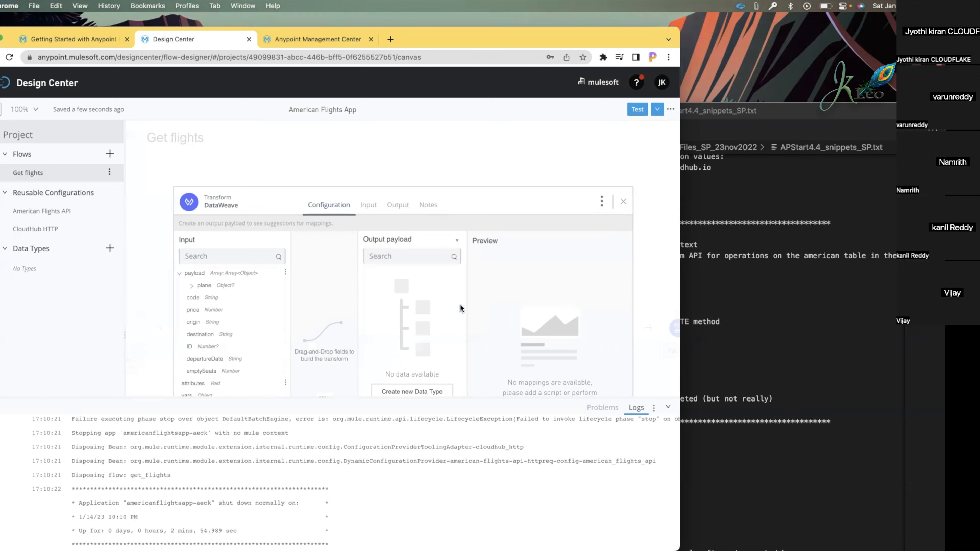
# Step: Examine the first flight record in API Client, then shrink the Logs pane in Design Center so the Transform card fits
pyautogui.hotkey('ctrl', 'Right')
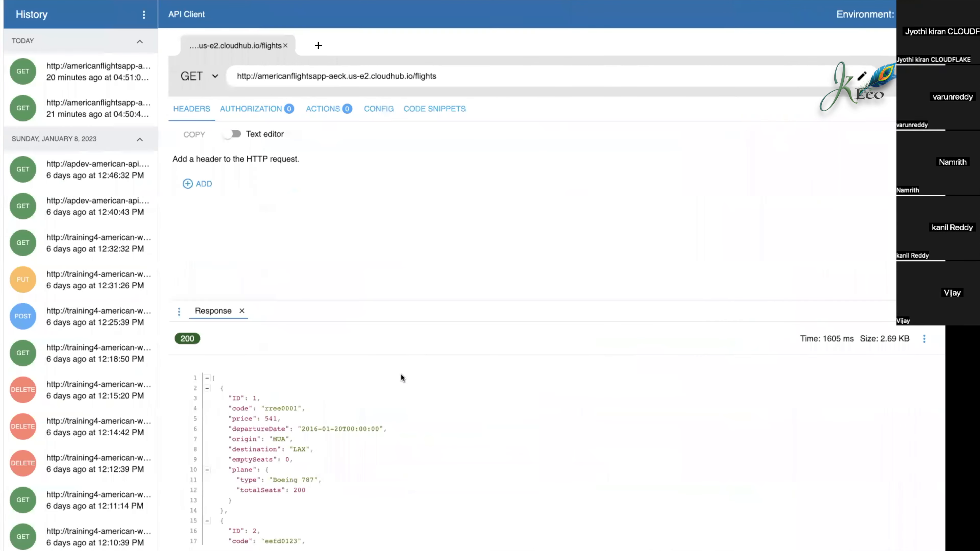
pyautogui.moveTo(219, 398); pyautogui.dragTo(270, 498)
pyautogui.hotkey('ctrl', 'Left')
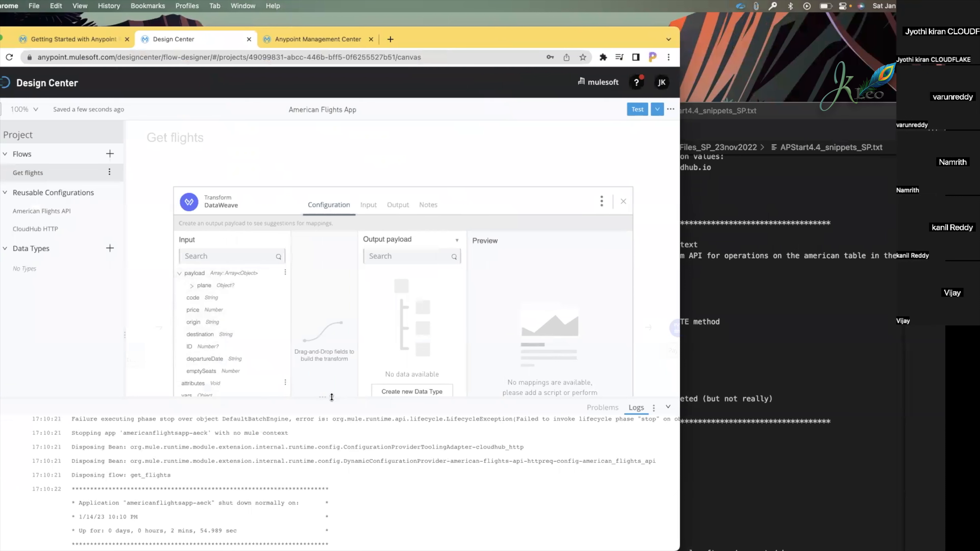
pyautogui.moveTo(332, 397); pyautogui.dragTo(333, 486)
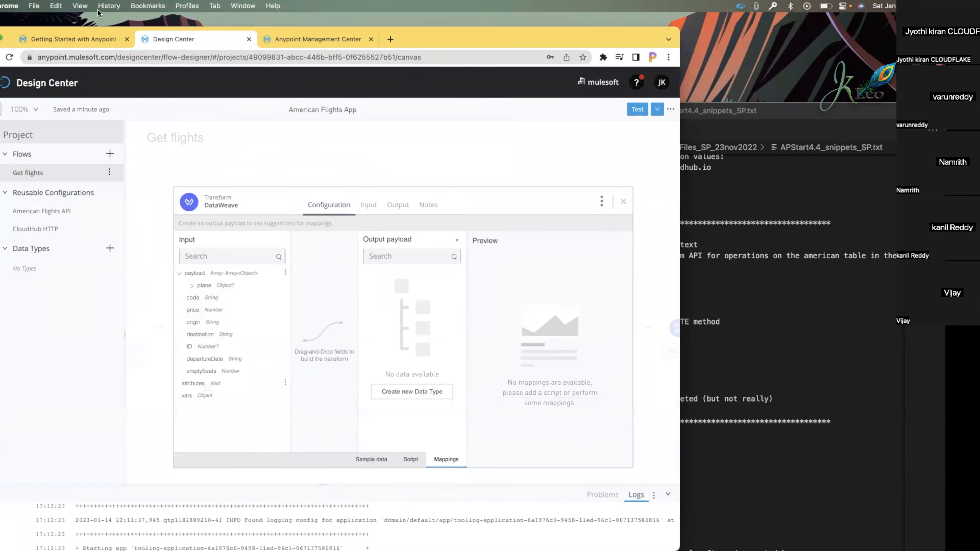
# Step: Check walkthrough steps 34 and 35 and start creating a new data type for the Transform output payload
pyautogui.click(86, 39)
pyautogui.scroll(-2, 283, 318)
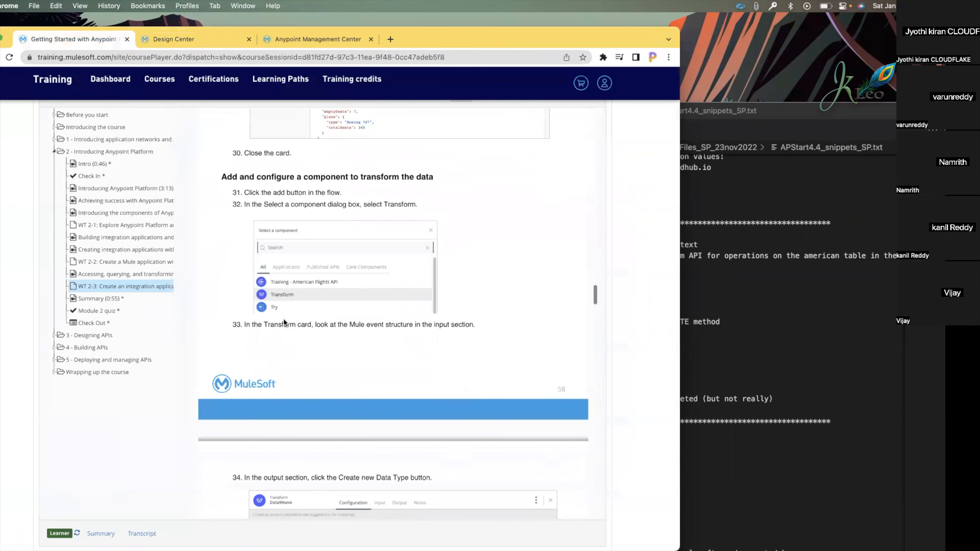
pyautogui.scroll(-10, 283, 318)
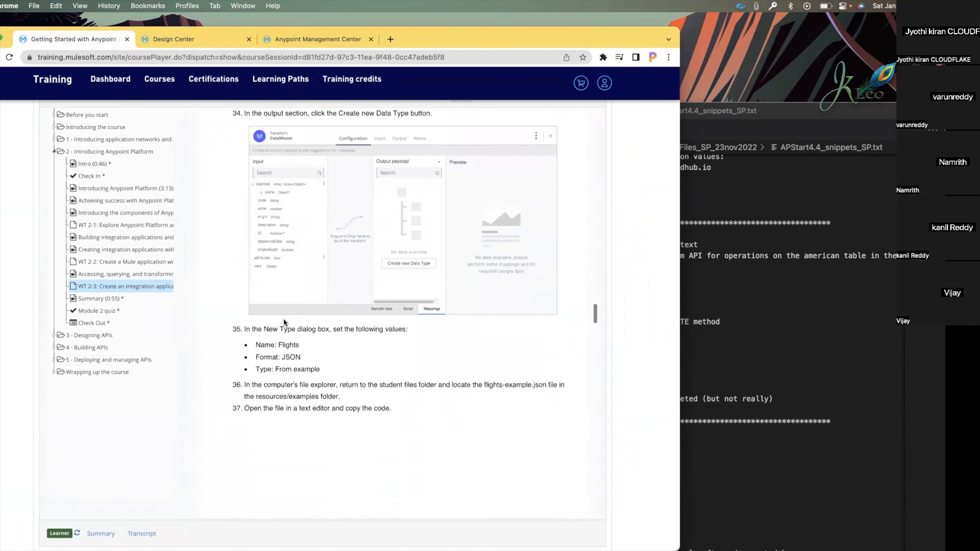
pyautogui.scroll(2, 251, 332)
pyautogui.click(157, 38)
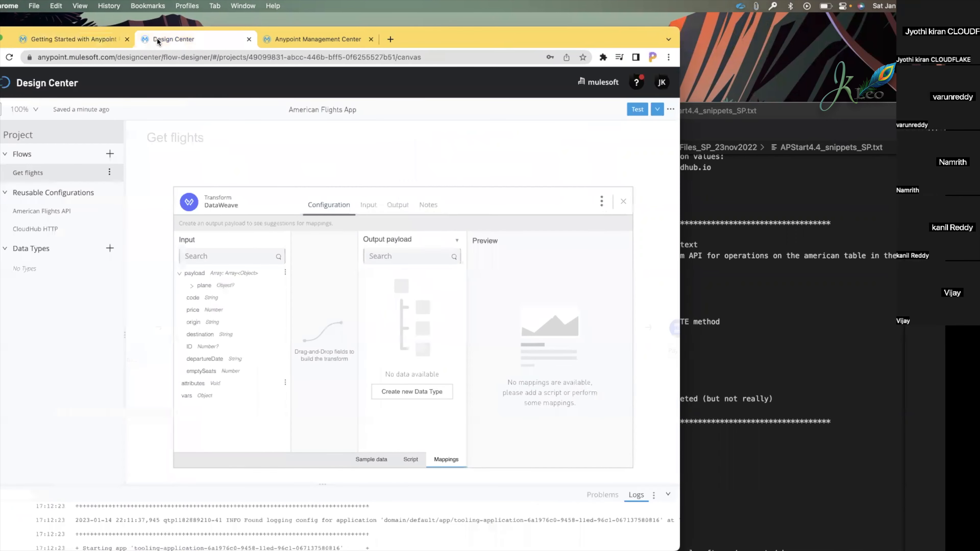
pyautogui.click(402, 393)
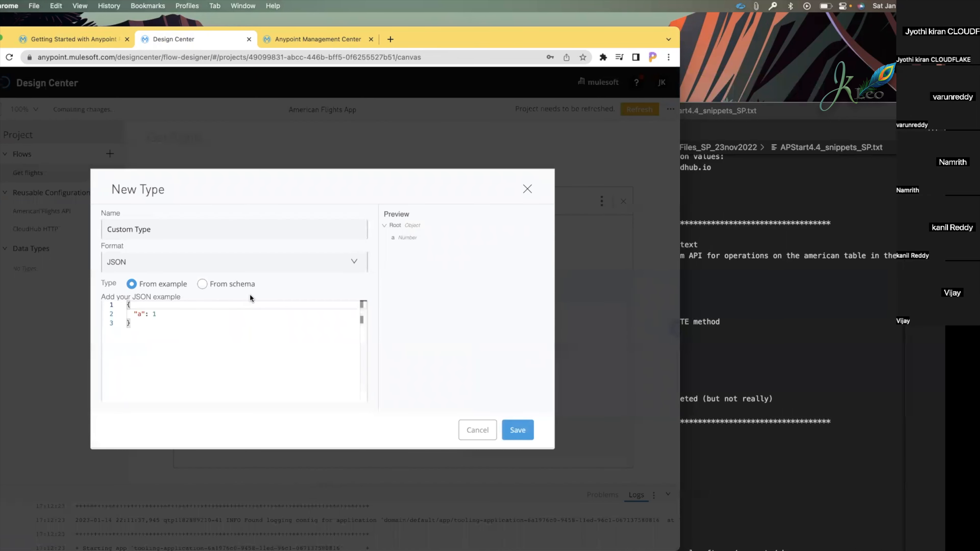
# Step: Examine the structure of the first flight object in the API Client response and return to the New Type dialog
pyautogui.hotkey('ctrl', 'Right')
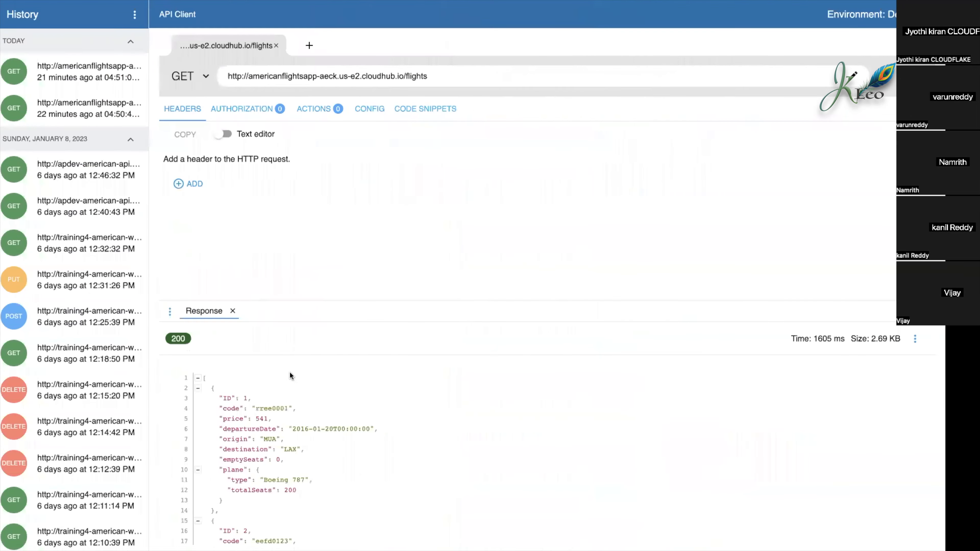
pyautogui.moveTo(215, 388); pyautogui.dragTo(222, 499)
pyautogui.click(238, 493)
pyautogui.moveTo(208, 378); pyautogui.dragTo(226, 508)
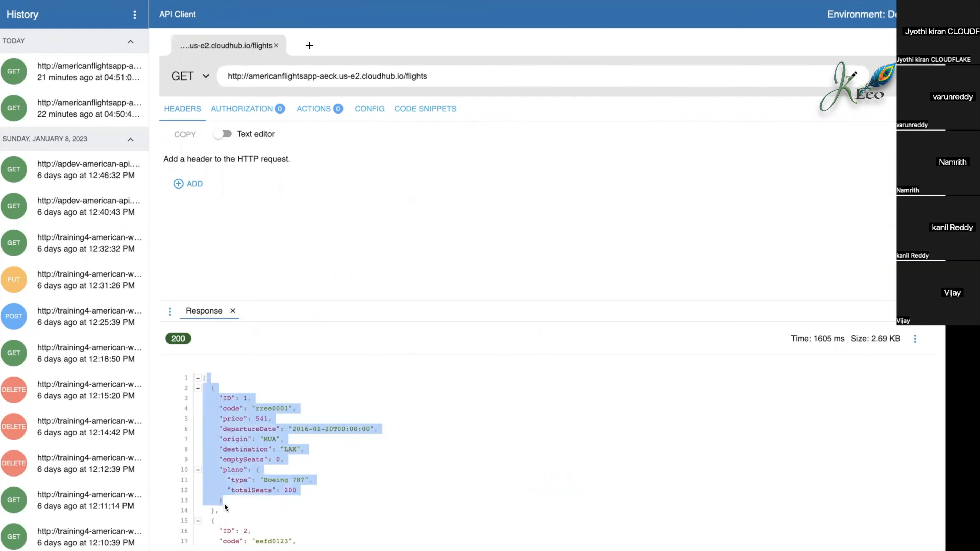
pyautogui.click(225, 508)
pyautogui.hotkey('ctrl', 'Left')
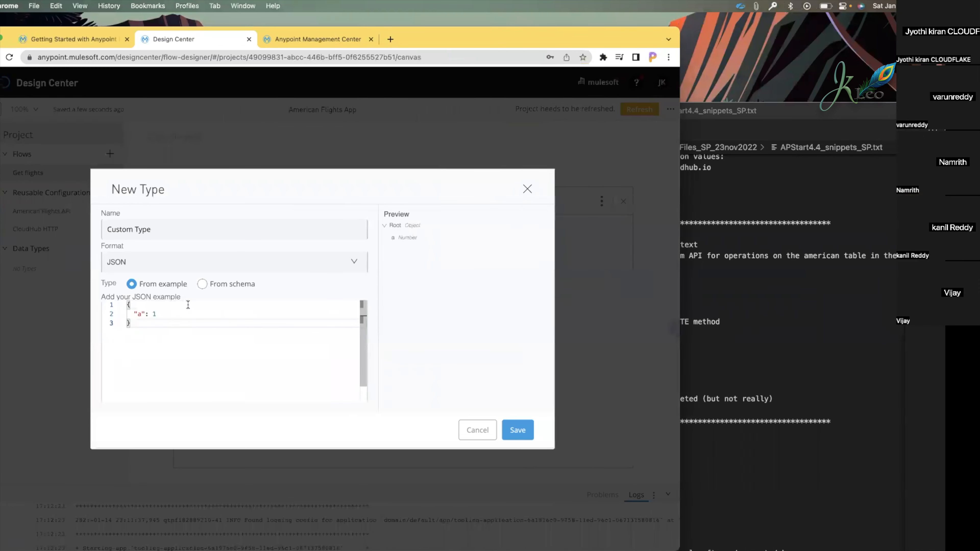
# Step: Copy the data type name from walkthrough step 35 and name the new type Flights
pyautogui.click(88, 41)
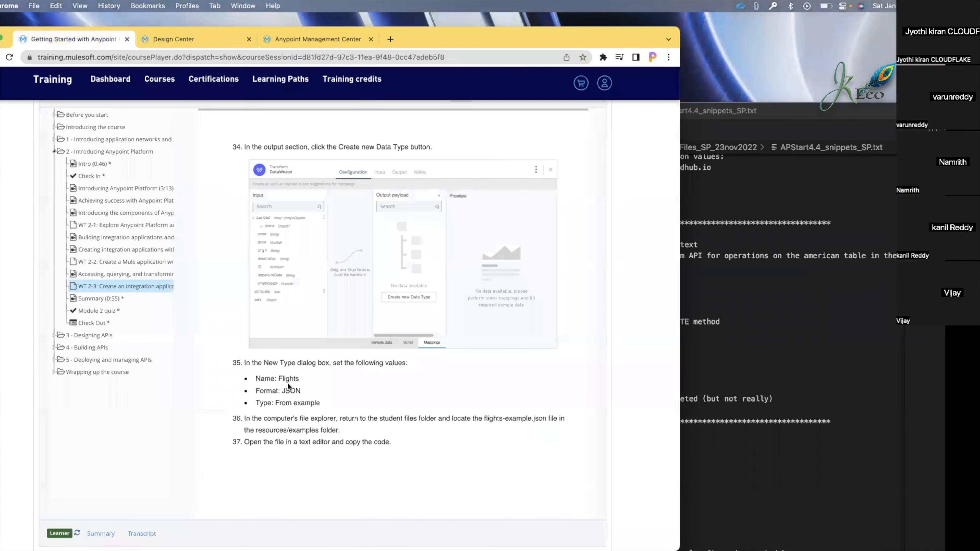
pyautogui.doubleClick(289, 379)
pyautogui.press('super+c')
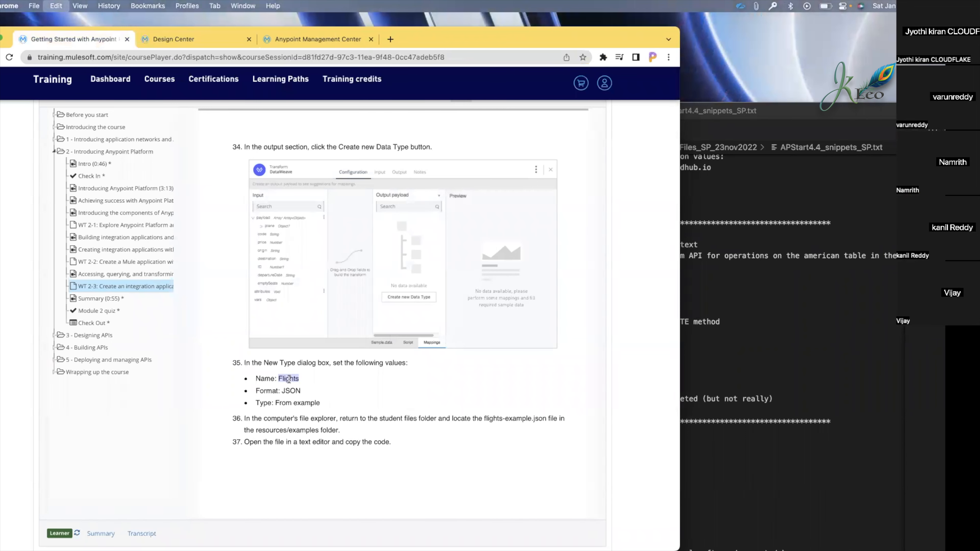
pyautogui.click(148, 40)
pyautogui.tripleClick(167, 224)
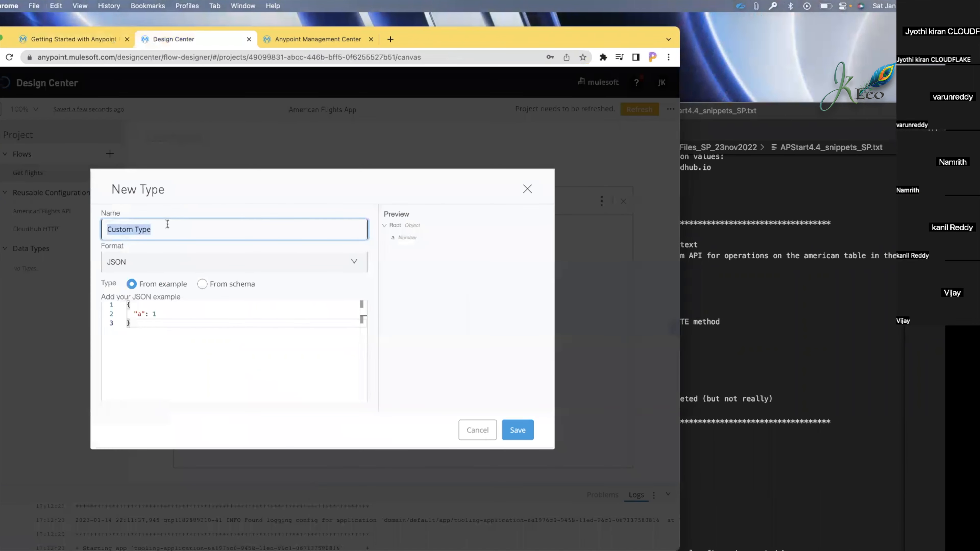
pyautogui.press('super+v')
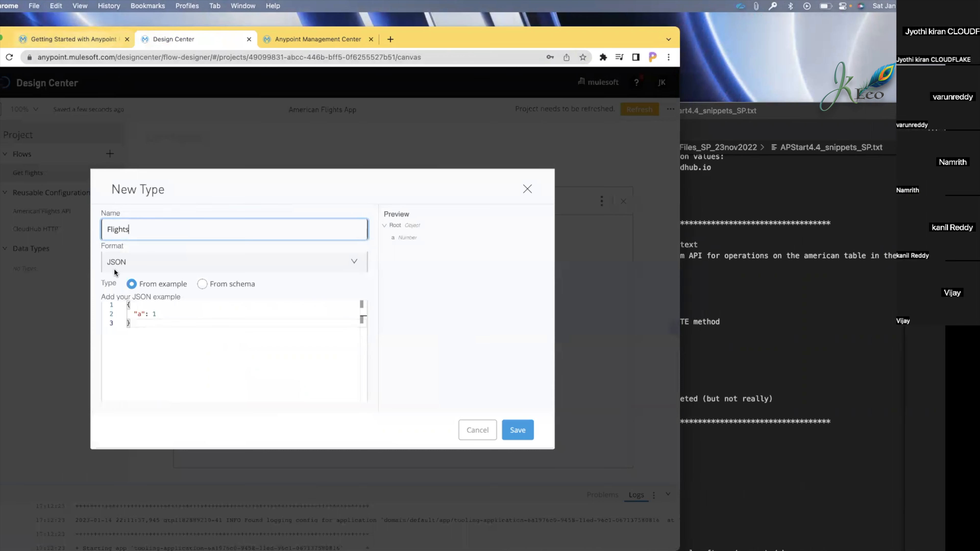
# Step: Choose JSON as the Flights type's format and check the From example setting against walkthrough step 35
pyautogui.click(127, 261)
pyautogui.click(127, 284)
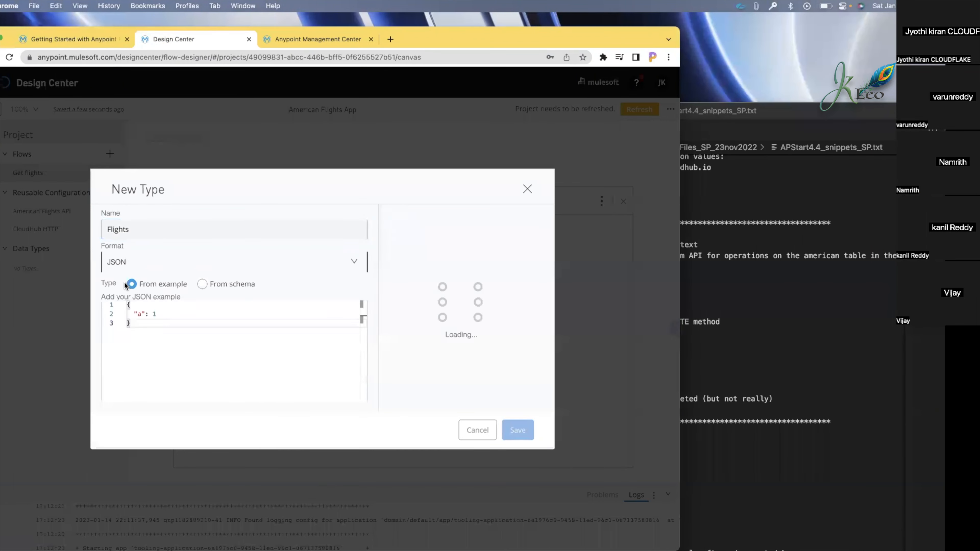
pyautogui.click(164, 267)
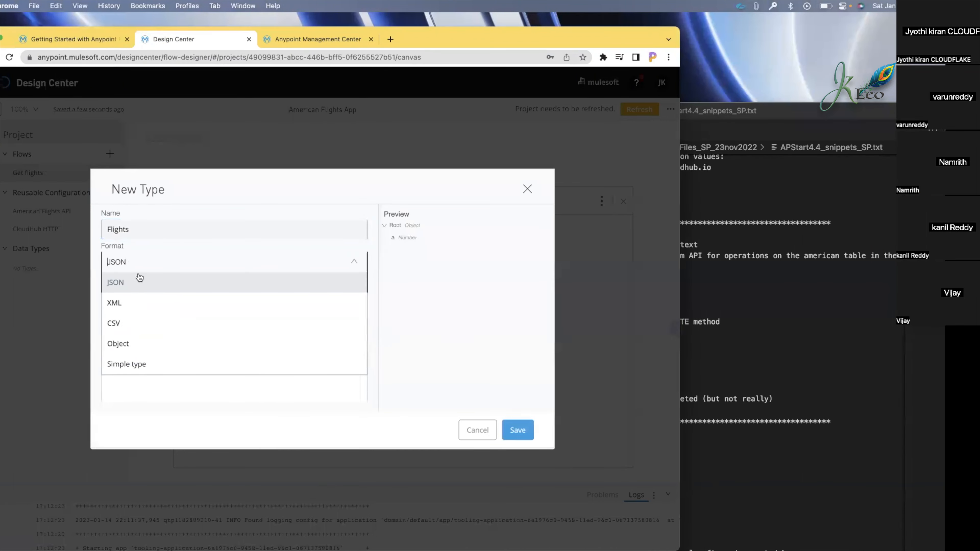
pyautogui.click(126, 281)
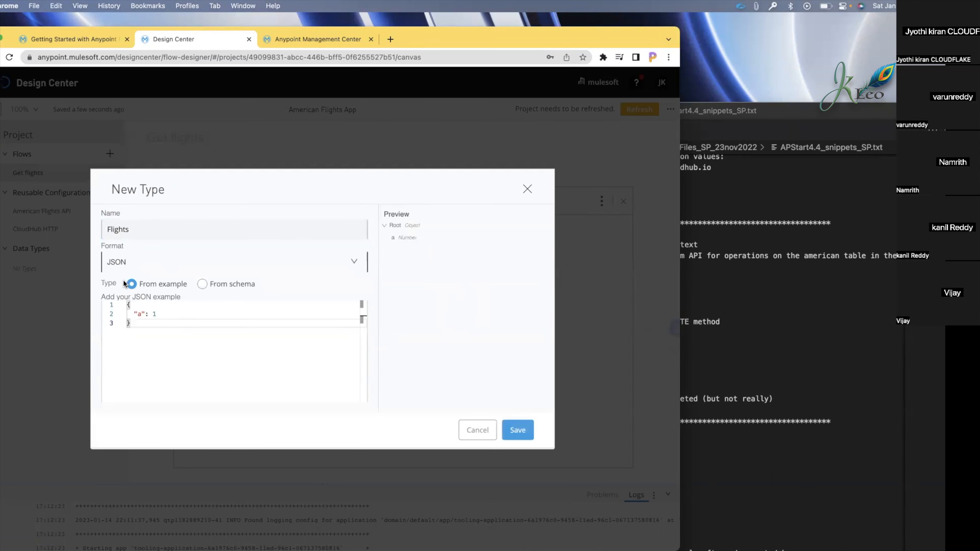
pyautogui.click(178, 324)
pyautogui.click(78, 42)
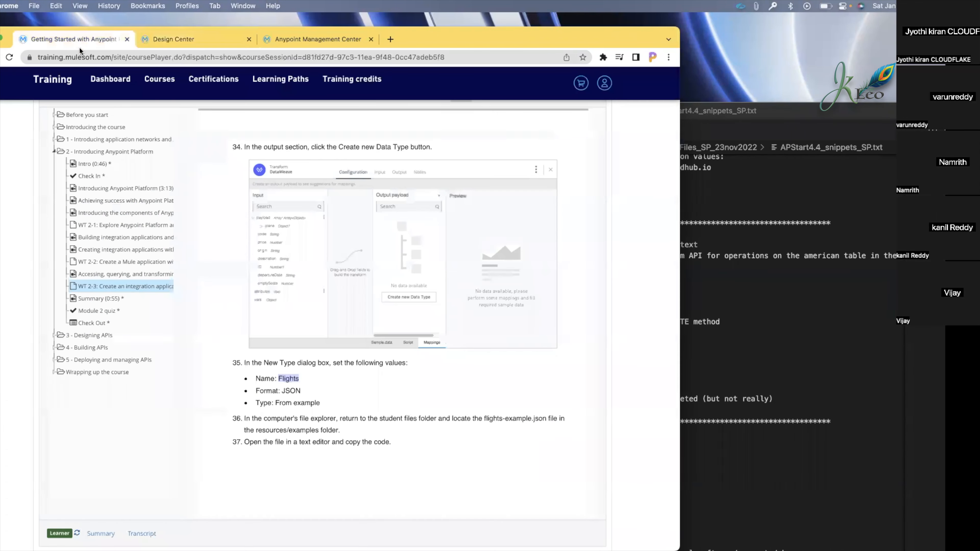
pyautogui.moveTo(275, 403); pyautogui.dragTo(319, 403)
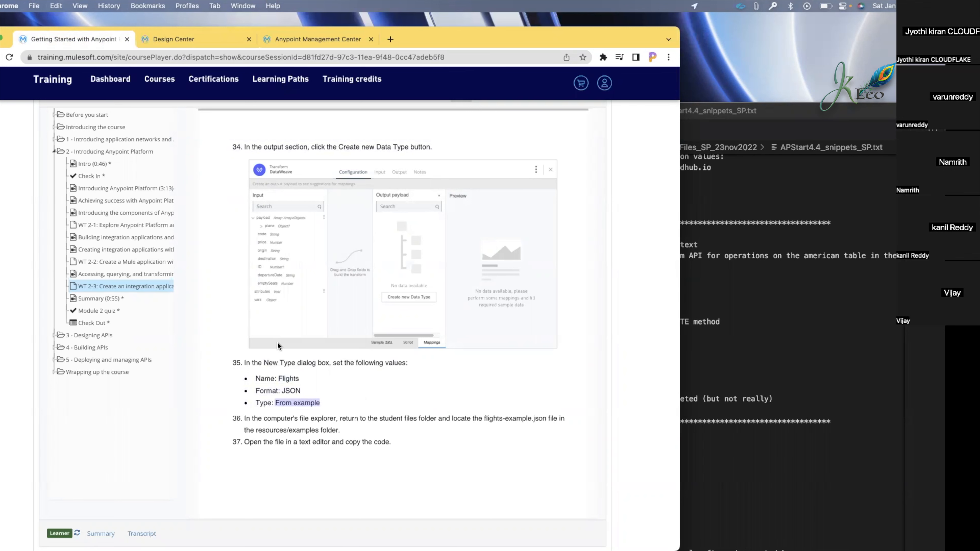
pyautogui.click(161, 39)
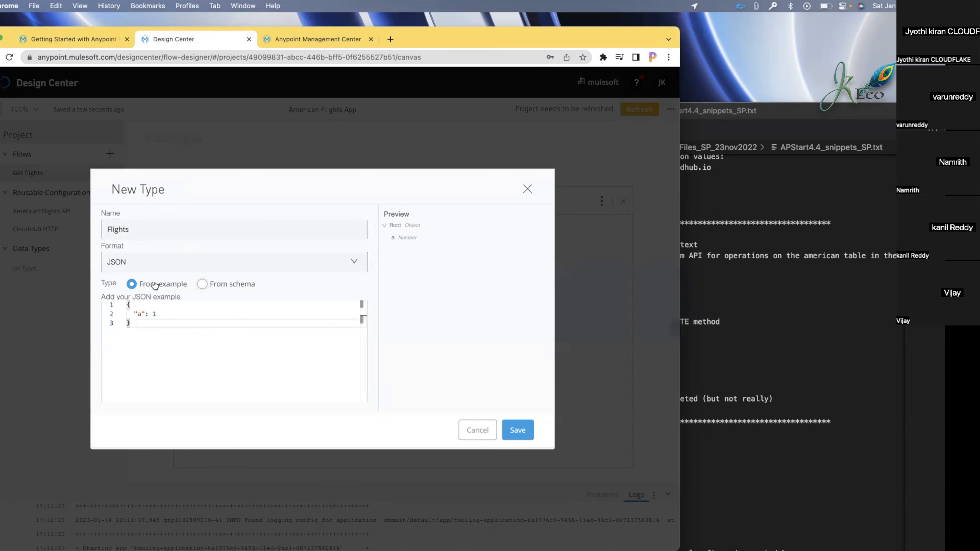
# Step: Read walkthrough step 36, switch to Finder, and open the resources/examples folder in the student files
pyautogui.click(72, 41)
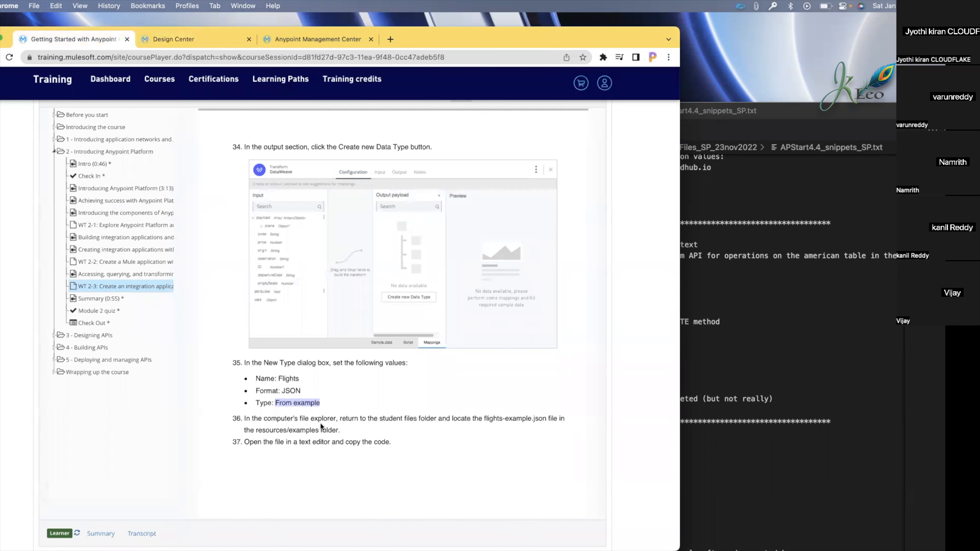
pyautogui.click(352, 434)
pyautogui.press('super+Tab')
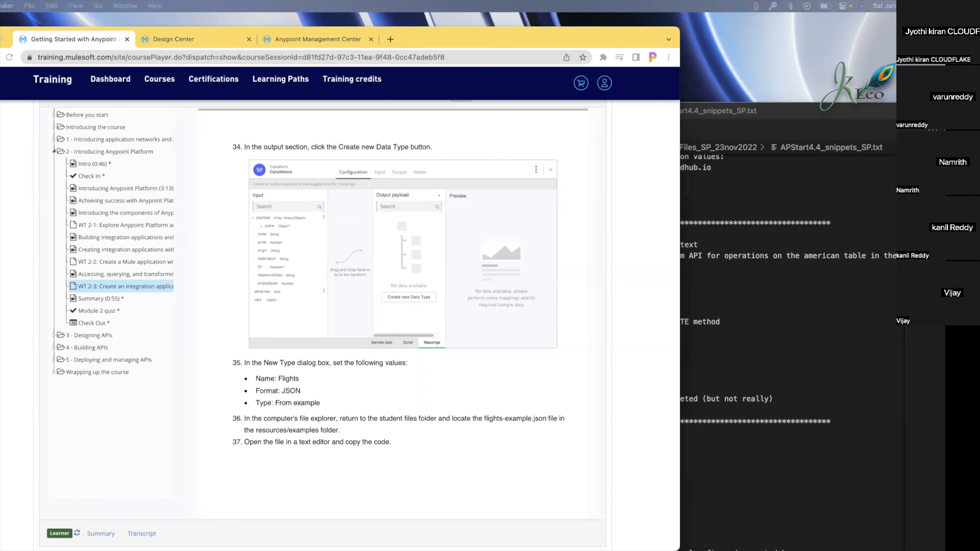
pyautogui.moveTo(2, 332); pyautogui.dragTo(734, 162)
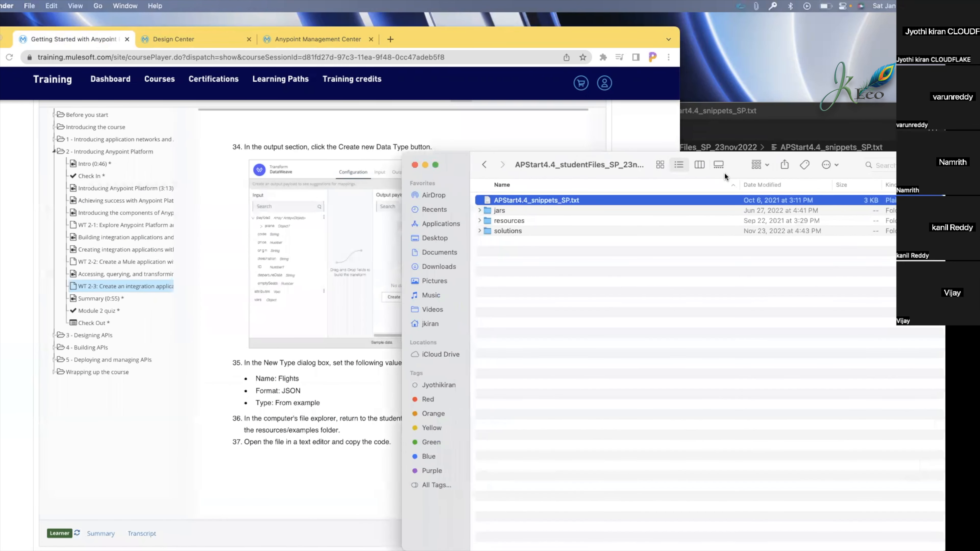
pyautogui.click(508, 221)
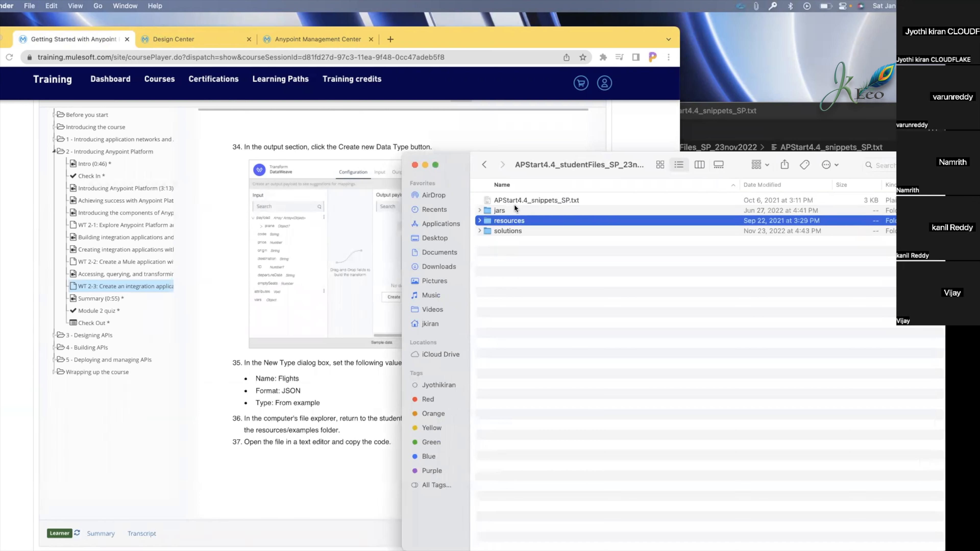
pyautogui.doubleClick(507, 219)
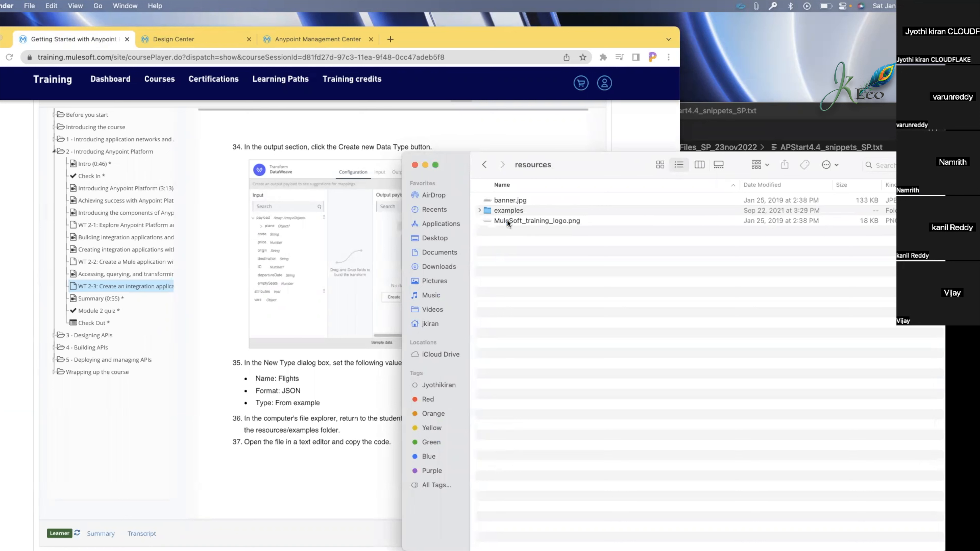
pyautogui.doubleClick(511, 209)
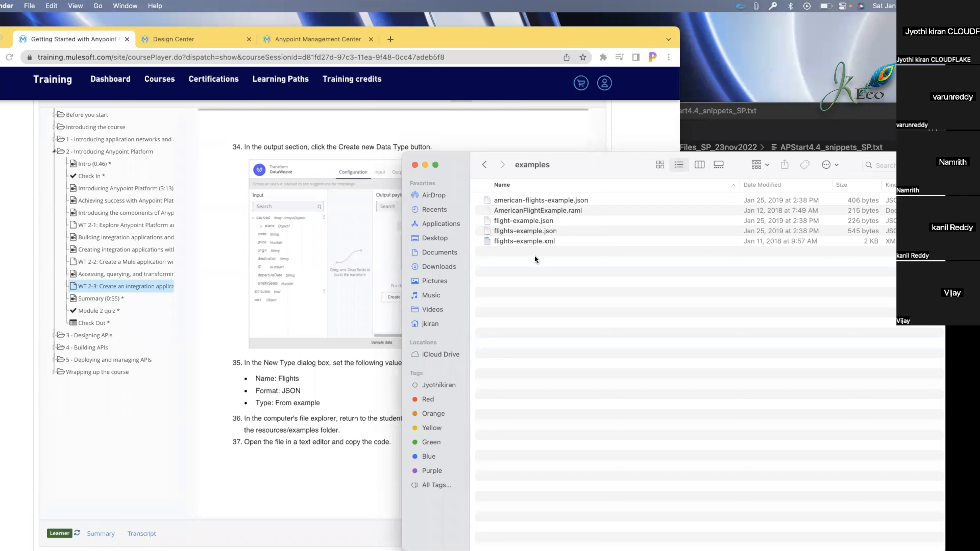
# Step: Check the file name in walkthrough step 36 and select flights-example.json in the examples folder
pyautogui.click(352, 430)
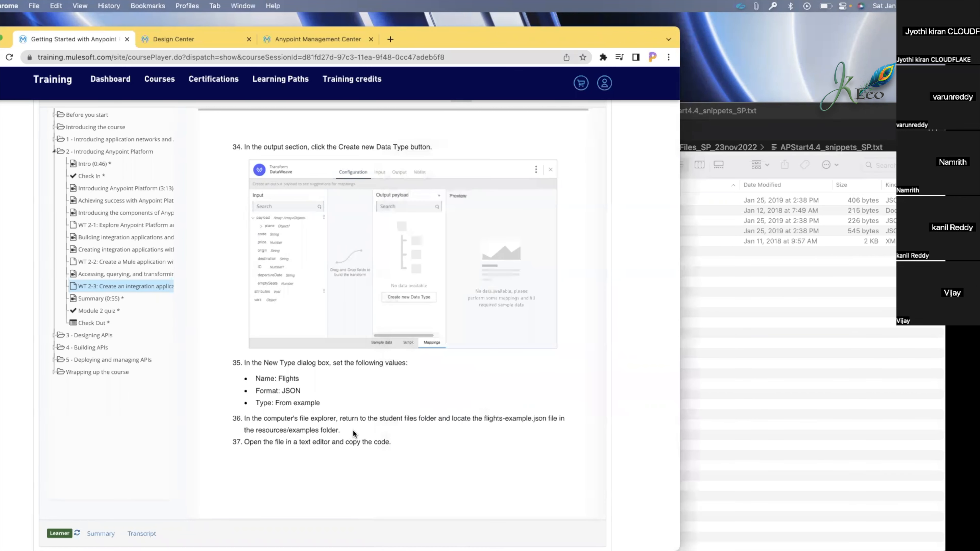
pyautogui.click(770, 303)
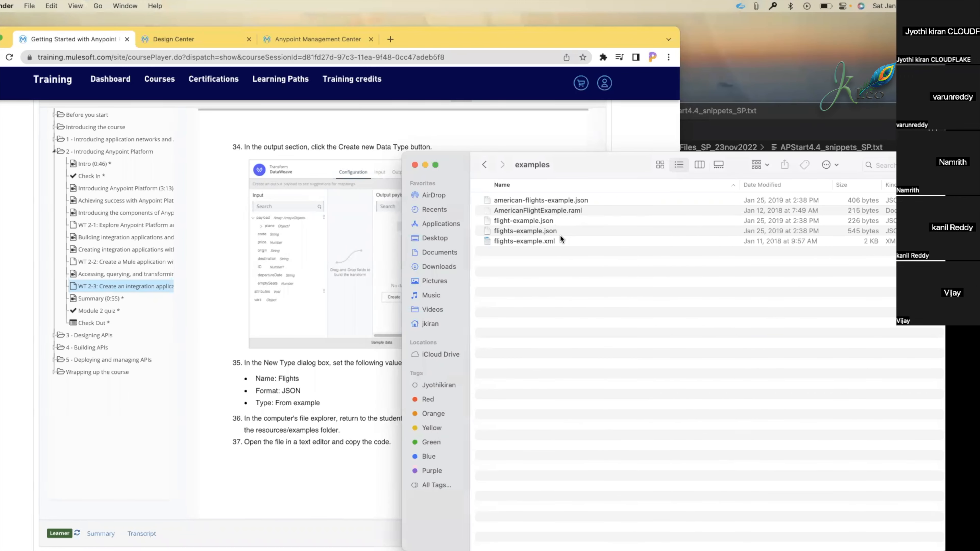
pyautogui.click(554, 232)
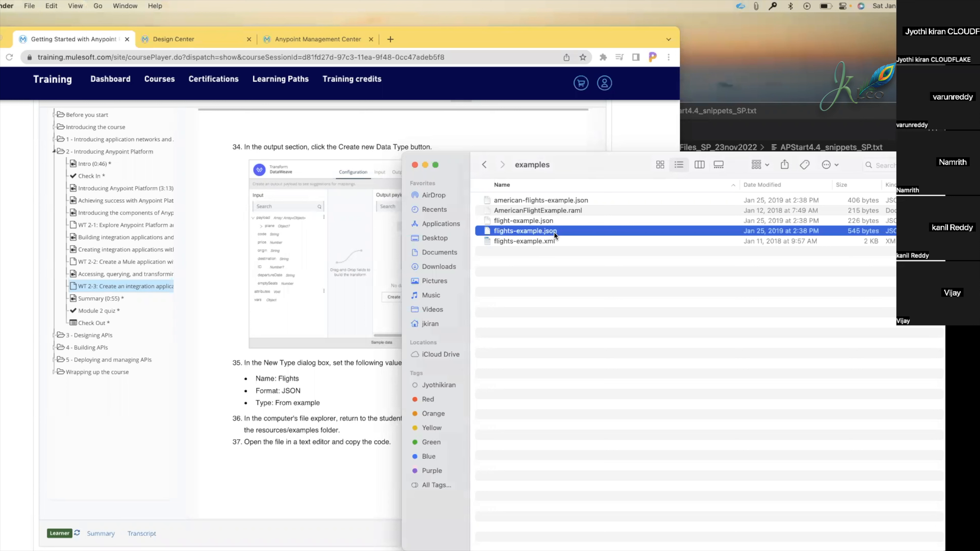
pyautogui.click(364, 406)
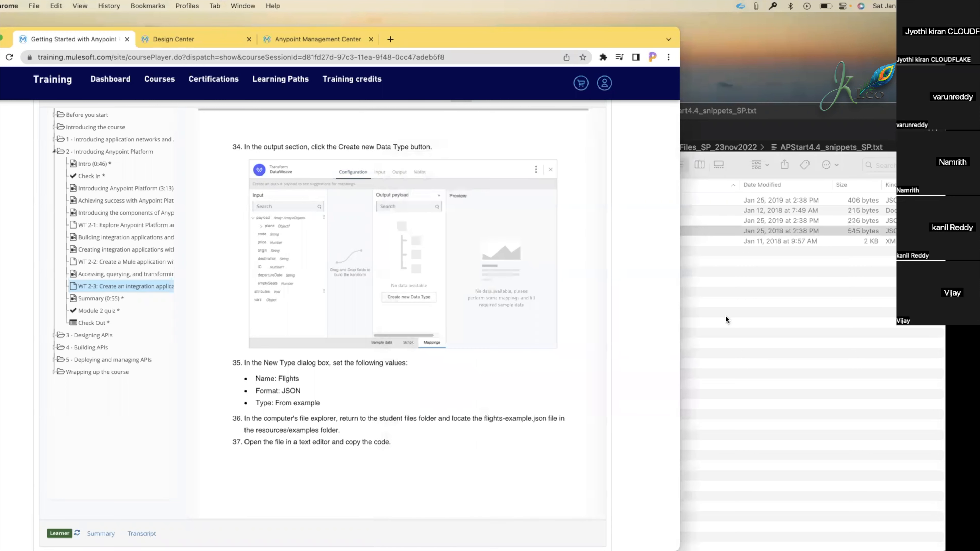
pyautogui.click(691, 295)
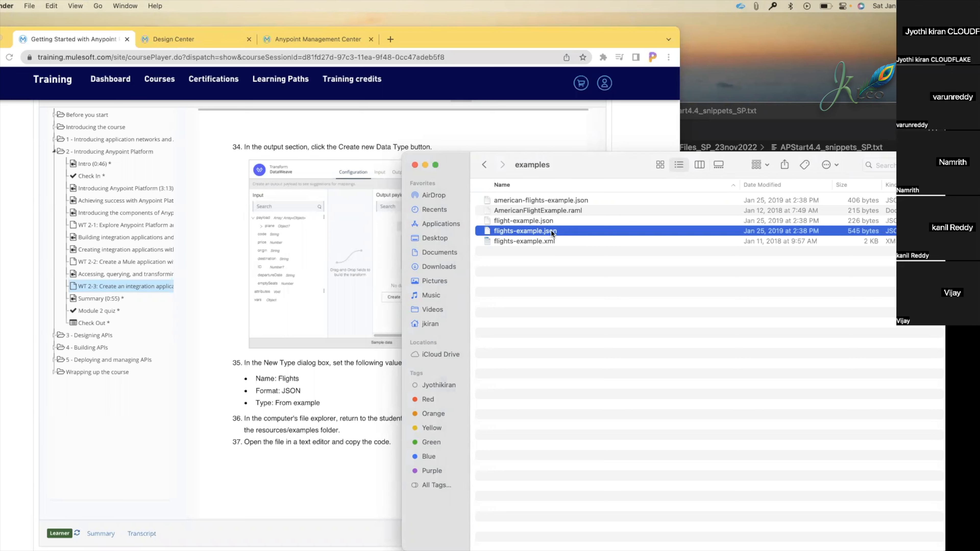
# Step: Open flights-example.json in Visual Studio Code, select all of its JSON code for copying, and return to the walkthrough
pyautogui.rightClick(551, 229)
pyautogui.moveTo(589, 249)
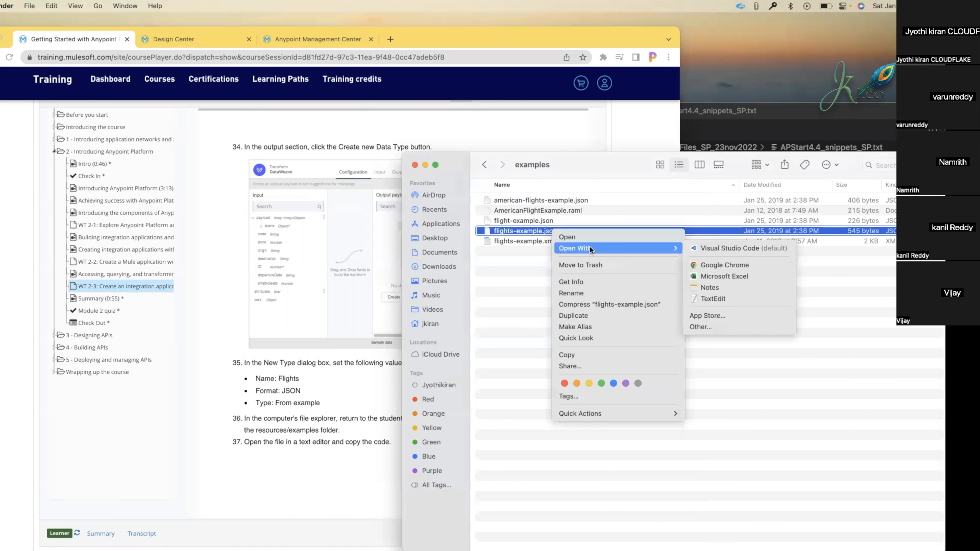
pyautogui.click(706, 249)
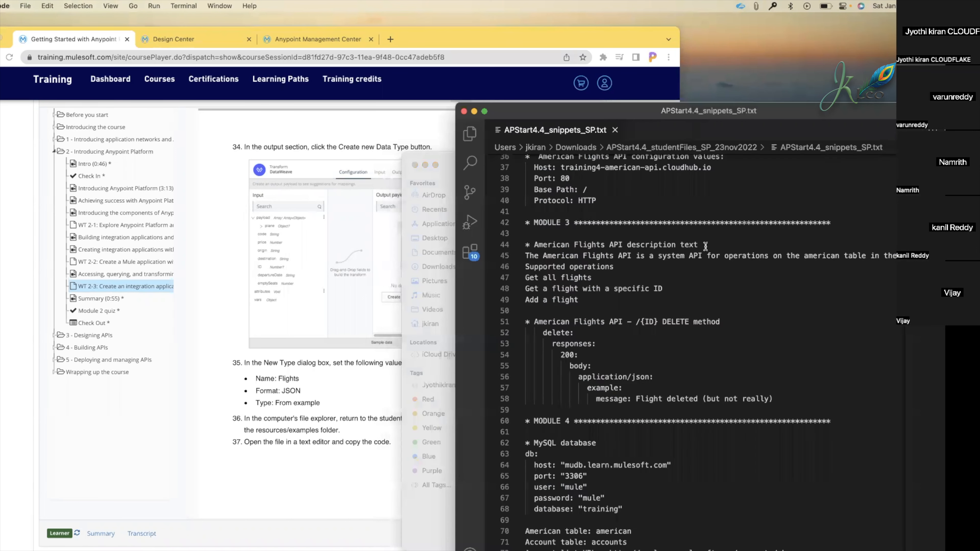
pyautogui.moveTo(537, 422); pyautogui.dragTo(517, 159)
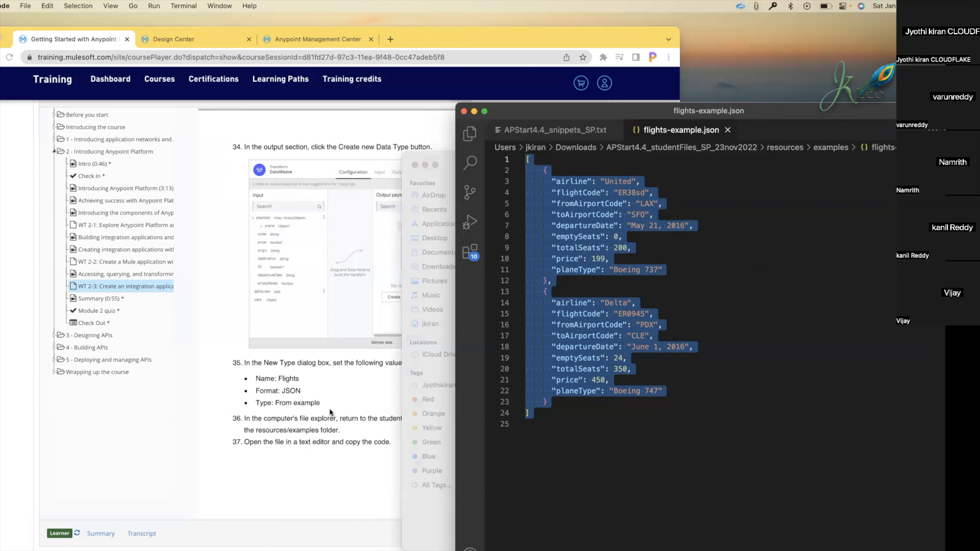
pyautogui.click(361, 388)
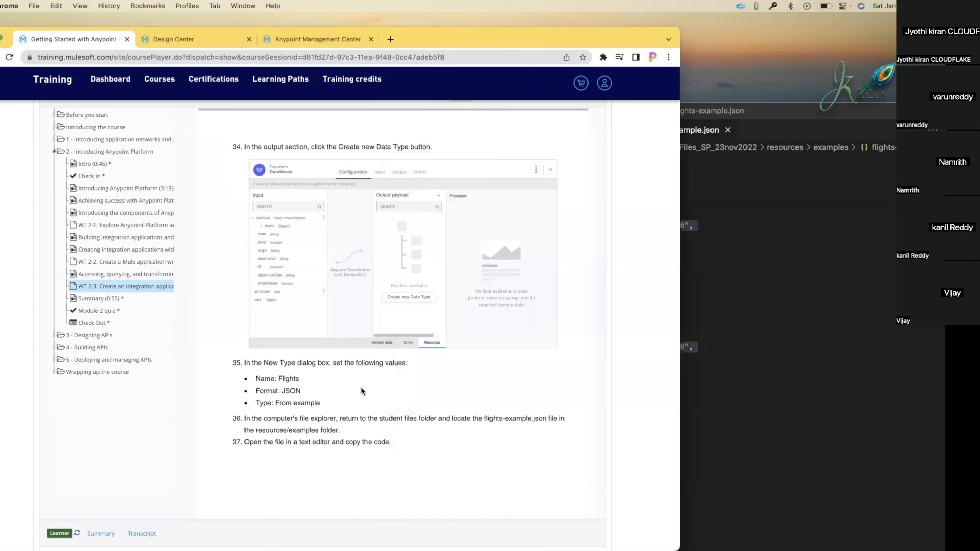
# Step: Replace the default JSON example of the Flights type in Design Center with the copied flights-example.json code and check the generated preview
pyautogui.click(182, 39)
pyautogui.moveTo(134, 328); pyautogui.dragTo(126, 305)
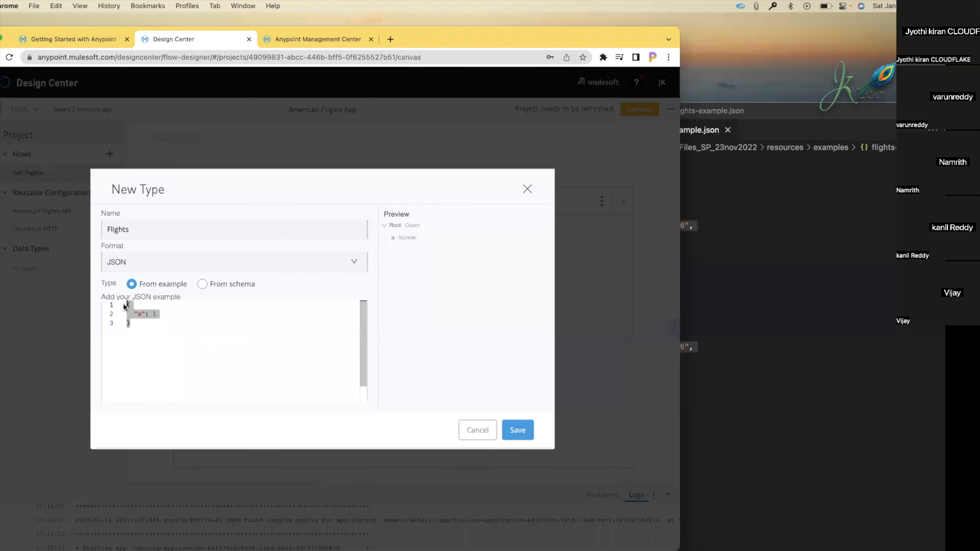
pyautogui.press('super+v')
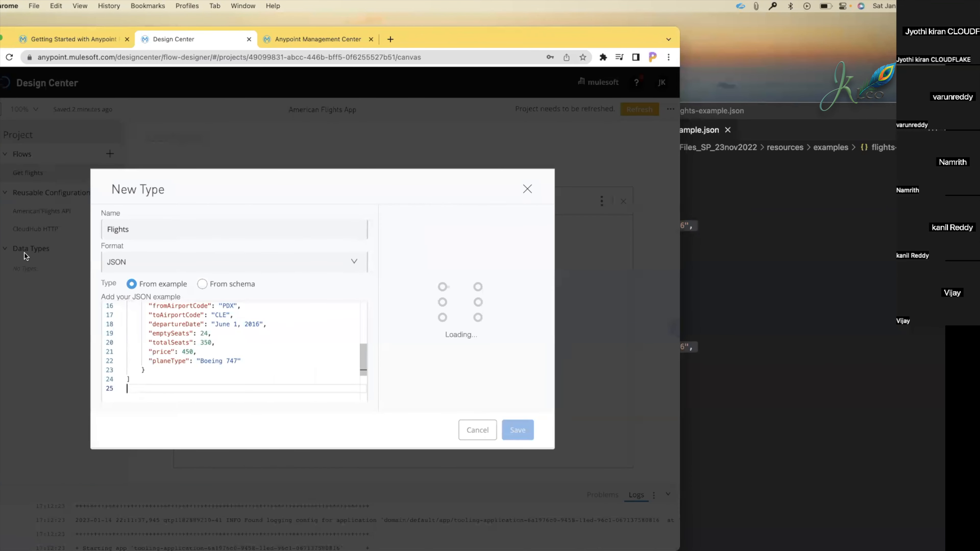
pyautogui.scroll(5, 179, 354)
pyautogui.scroll(-3, 179, 354)
pyautogui.scroll(3, 178, 347)
pyautogui.scroll(-3, 179, 343)
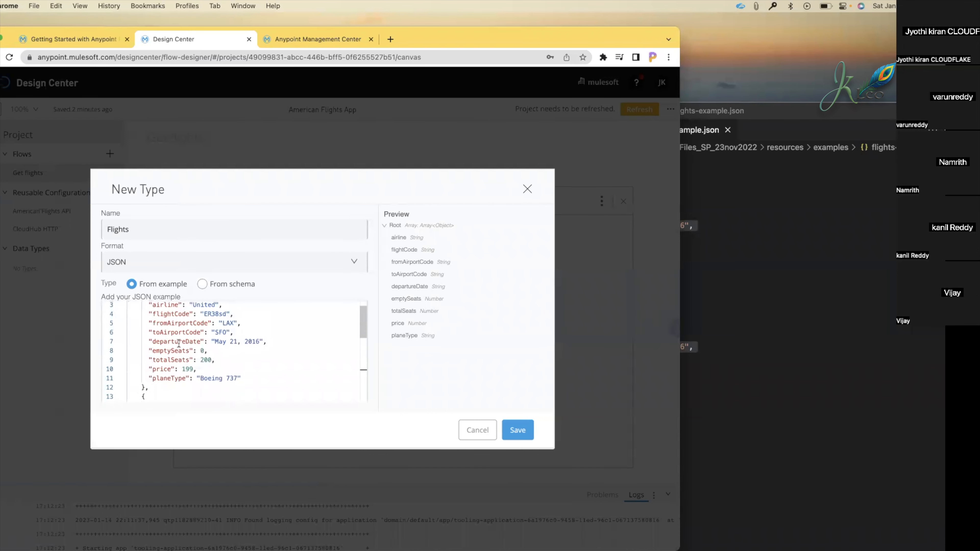
pyautogui.scroll(3, 179, 344)
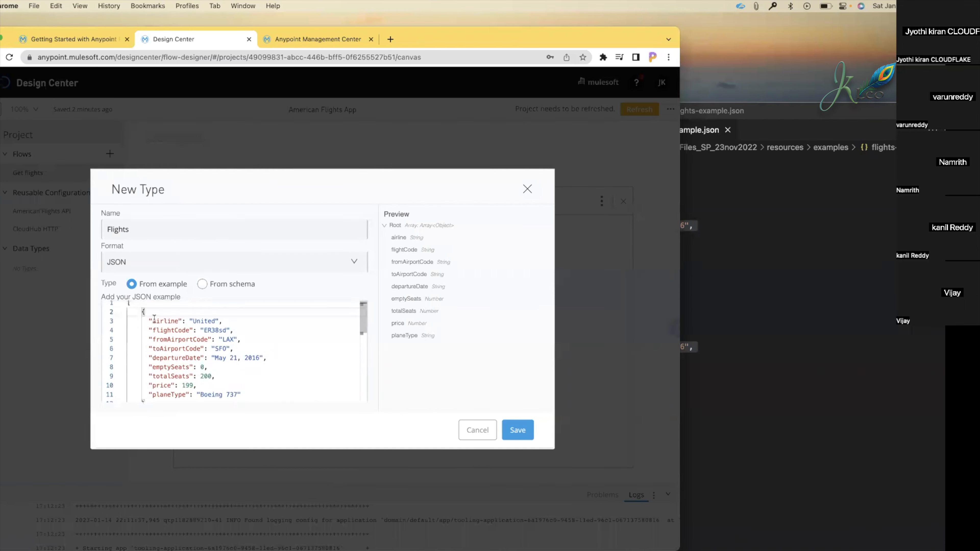
# Step: Compare the nested plane fields in the API Client's flights response with the flat fields of the Flights type's JSON example
pyautogui.hotkey('ctrl', 'Right')
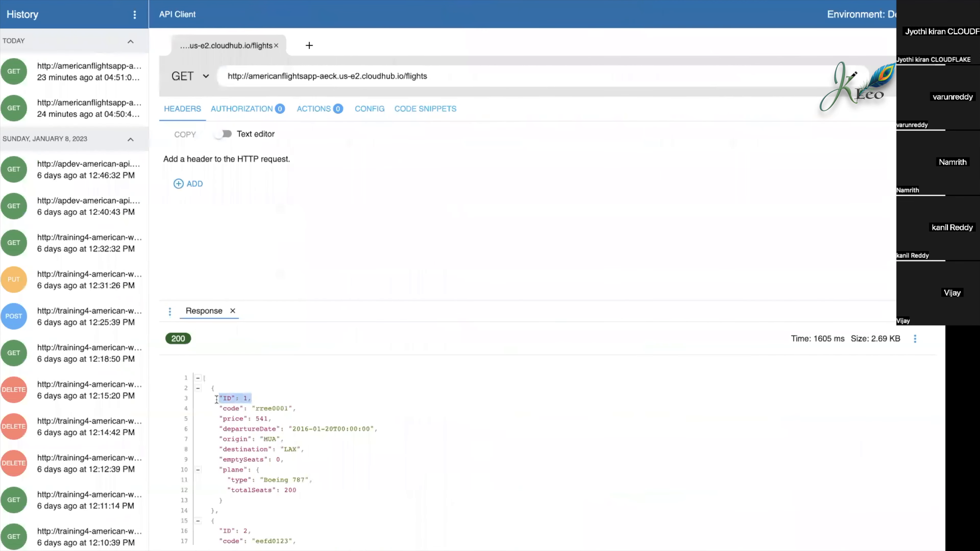
pyautogui.moveTo(263, 470); pyautogui.dragTo(269, 491)
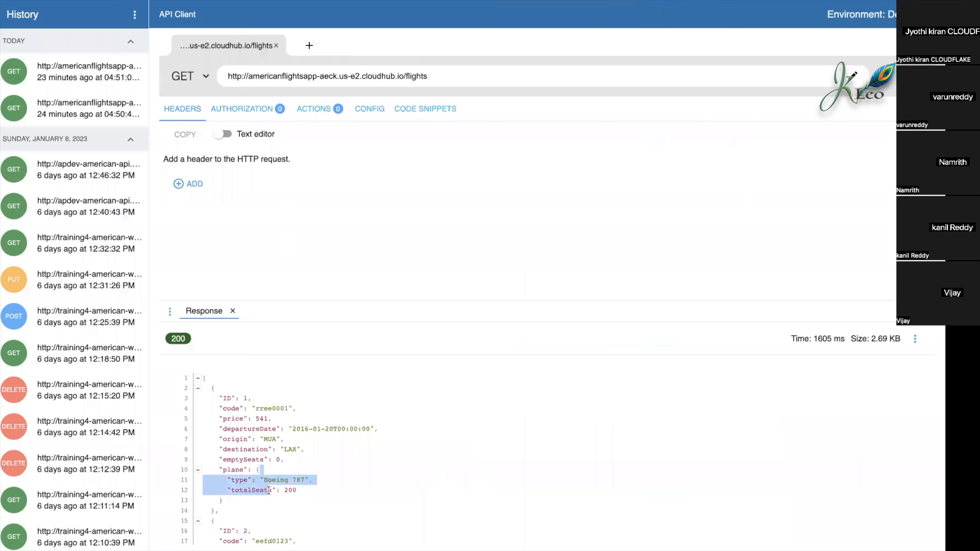
pyautogui.hotkey('ctrl', 'Left')
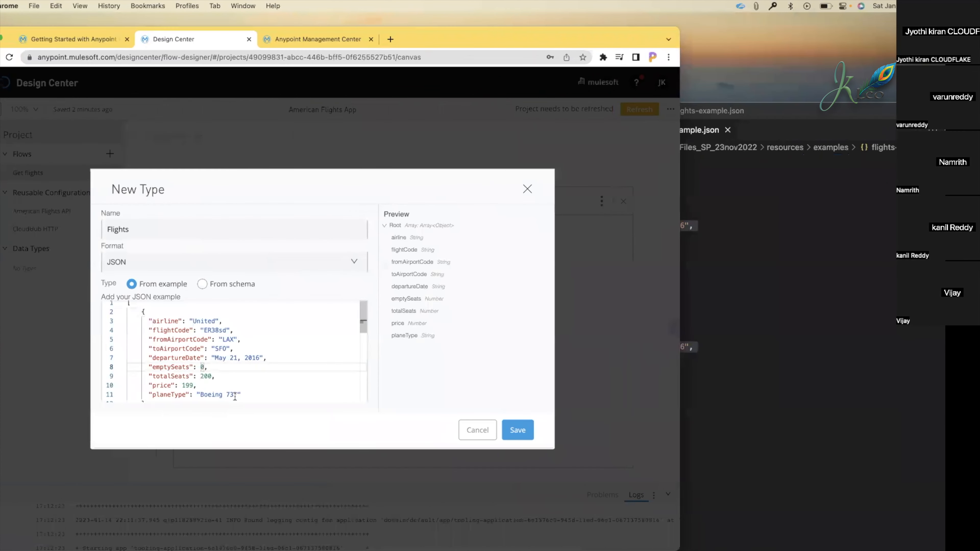
pyautogui.click(243, 397)
pyautogui.moveTo(243, 397); pyautogui.dragTo(174, 333)
pyautogui.scroll(3, 172, 332)
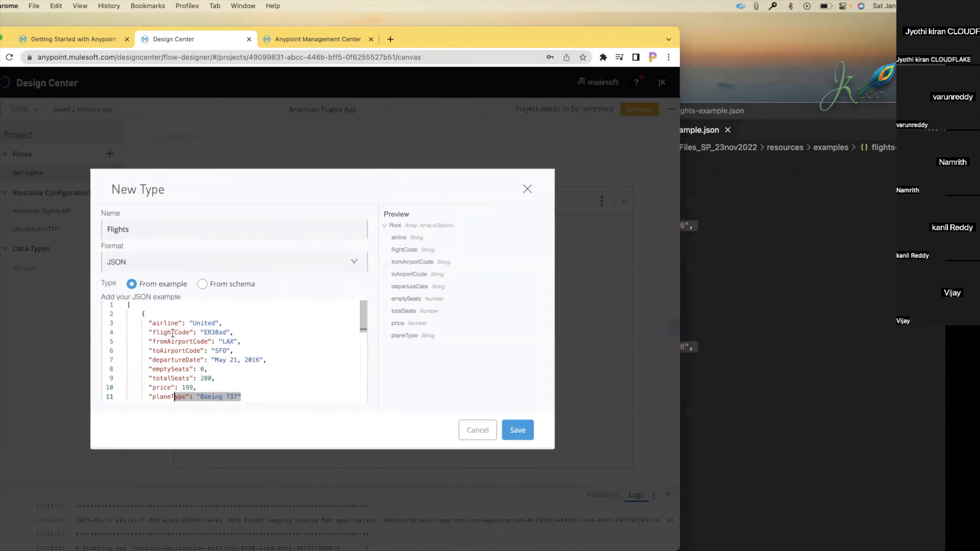
pyautogui.click(149, 309)
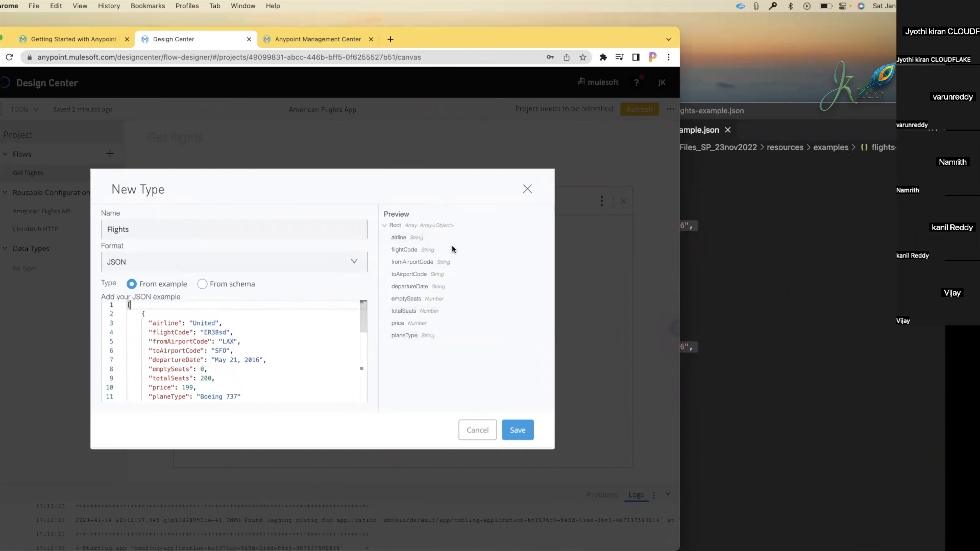
pyautogui.click(230, 340)
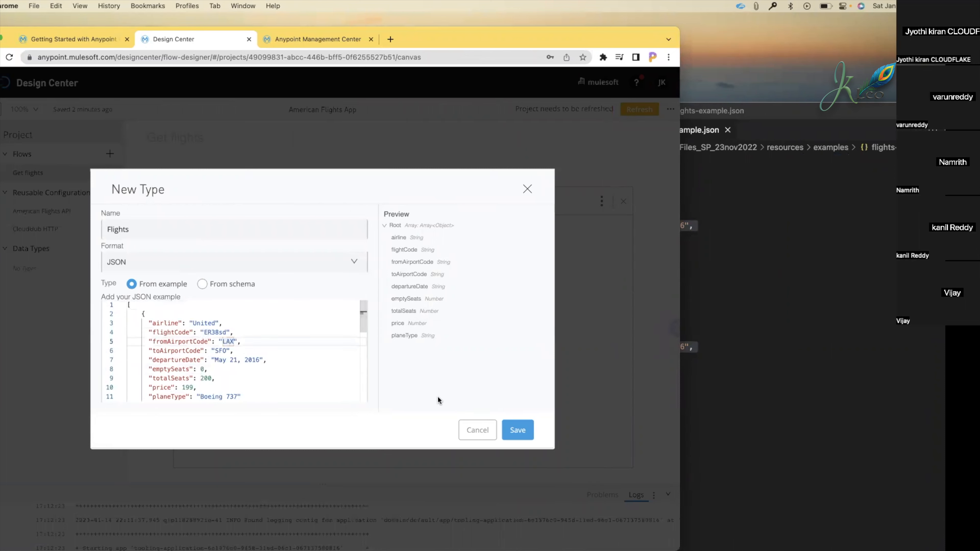
# Step: Save the Flights data type and return to the walkthrough
pyautogui.click(531, 433)
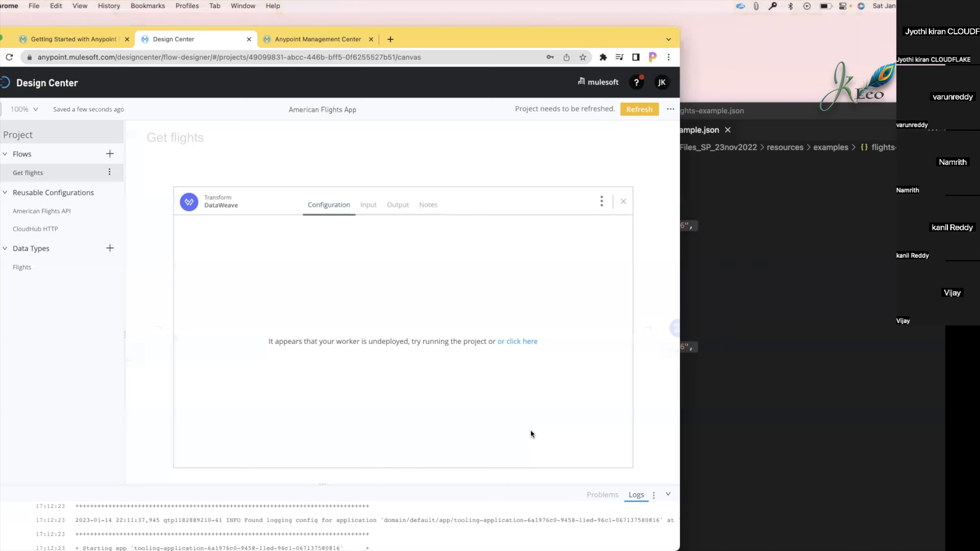
pyautogui.click(102, 45)
pyautogui.scroll(-1, 306, 445)
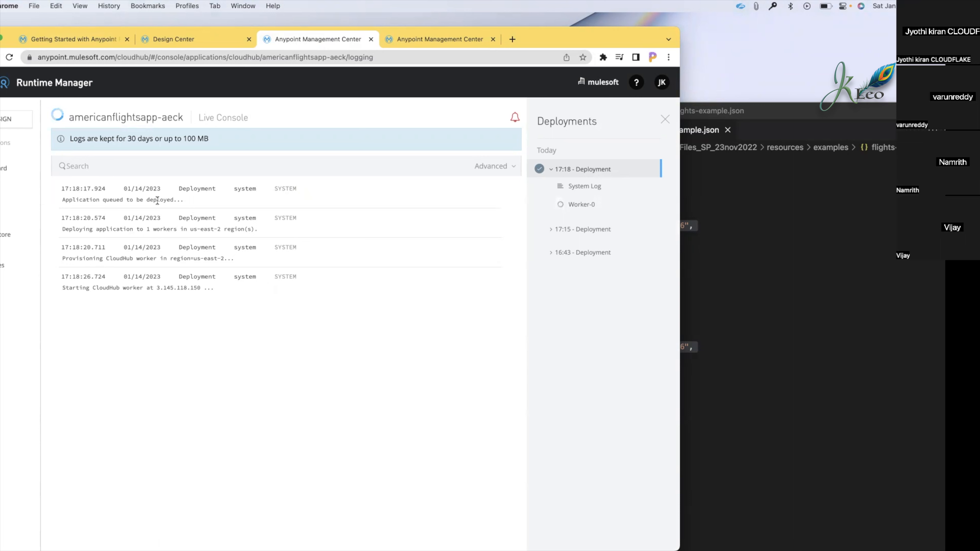
# Step: Examine the americanflightsapp-aeck application's settings, its restart and delete options, and its latest deployment log in Runtime Manager
pyautogui.doubleClick(93, 117)
pyautogui.click(222, 202)
pyautogui.click(0, 289)
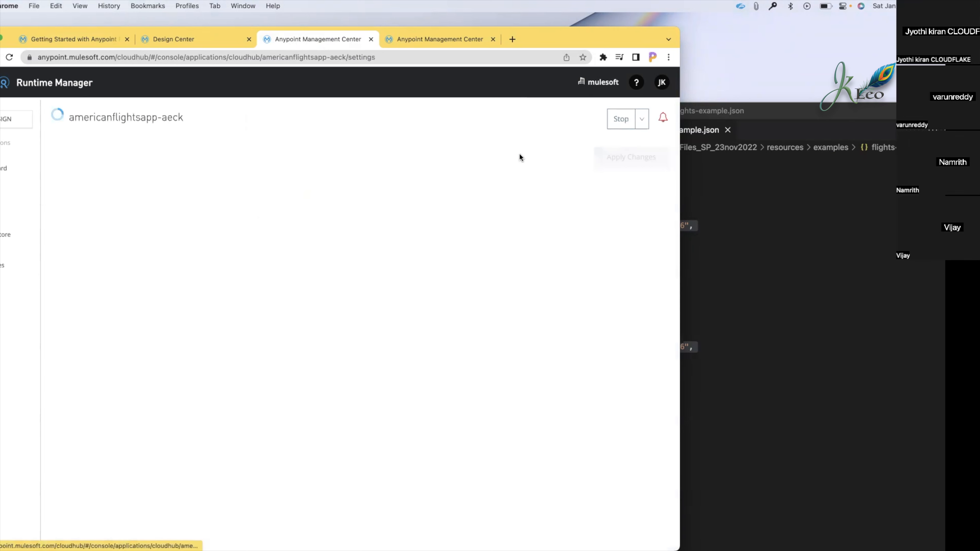
pyautogui.click(642, 120)
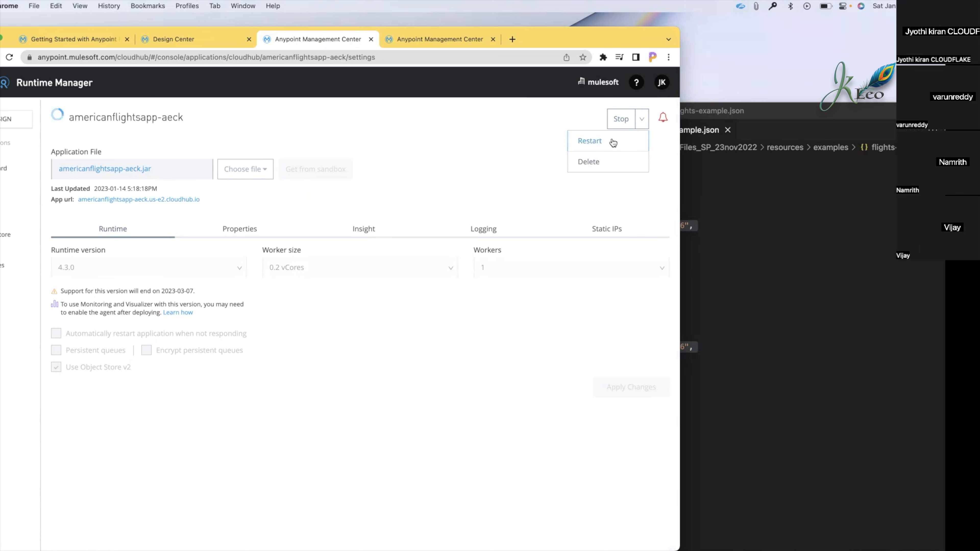
pyautogui.click(452, 156)
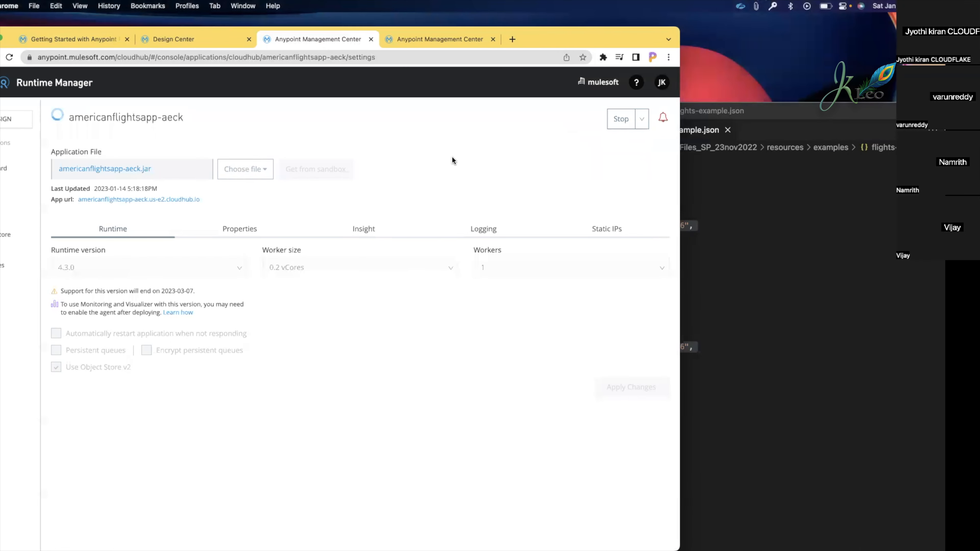
pyautogui.click(4, 214)
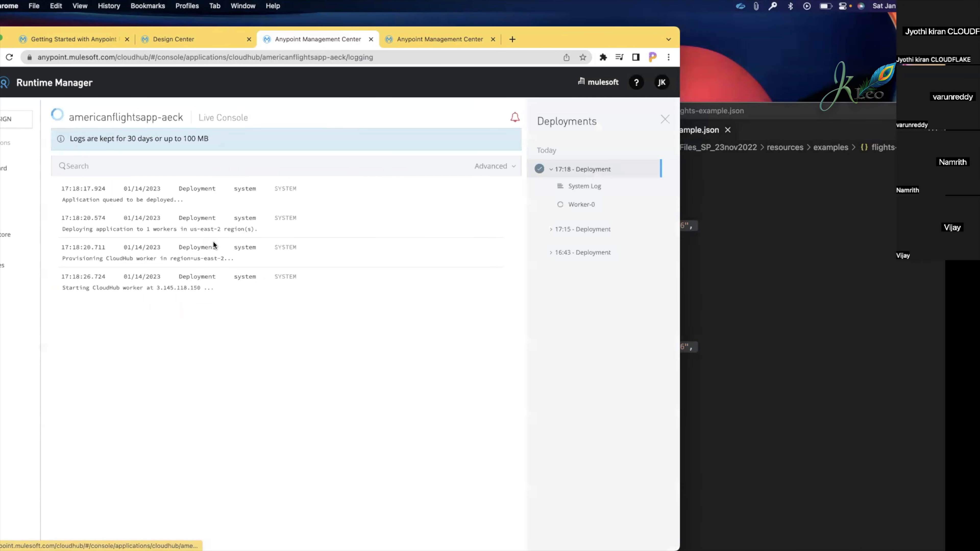
pyautogui.moveTo(60, 287); pyautogui.dragTo(222, 293)
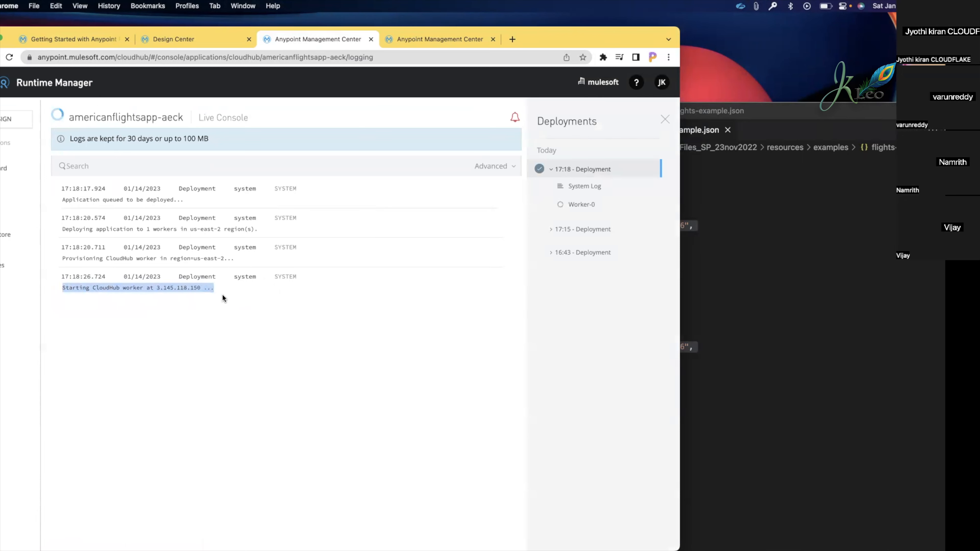
pyautogui.click(236, 293)
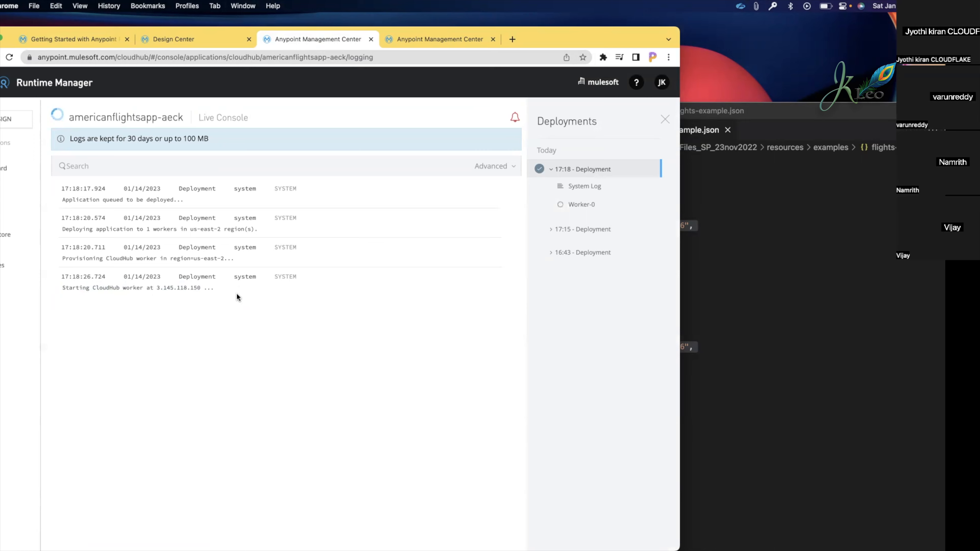
# Step: Return to Design Center, start adding a component before the Logger in the Get flights flow, and search for "trans"
pyautogui.hotkey('ctrl', 'shift', 'Tab')
pyautogui.click(403, 327)
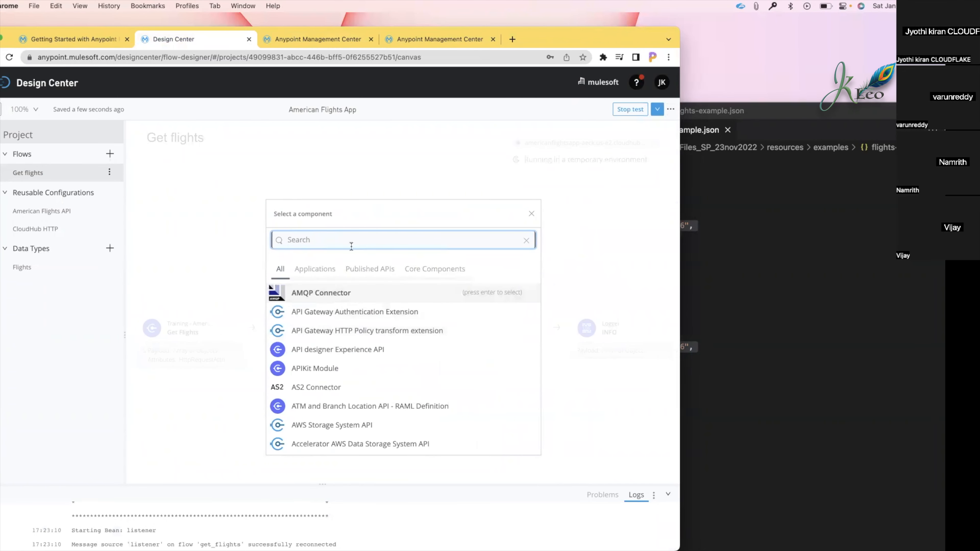
pyautogui.write('trans')
pyautogui.hotkey('ctrl', 'Right')
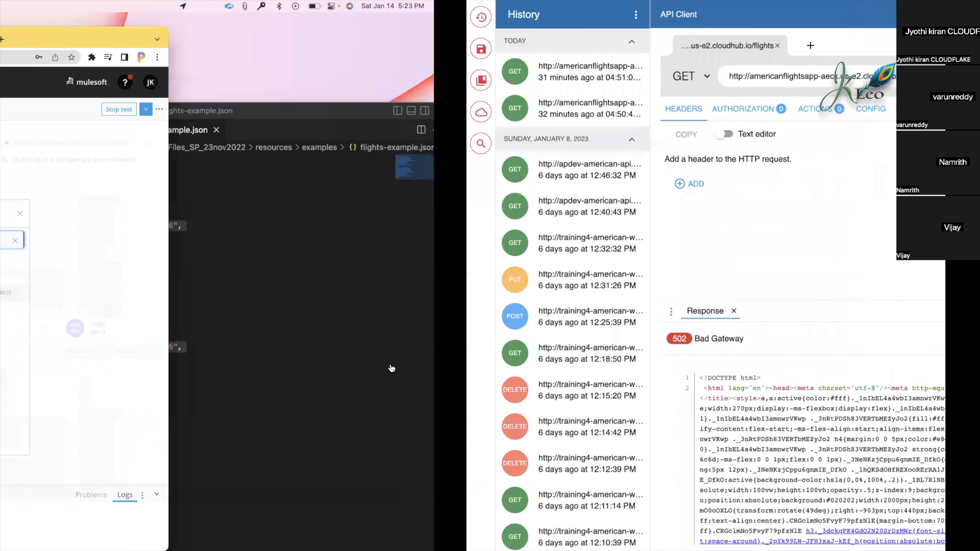
pyautogui.click(905, 78)
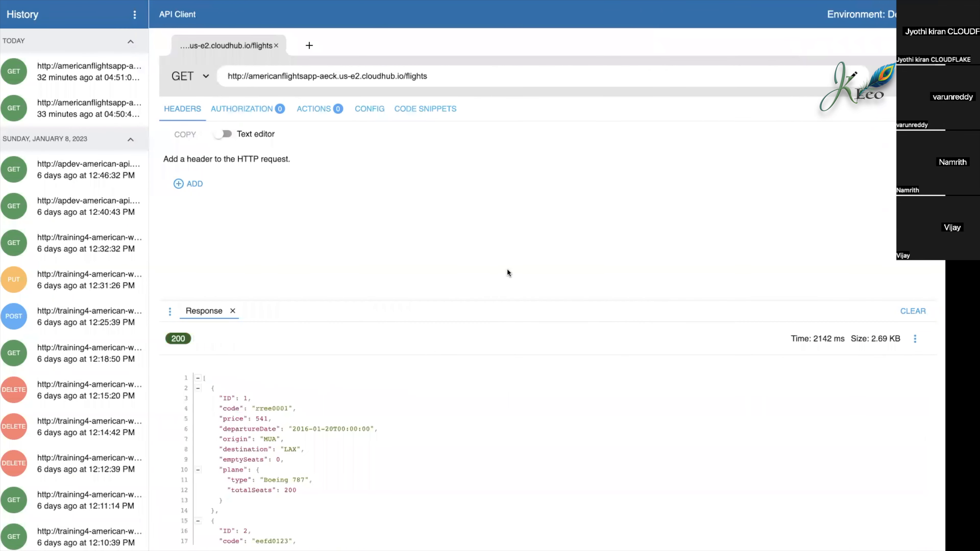
pyautogui.hotkey('ctrl', 'Left')
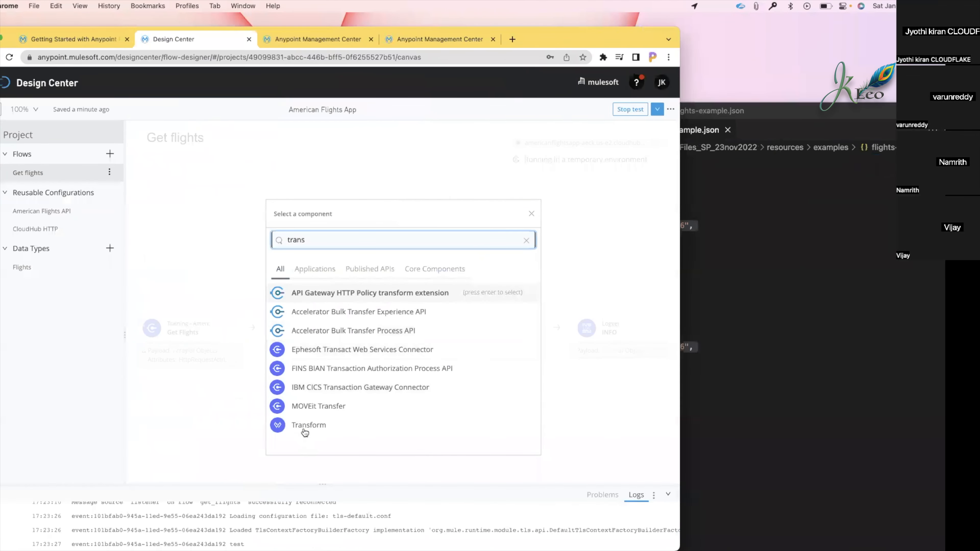
# Step: Add the Transform component to the Get flights flow and set its output payload to the existing Flights JSON type
pyautogui.click(305, 425)
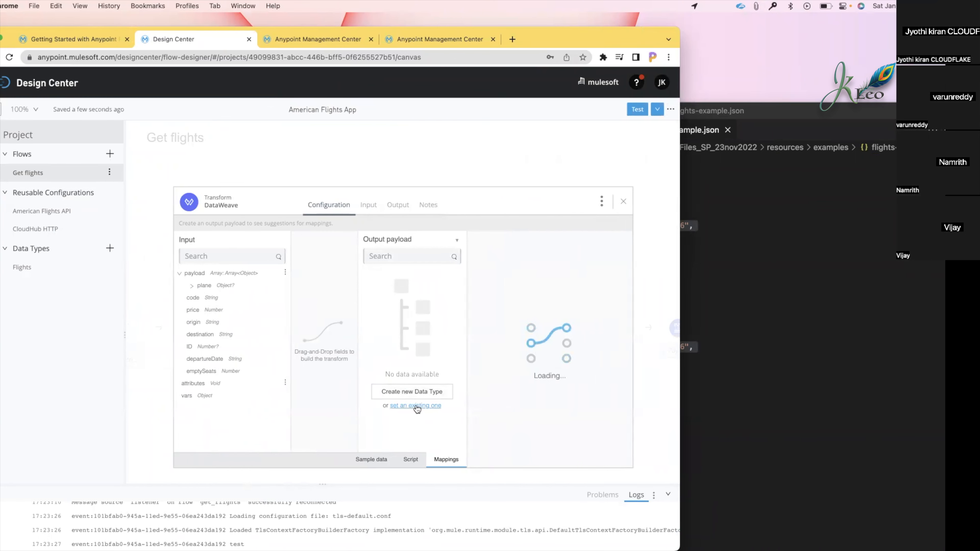
pyautogui.click(416, 406)
pyautogui.click(186, 214)
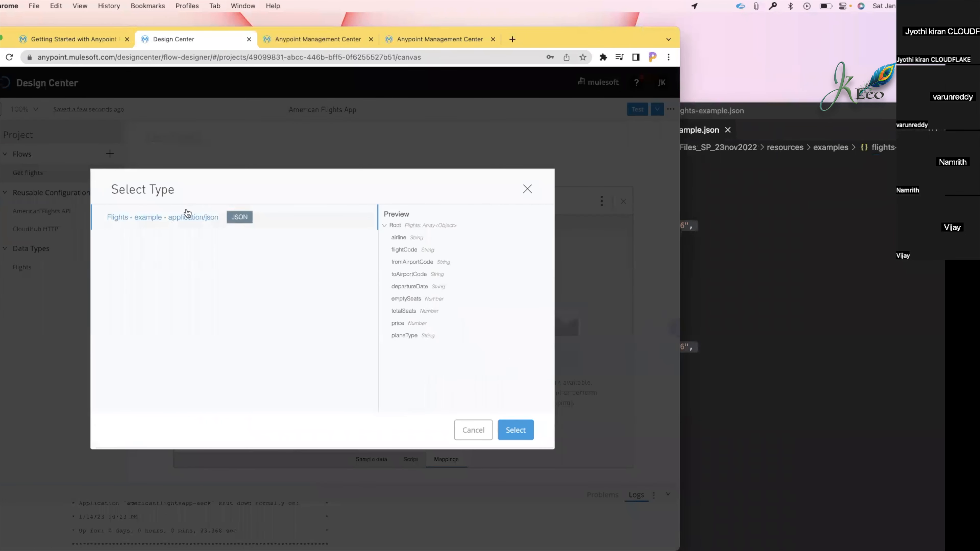
pyautogui.click(520, 431)
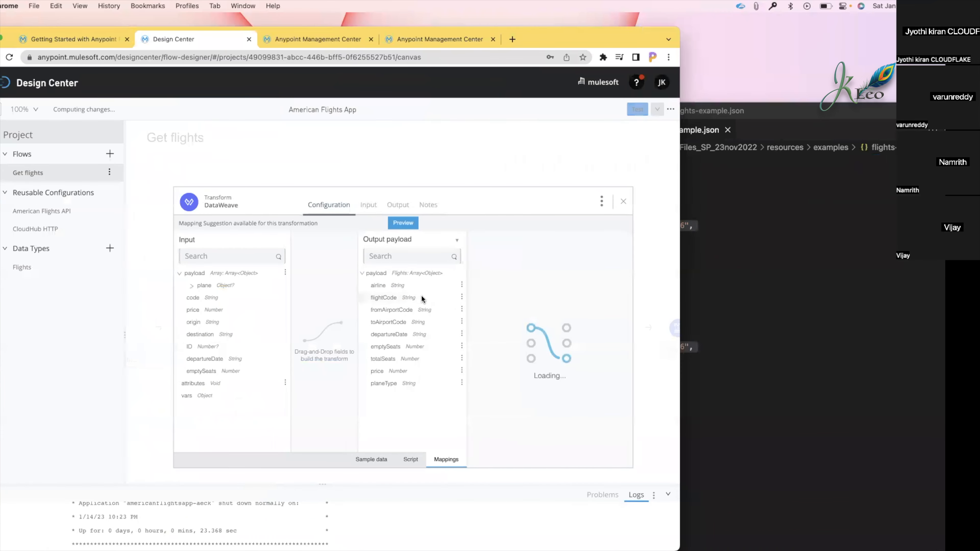
pyautogui.click(381, 286)
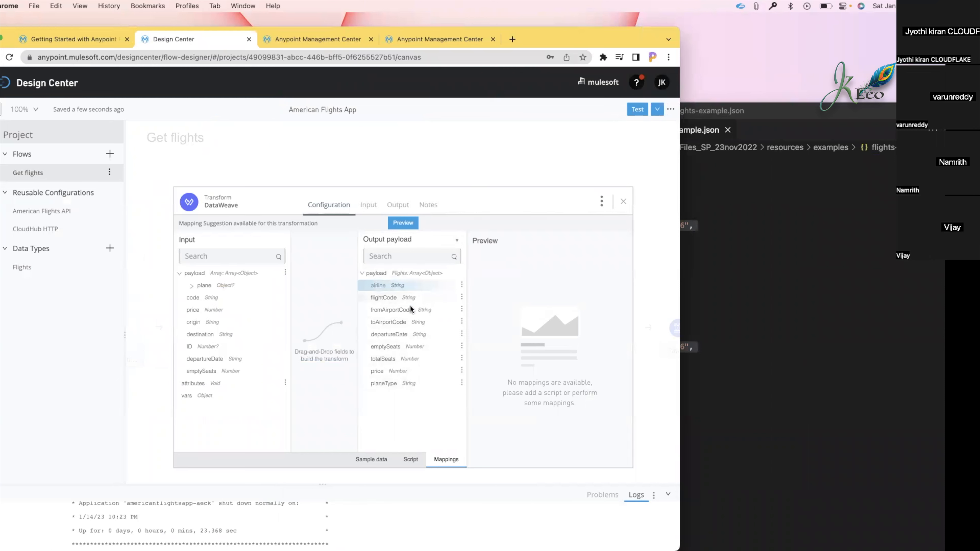
# Step: Map the input price to the output price and, following walkthrough step 41, departureDate to departureDate
pyautogui.moveTo(194, 310); pyautogui.dragTo(384, 369)
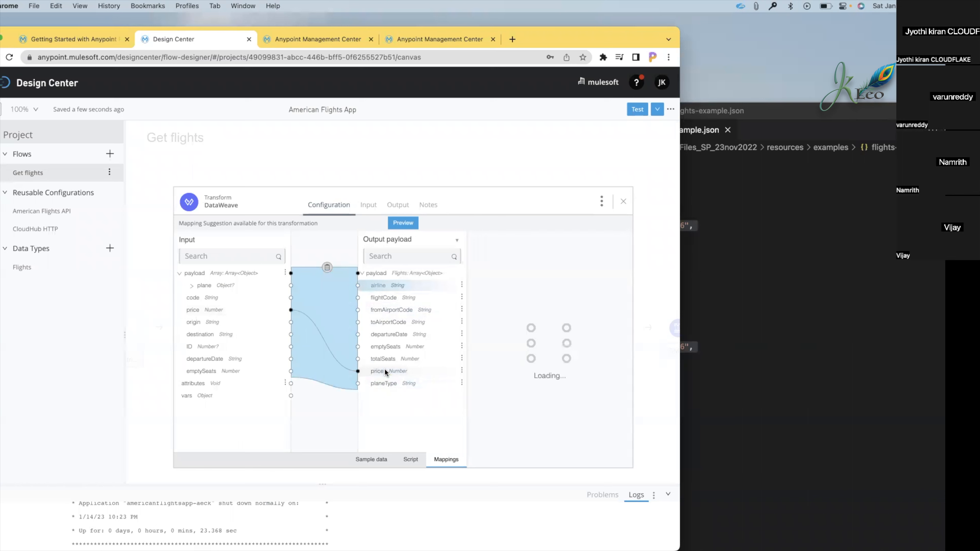
pyautogui.click(67, 35)
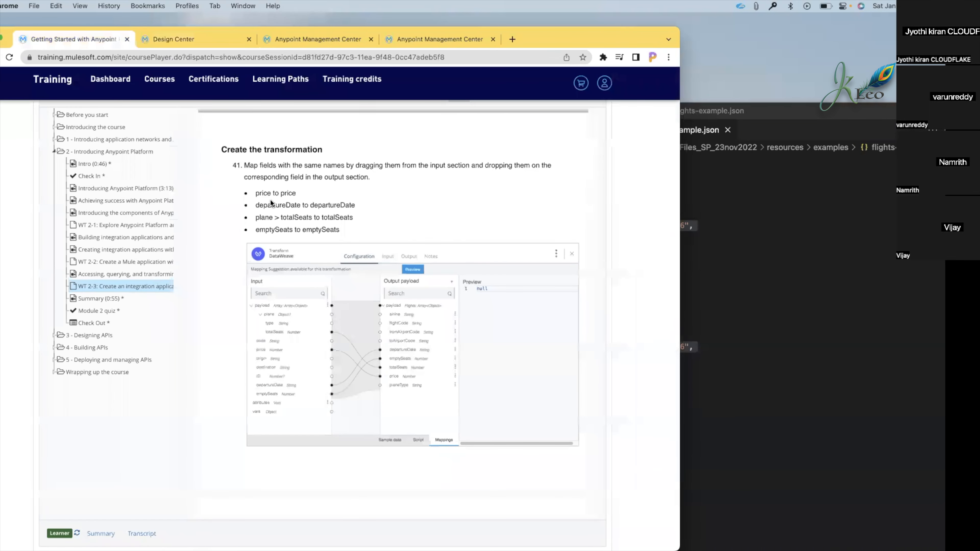
pyautogui.click(186, 41)
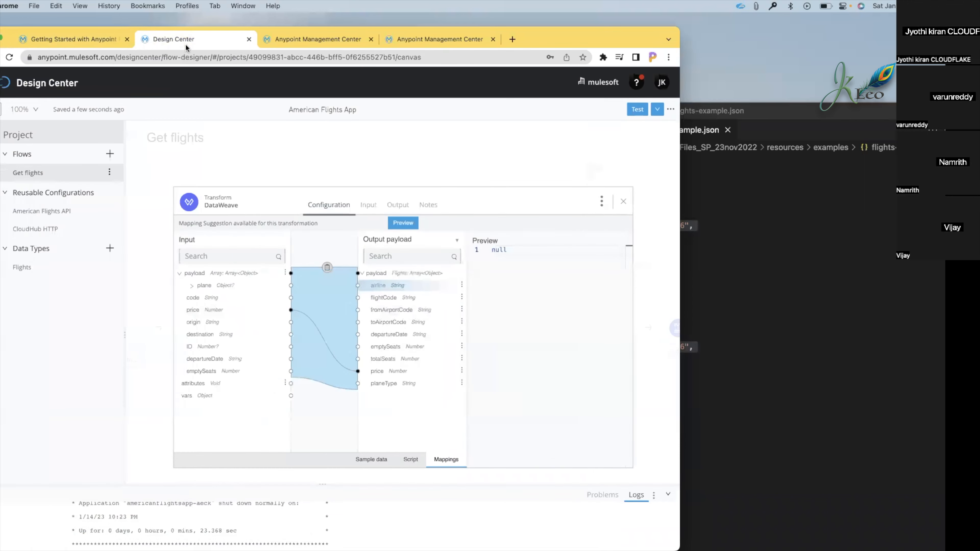
pyautogui.moveTo(212, 359); pyautogui.dragTo(395, 335)
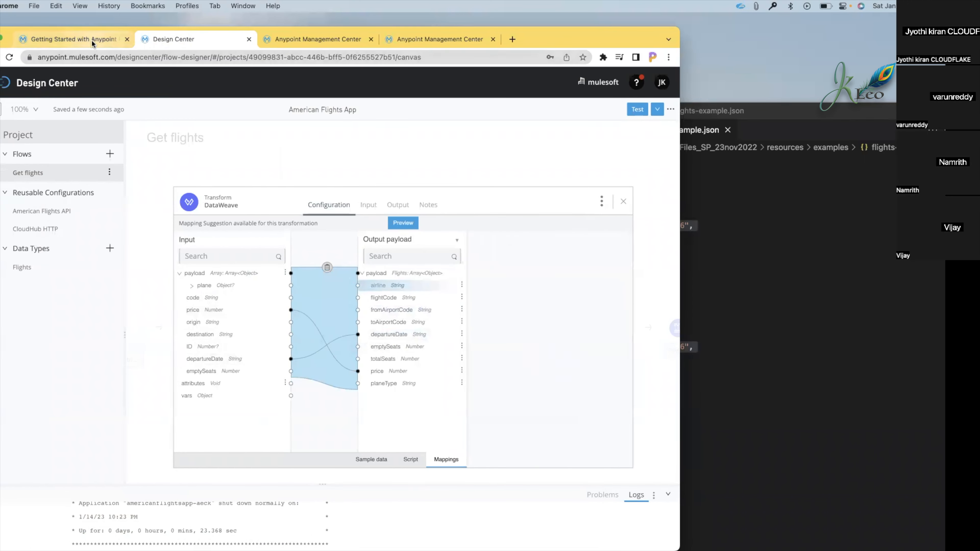
# Step: Check walkthrough step 41, expand the input plane object, and map its totalSeats to the output totalSeats
pyautogui.click(93, 40)
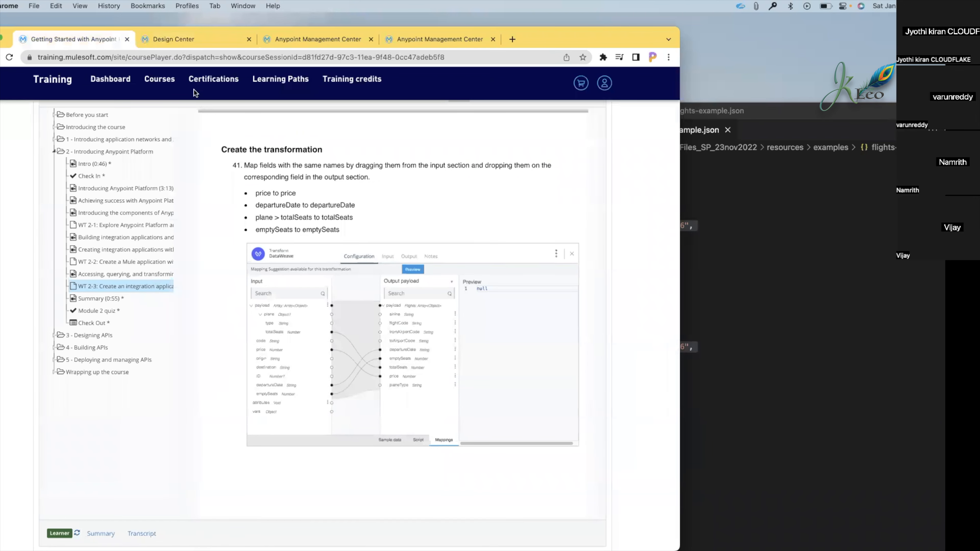
pyautogui.click(186, 44)
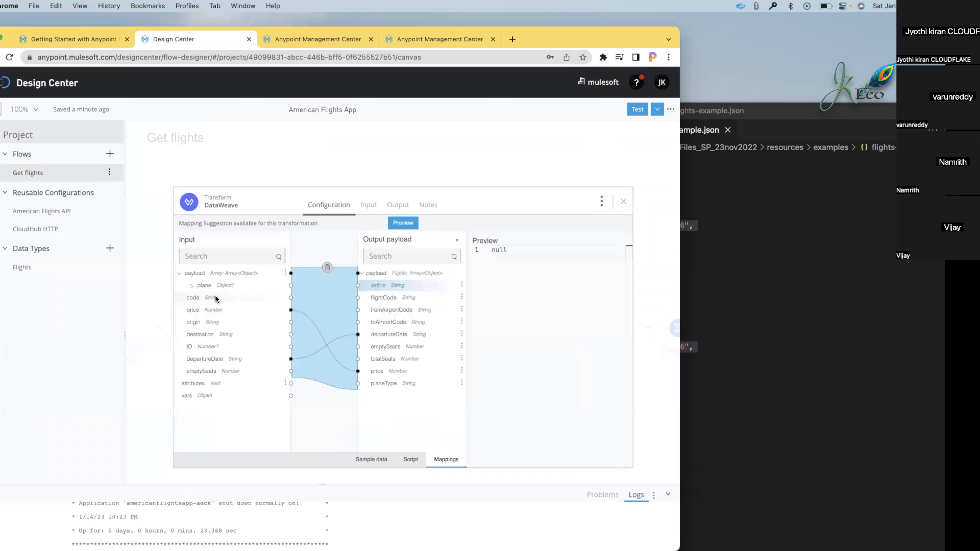
pyautogui.moveTo(213, 286); pyautogui.dragTo(246, 269)
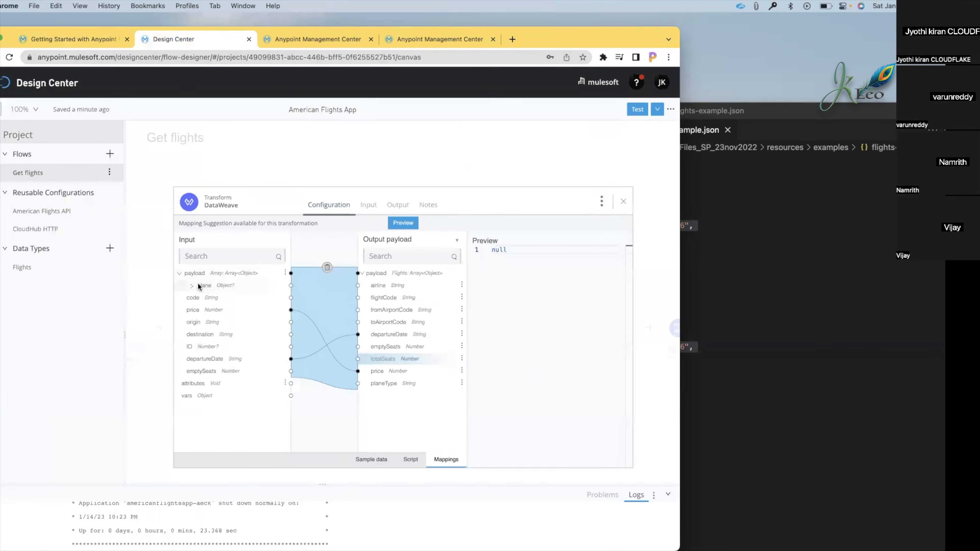
pyautogui.click(190, 286)
pyautogui.click(230, 311)
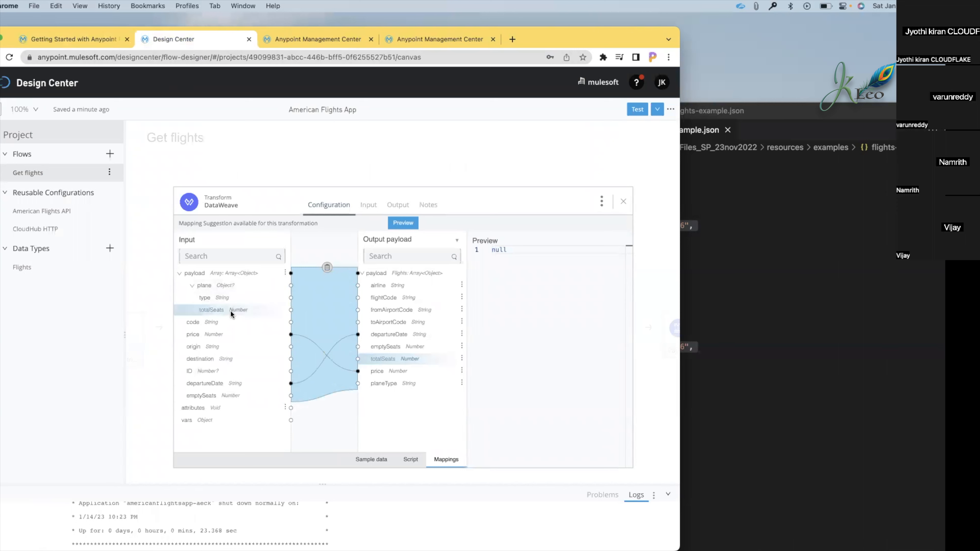
pyautogui.moveTo(230, 311); pyautogui.dragTo(399, 359)
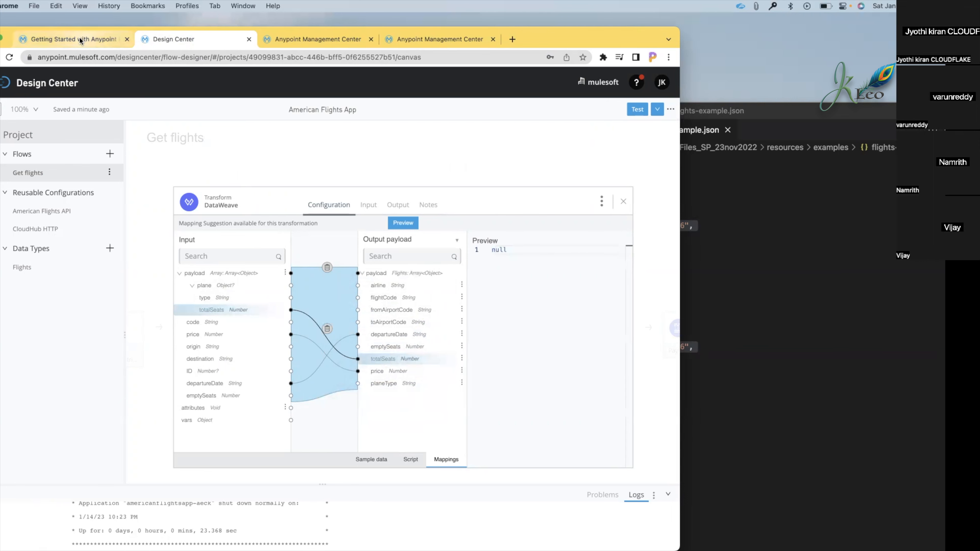
# Step: Check walkthrough step 41, map the input emptySeats to the output emptySeats, and compare with the fields in flights-example.json
pyautogui.click(81, 40)
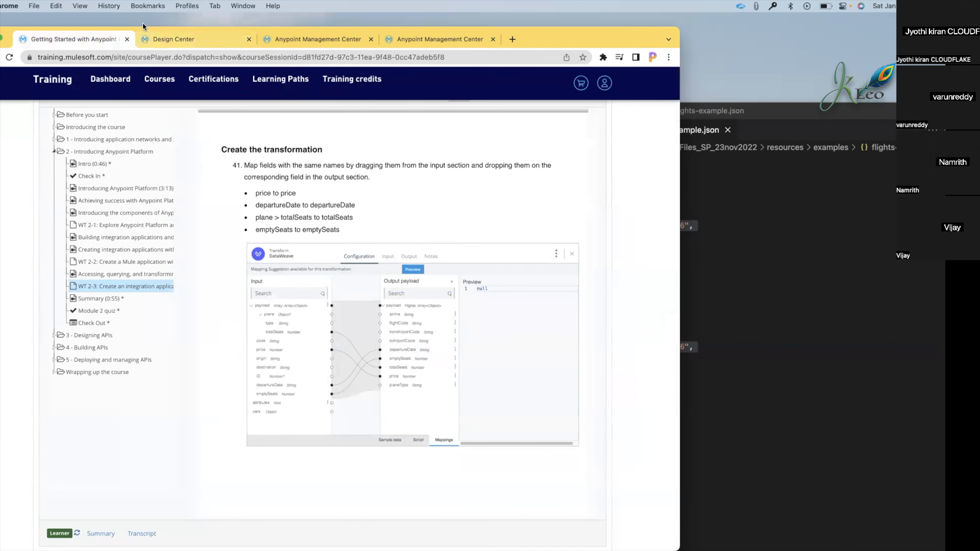
pyautogui.click(163, 39)
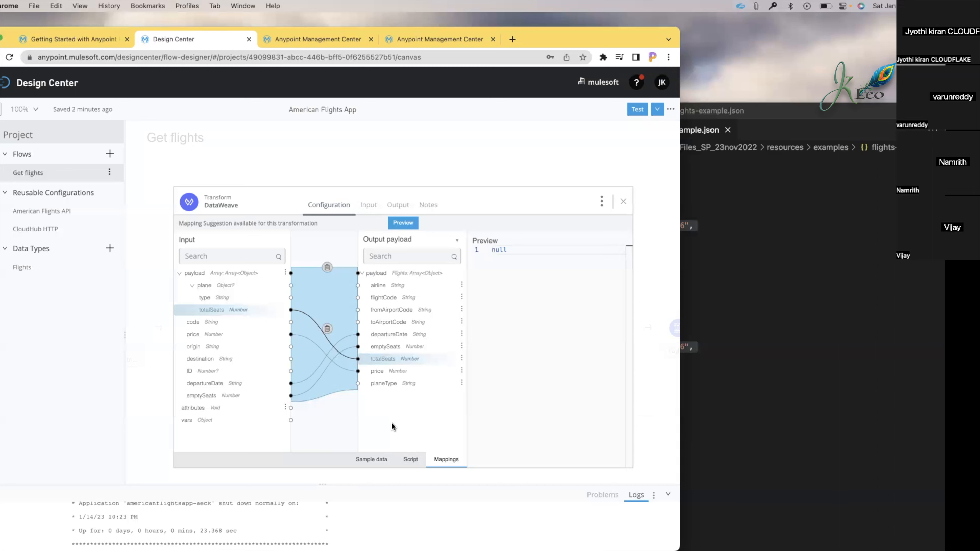
pyautogui.press('super+Tab')
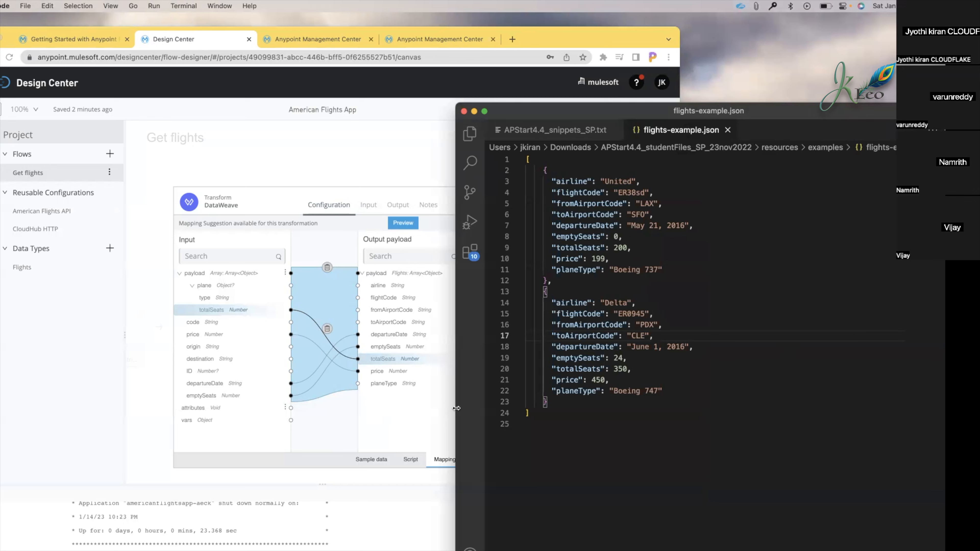
pyautogui.click(410, 417)
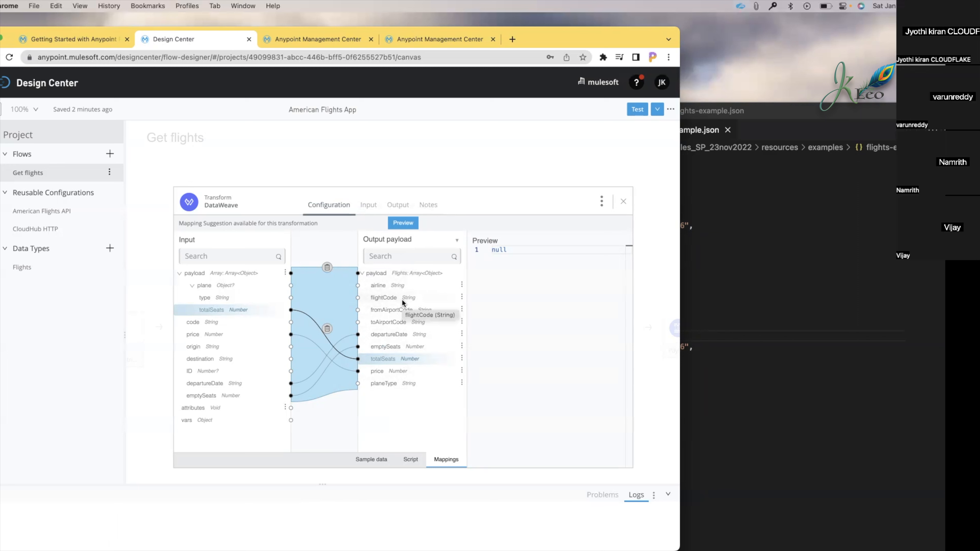
# Step: Preview the suggested mapping for the transformation, discard it, and close the Transform component's configuration
pyautogui.click(403, 223)
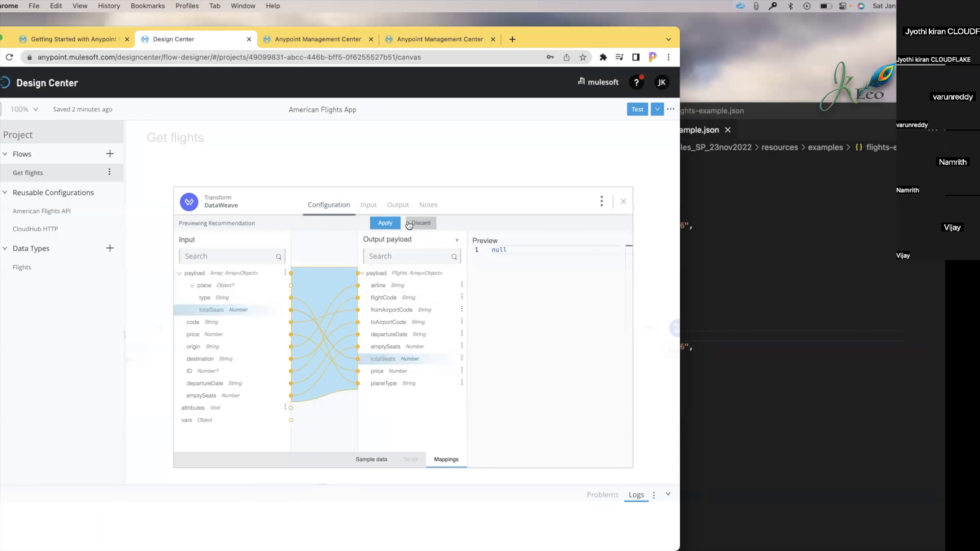
pyautogui.click(425, 223)
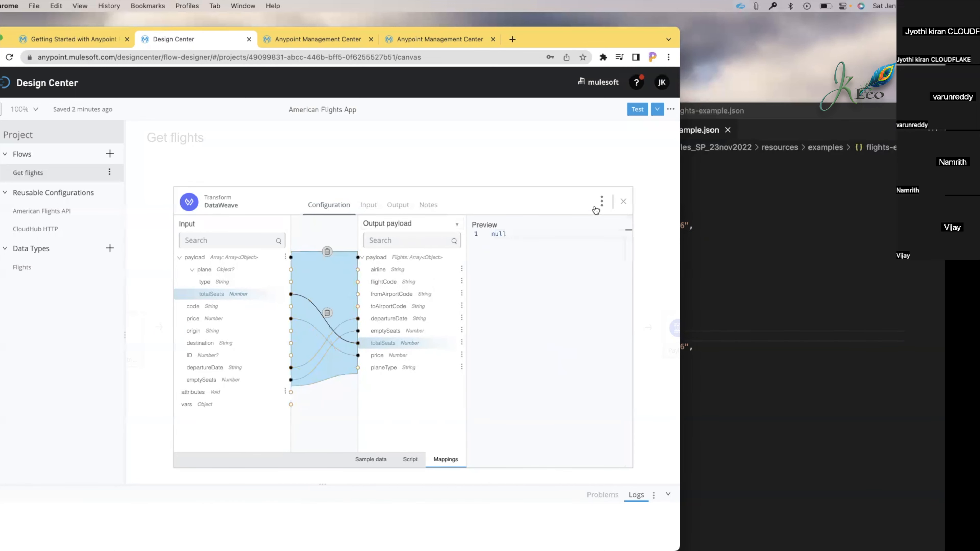
pyautogui.click(621, 203)
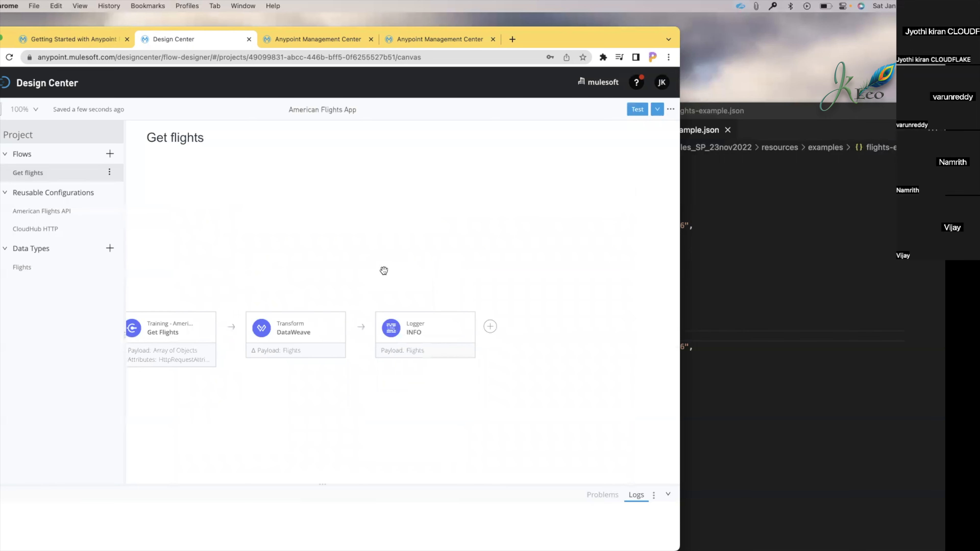
# Step: Check walkthrough step 42, reopen the Transform component in the Get flights flow, and try to map the input plane type
pyautogui.click(73, 39)
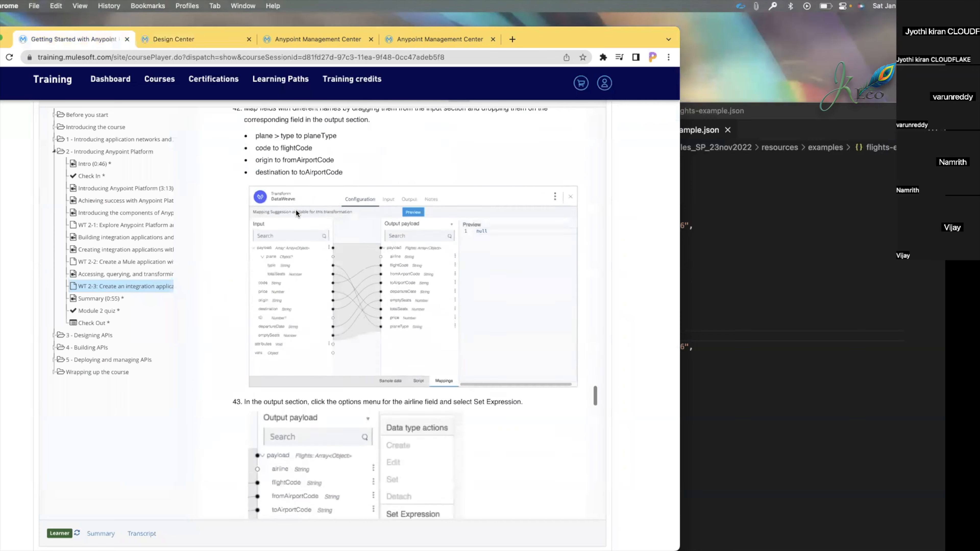
pyautogui.scroll(2, 297, 213)
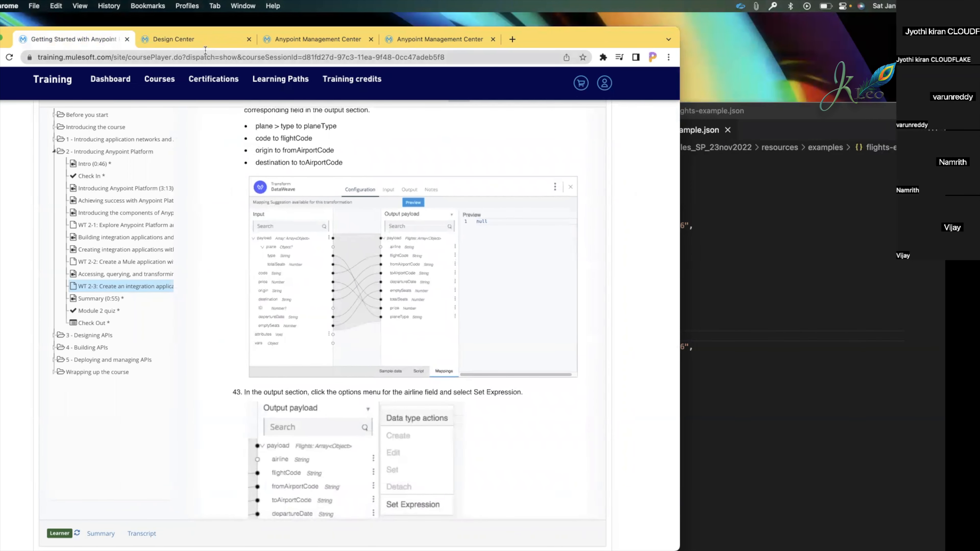
pyautogui.click(206, 40)
pyautogui.click(314, 331)
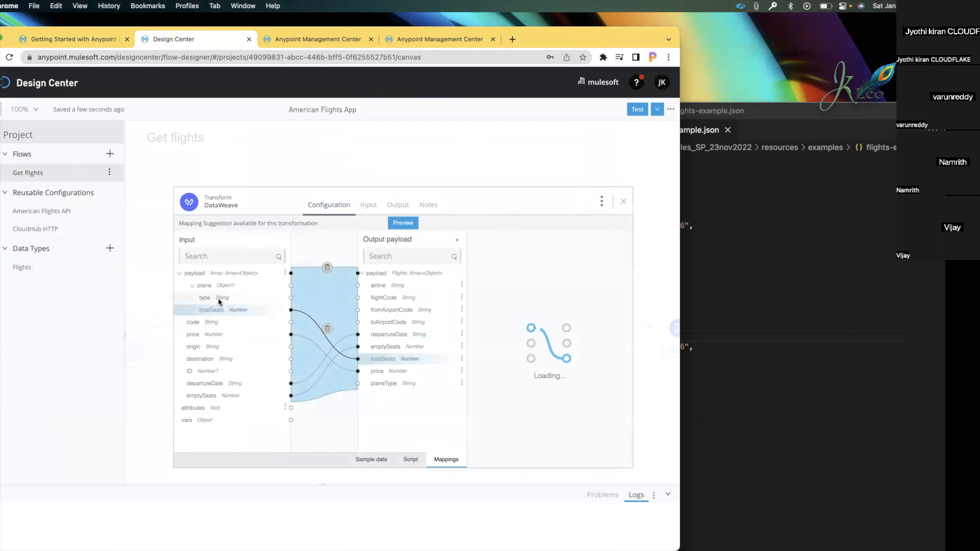
pyautogui.moveTo(217, 301); pyautogui.dragTo(387, 279)
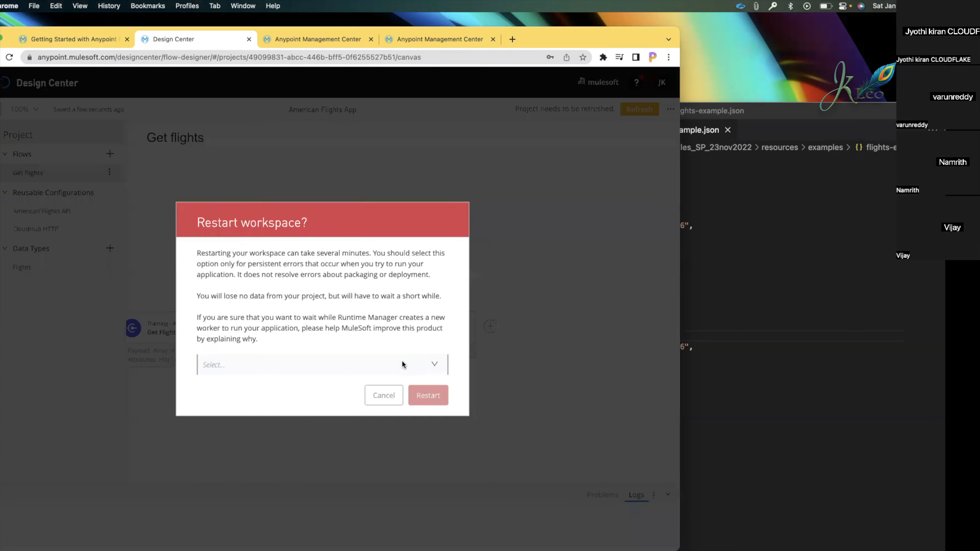
pyautogui.click(404, 366)
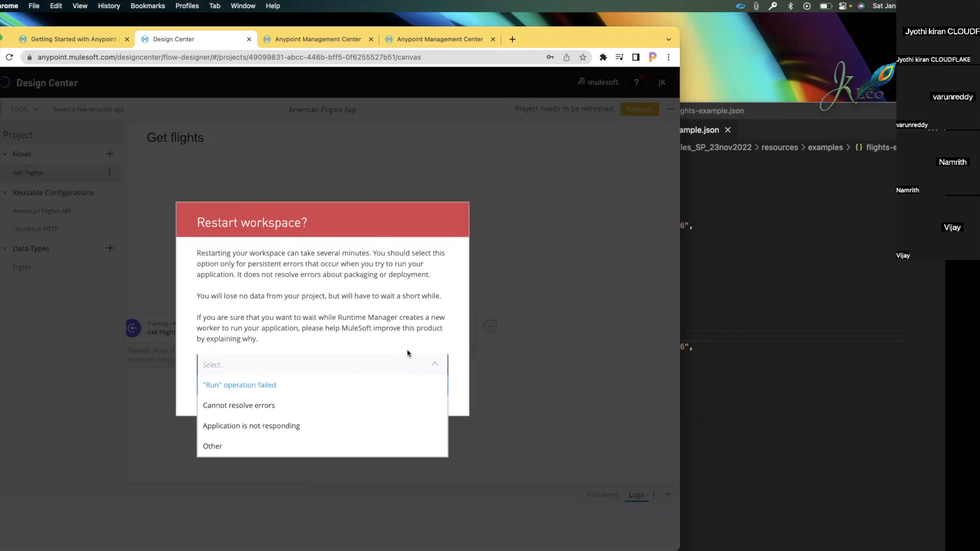
pyautogui.click(403, 366)
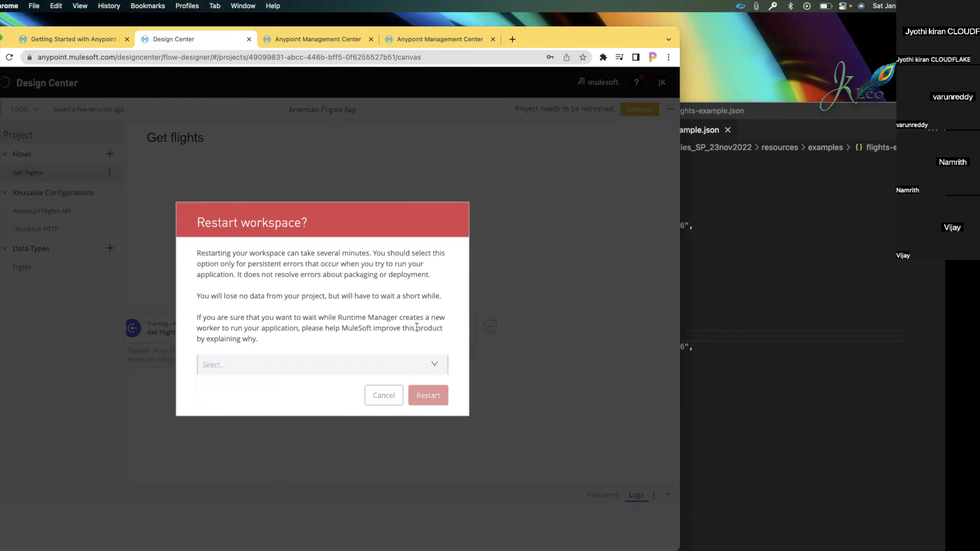
pyautogui.click(390, 395)
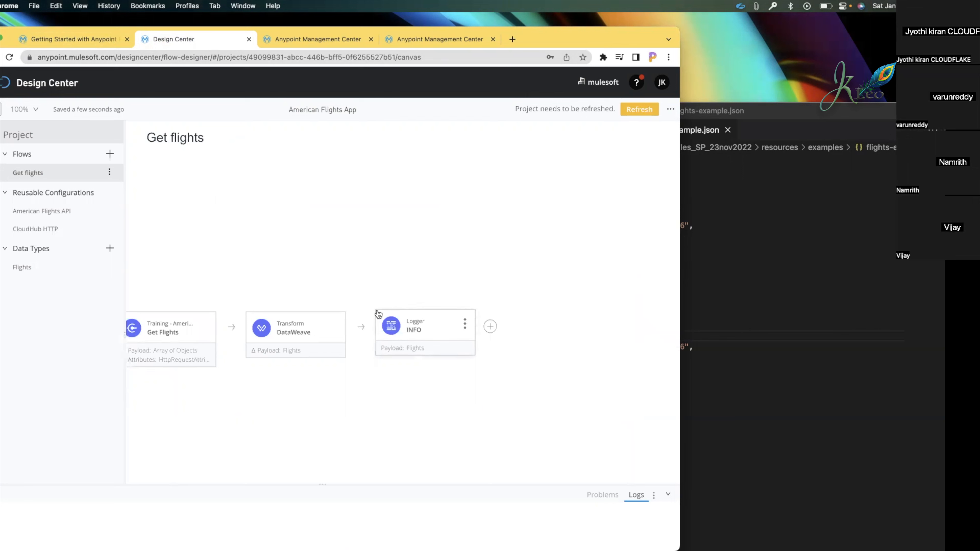
pyautogui.click(671, 109)
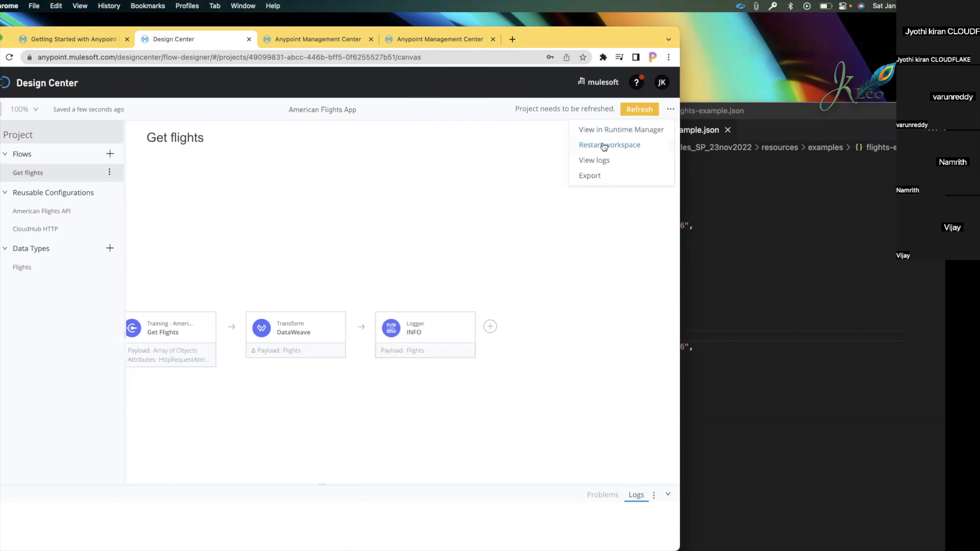
pyautogui.click(483, 164)
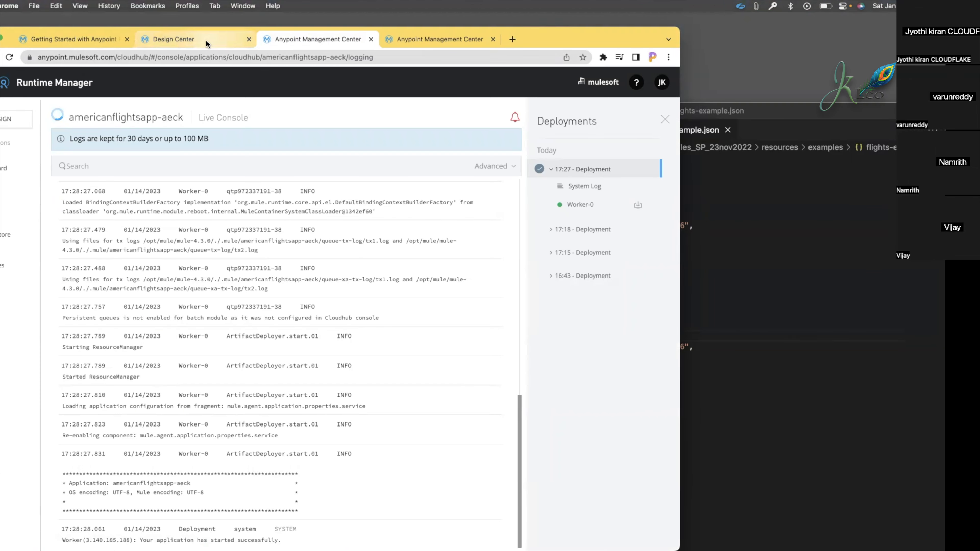
# Step: Return to the American Flights App in Design Center, enlarge the log area, and review the application's startup entries
pyautogui.click(208, 44)
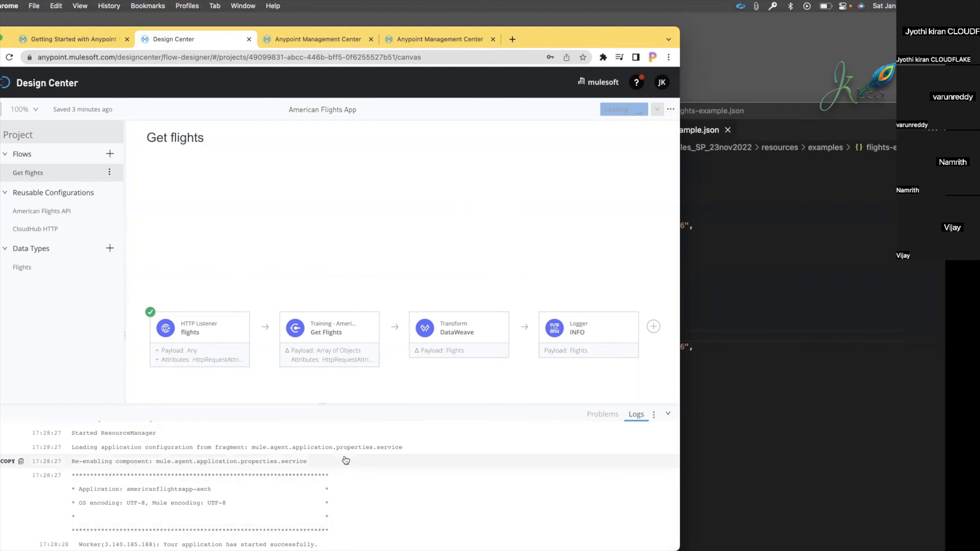
pyautogui.scroll(5, 345, 461)
pyautogui.scroll(-5, 345, 460)
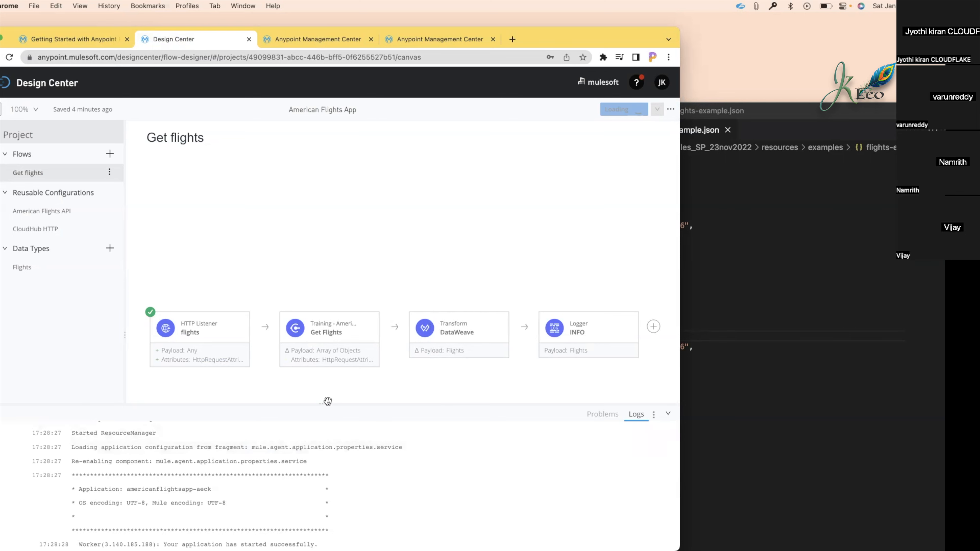
pyautogui.moveTo(326, 402); pyautogui.dragTo(326, 380)
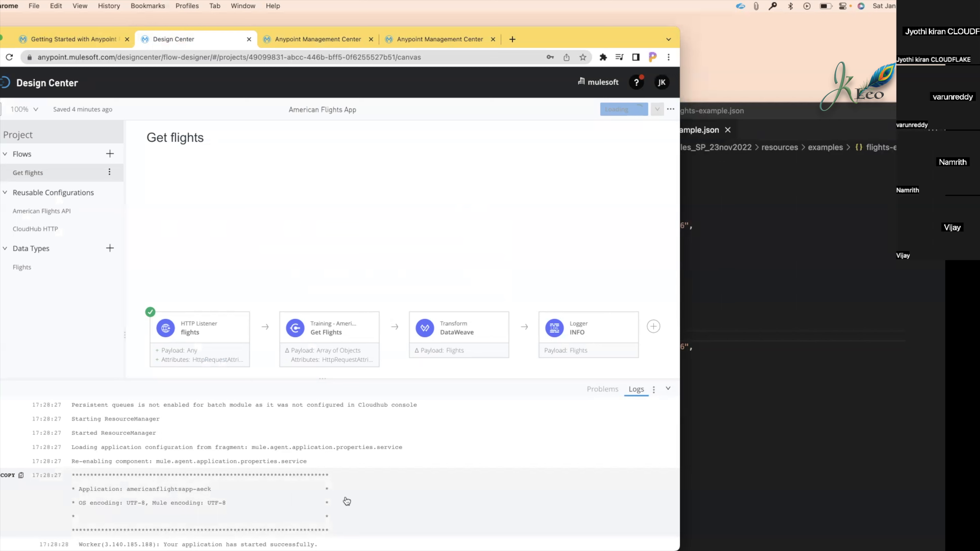
# Step: Read walkthrough steps 59 to 61 and compare them with the americanflightsapp-aeck settings and live console in Runtime Manager
pyautogui.click(291, 37)
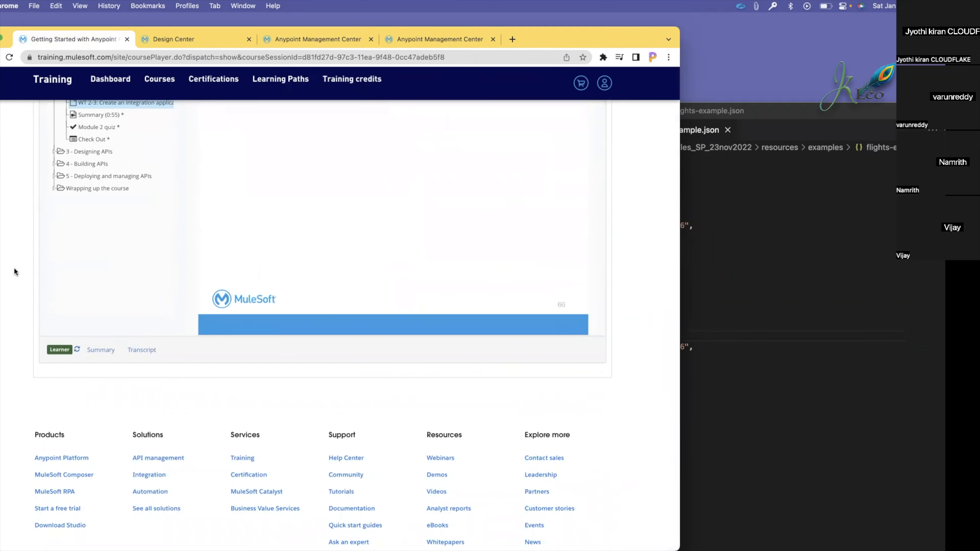
pyautogui.scroll(8, 14, 270)
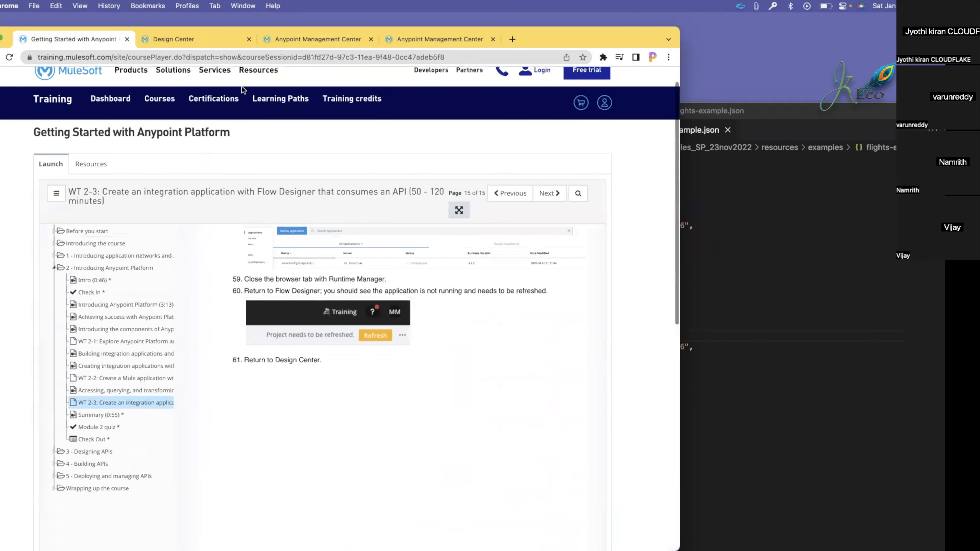
pyautogui.click(223, 45)
pyautogui.click(304, 43)
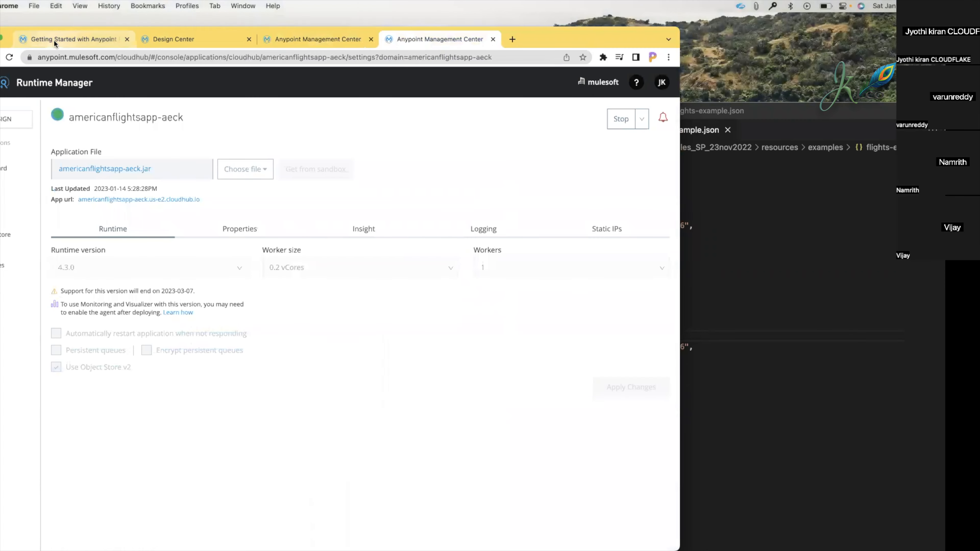
pyautogui.click(285, 39)
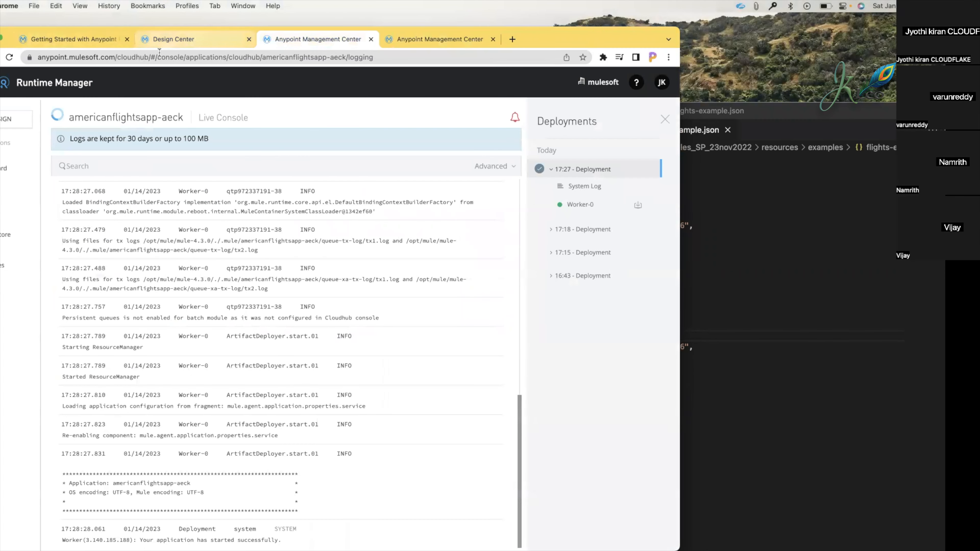
# Step: Open the Summary (0:55) lesson of the Introducing Anypoint Platform module in the training course and show it full screen
pyautogui.click(74, 39)
pyautogui.click(77, 439)
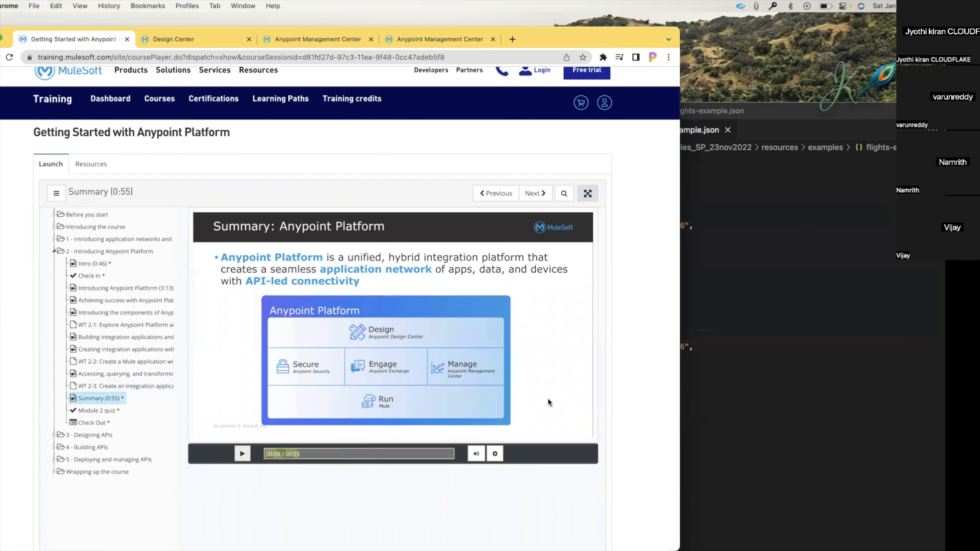
pyautogui.click(587, 194)
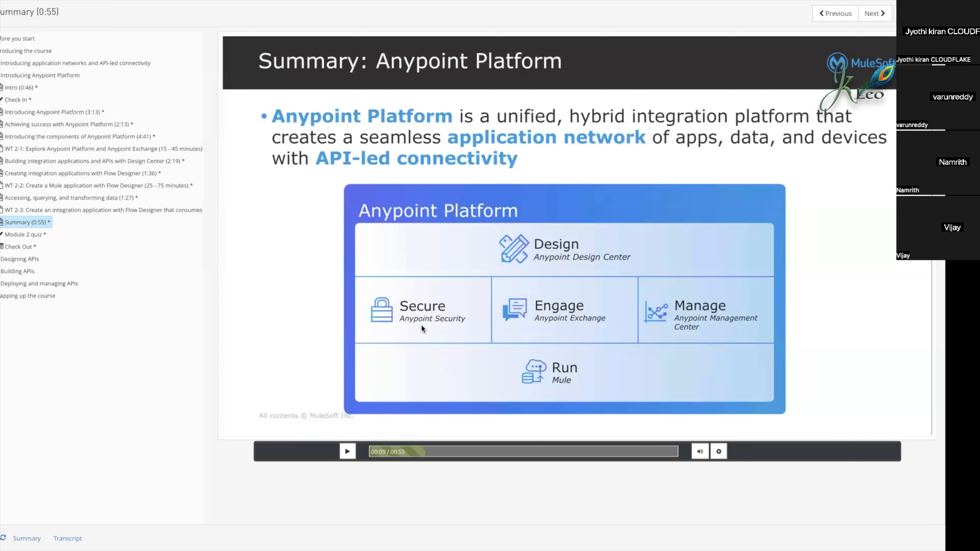
# Step: Switch to the API Client to review the GET request for flights and its response, and return to the course
pyautogui.hotkey('ctrl', 'Right')
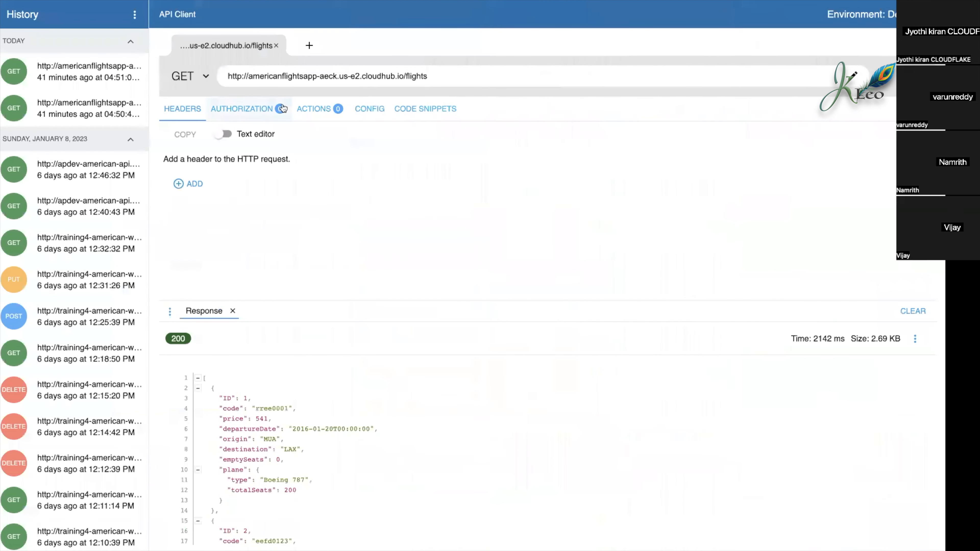
pyautogui.click(482, 77)
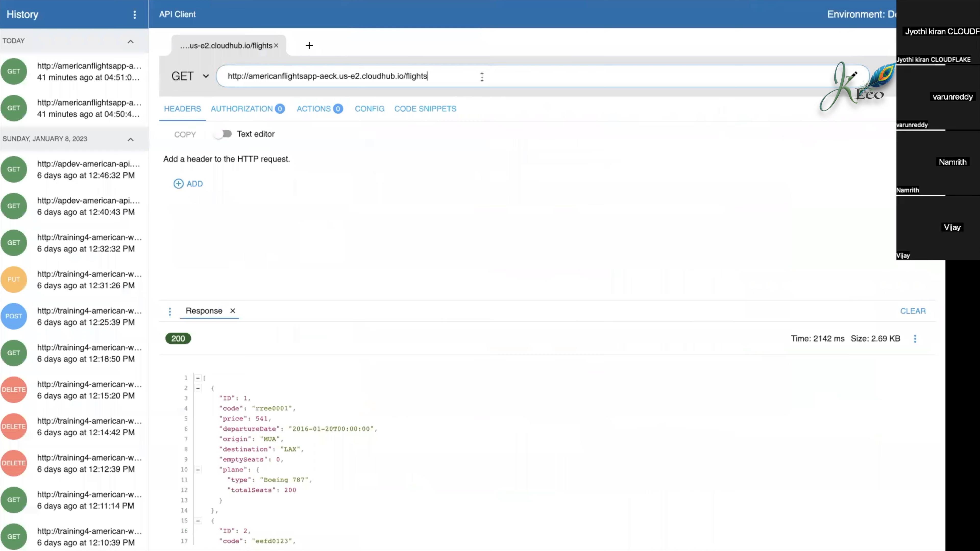
pyautogui.hotkey('ctrl', 'Left')
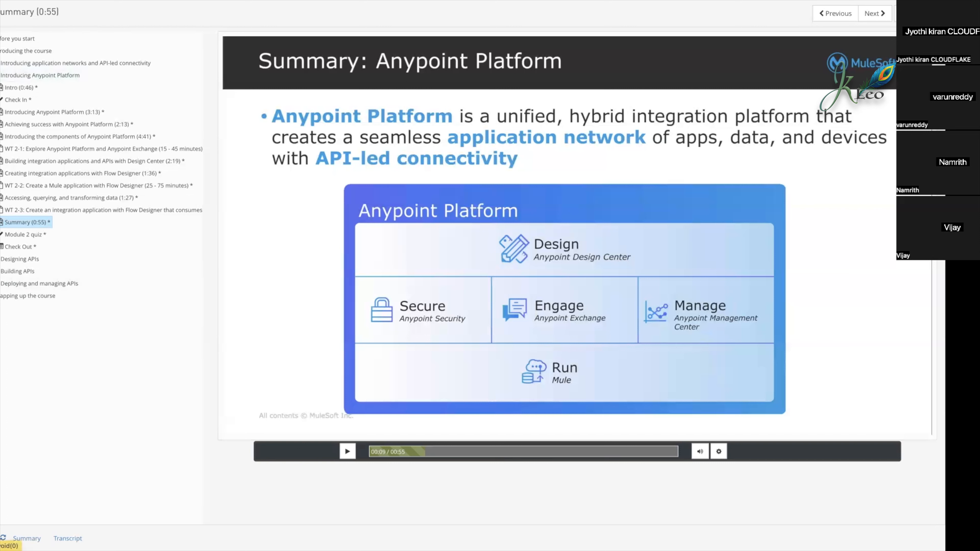
# Step: Collapse the Introducing Anypoint Platform module in the course outline and expand the Designing APIs module
pyautogui.click(2, 76)
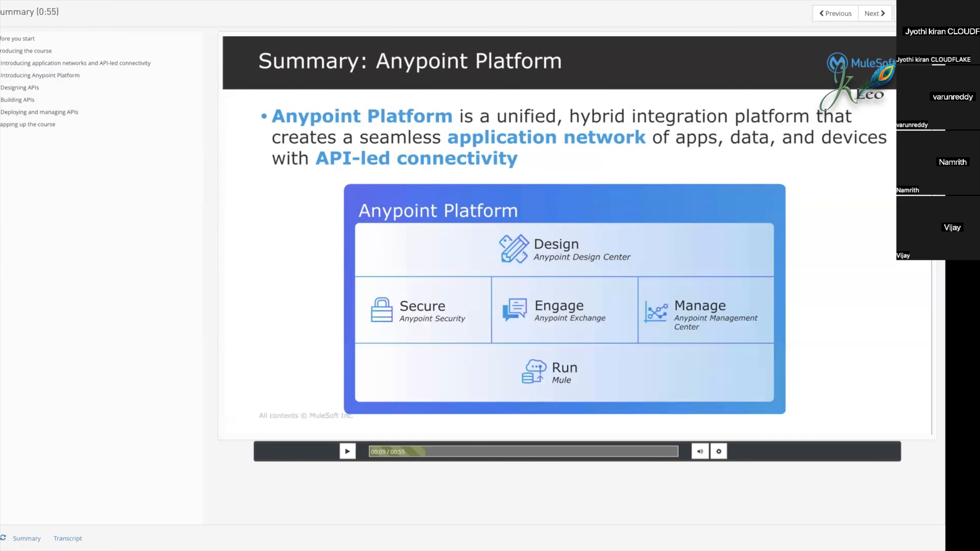
pyautogui.click(2, 87)
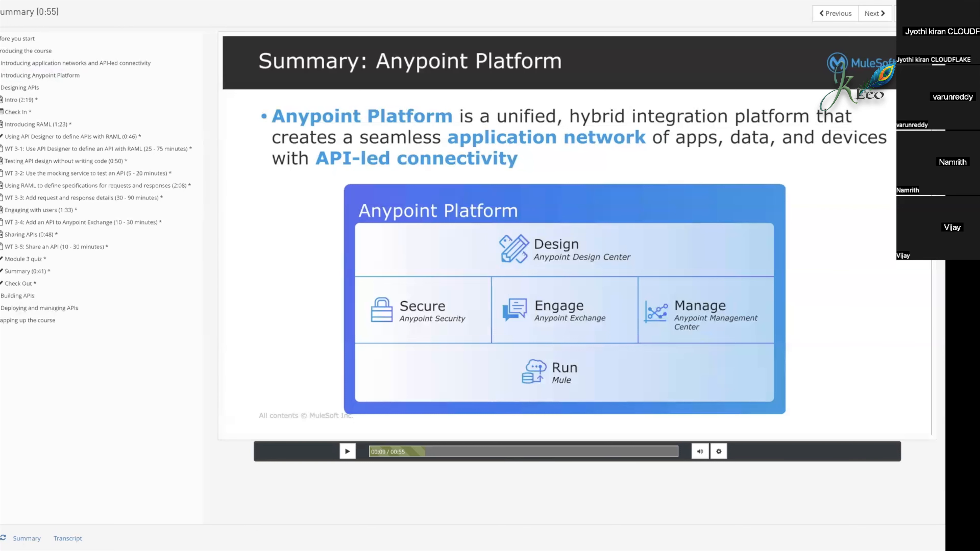